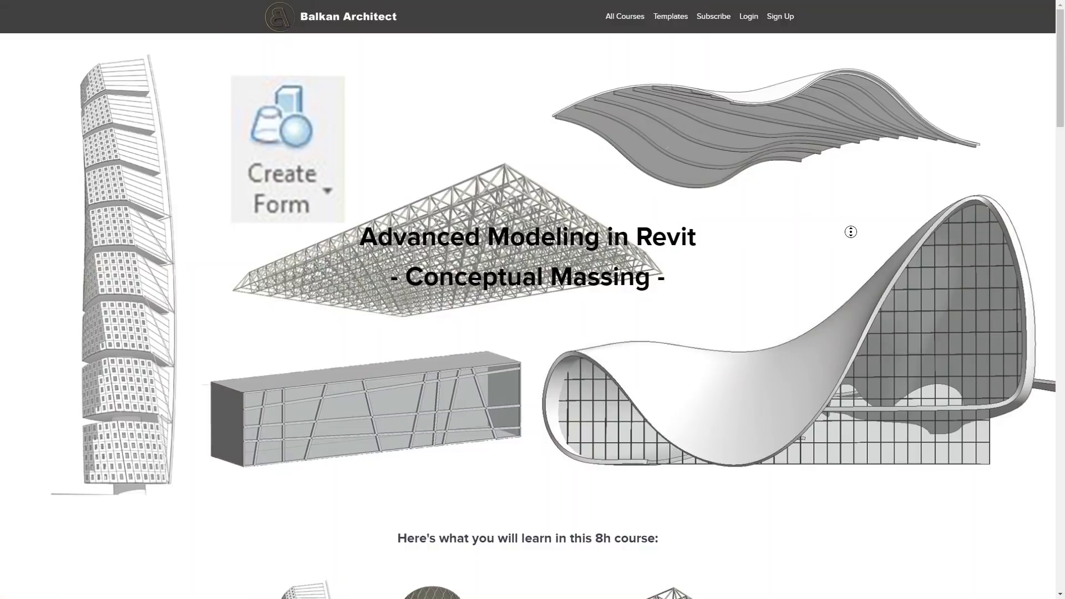
- Look through the Advanced Modeling in Revit course page, from the introduction down to the chapter curriculum
scroll(850, 232, "down", 5)
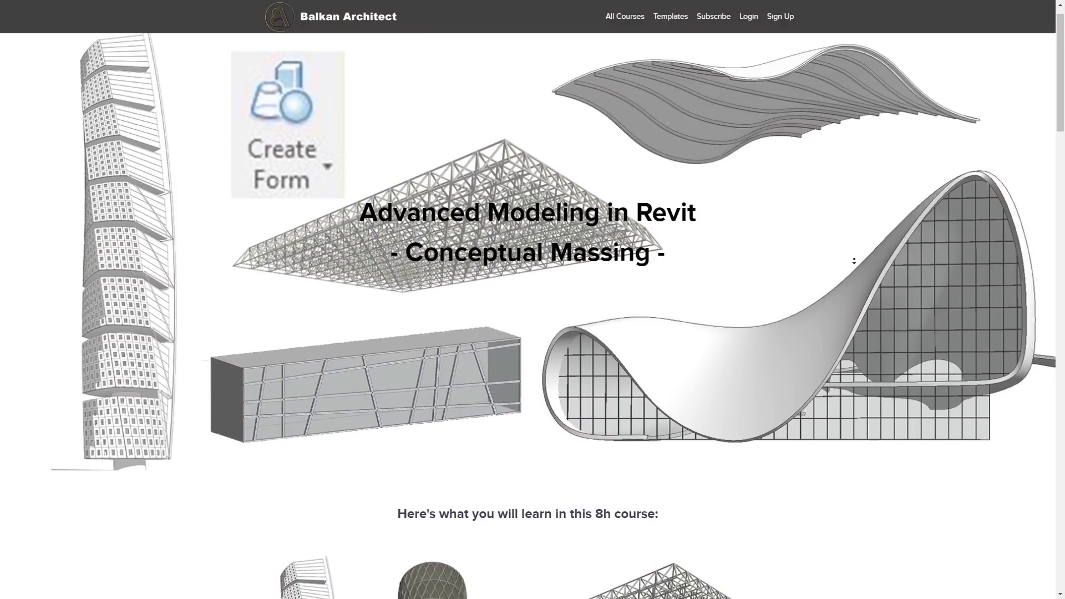
scroll(854, 265, "down", 6)
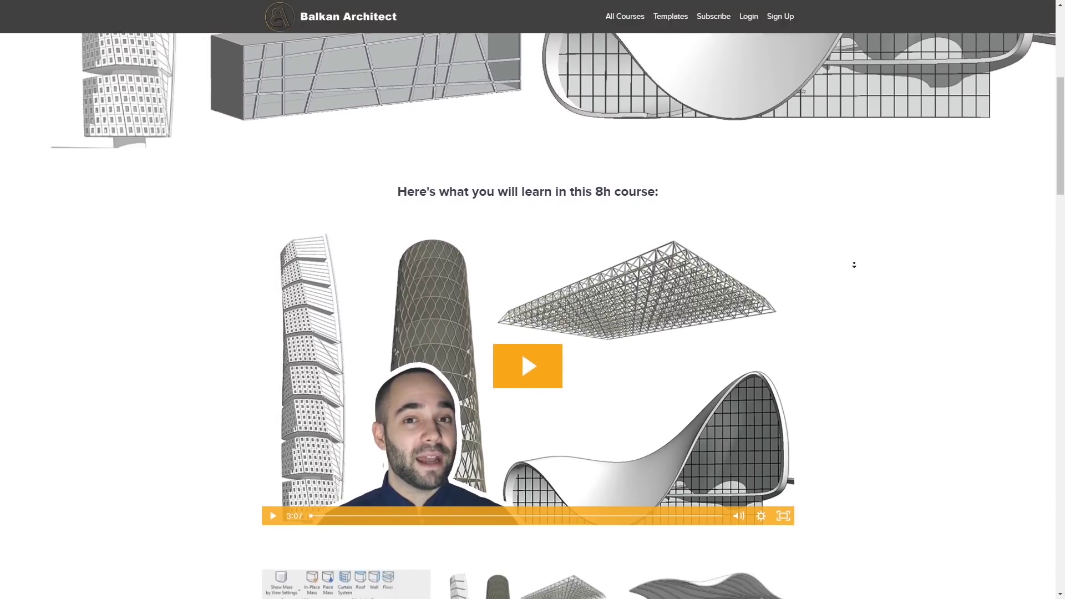
scroll(854, 265, "down", 6)
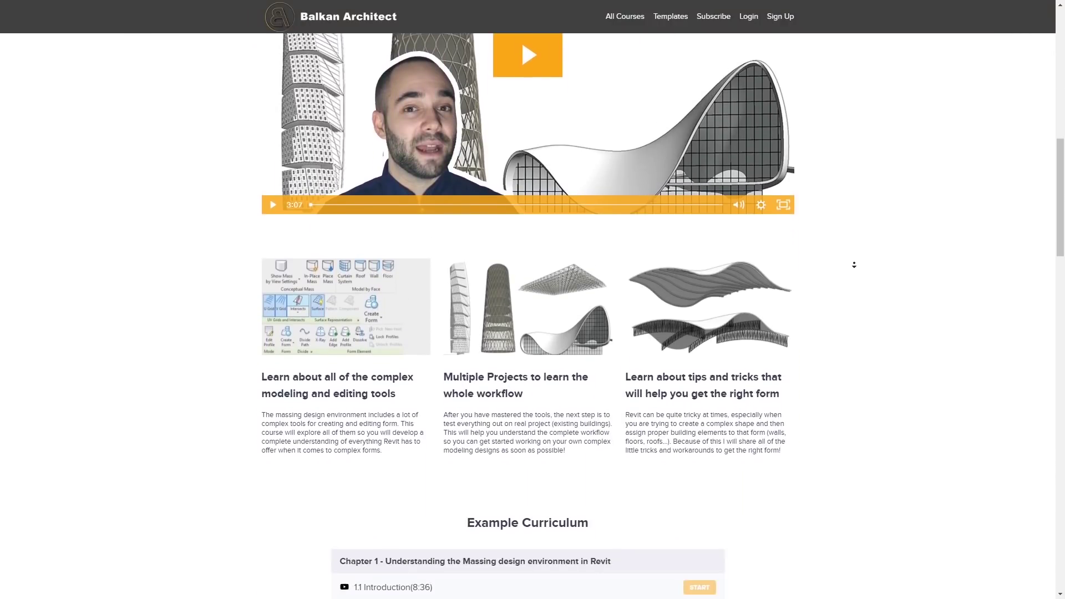
scroll(854, 264, "down", 6)
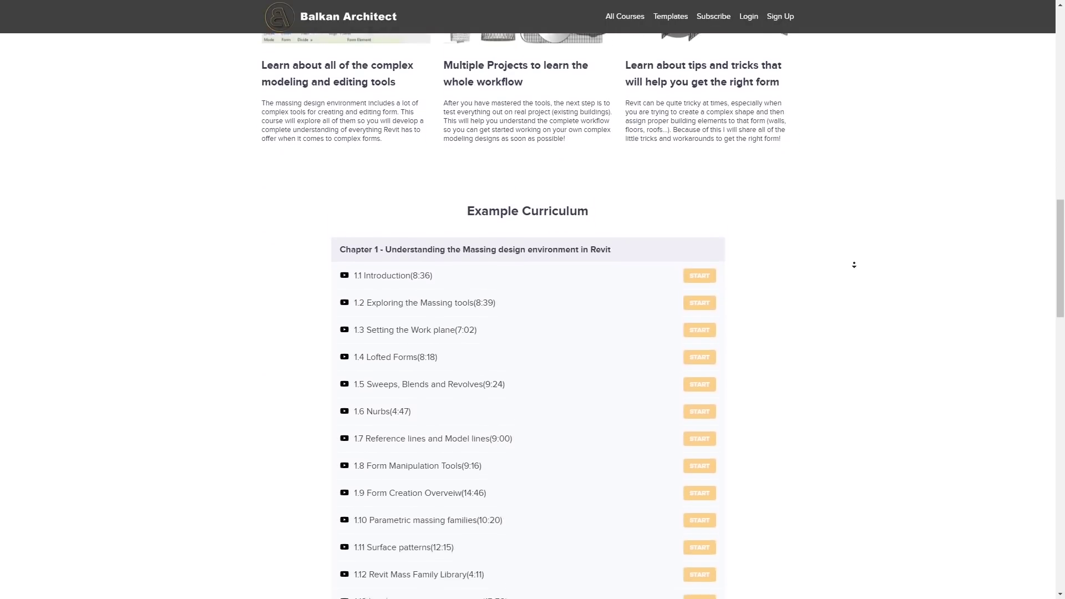
scroll(854, 264, "down", 6)
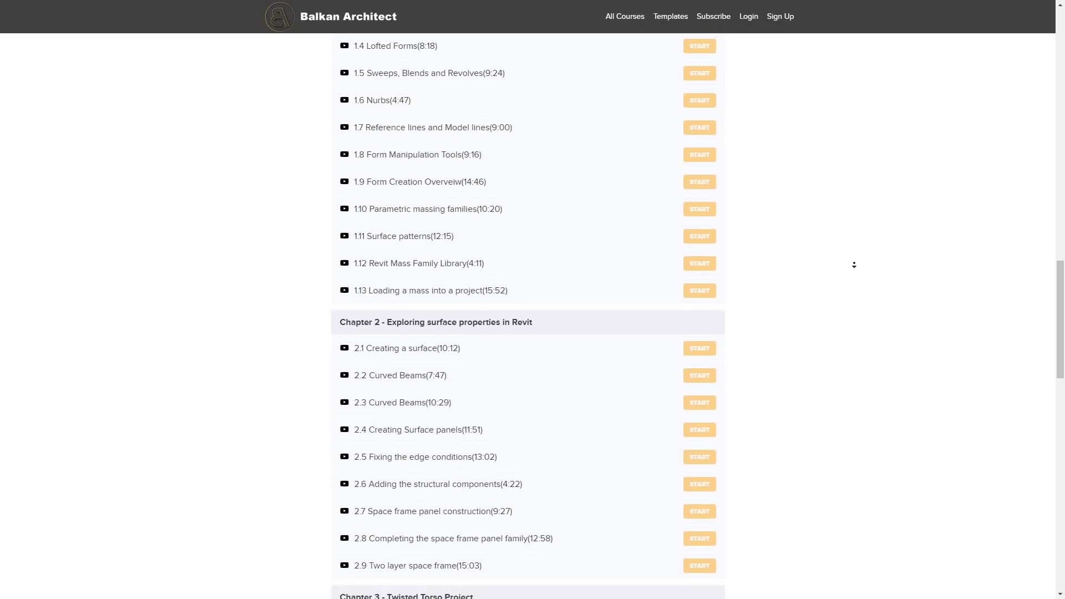
scroll(854, 265, "down", 6)
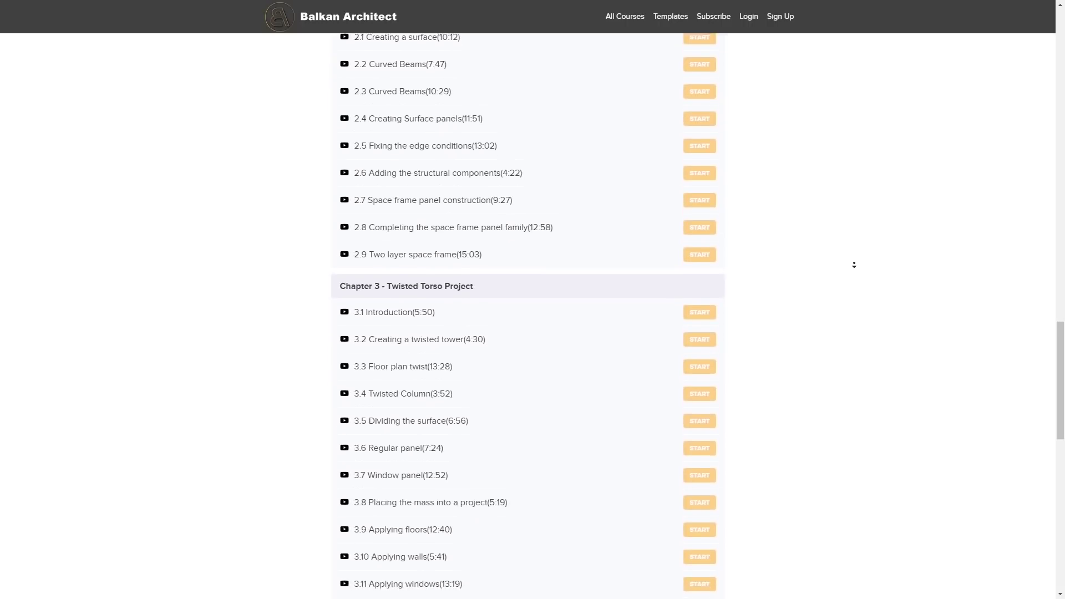
scroll(854, 265, "down", 2)
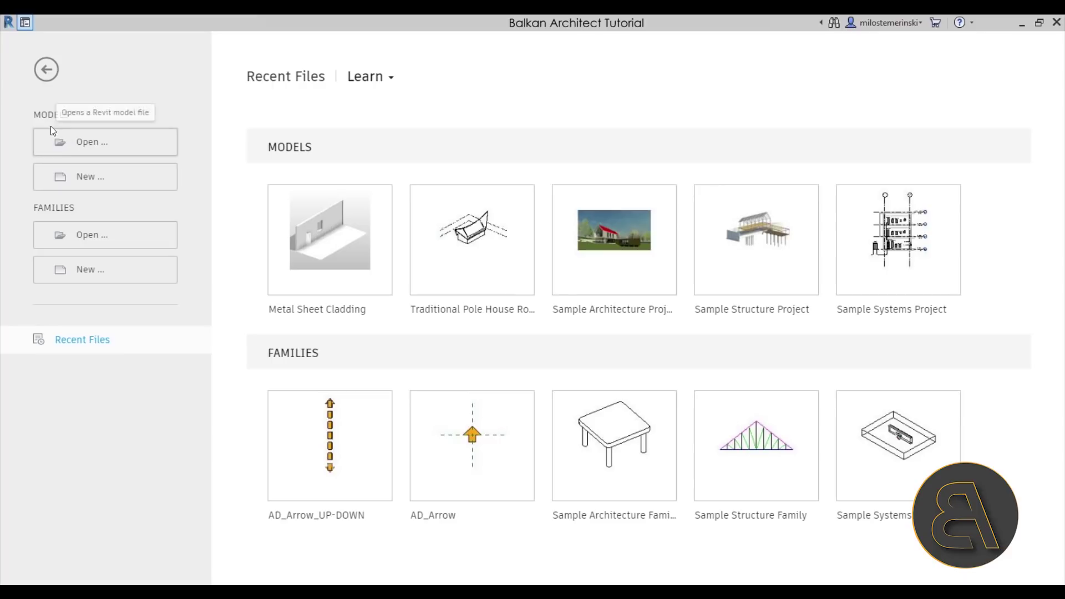
- Create a new project from the Custom Balkan Architect Template - Metric
left_click(88, 178)
left_click_drag(484, 239, 389, 204)
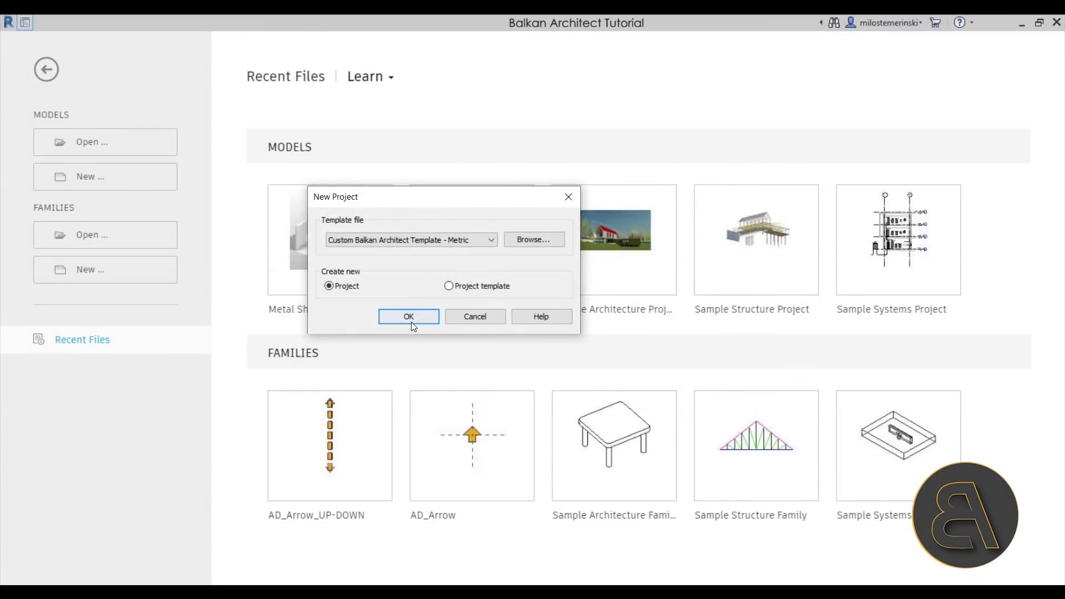
left_click(411, 320)
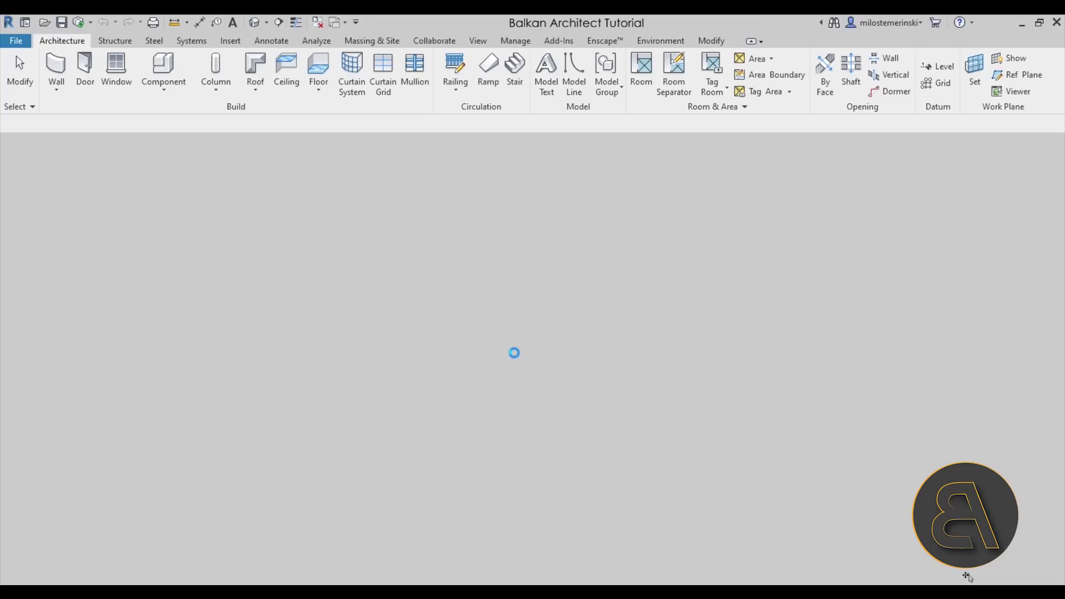
- Switch to the browser and examine the PlayStation 5 model on Sketchfab from different angles
key("alt+Tab")
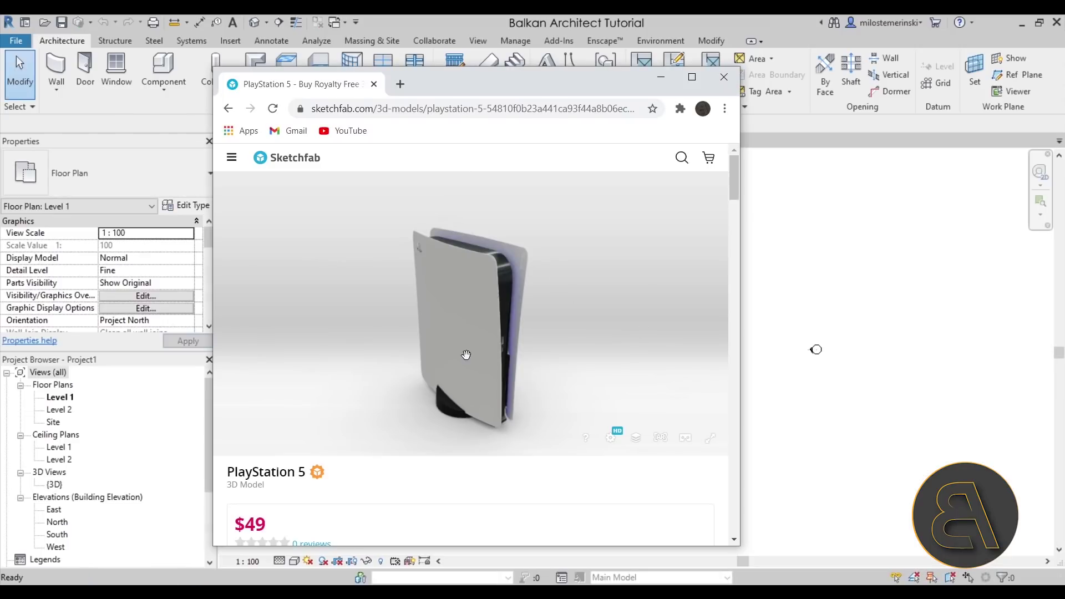
mouse_move(463, 358)
left_mouse_down()
mouse_move(499, 314)
mouse_move(340, 354)
mouse_move(290, 461)
left_mouse_up()
scroll(490, 330, "up", 2)
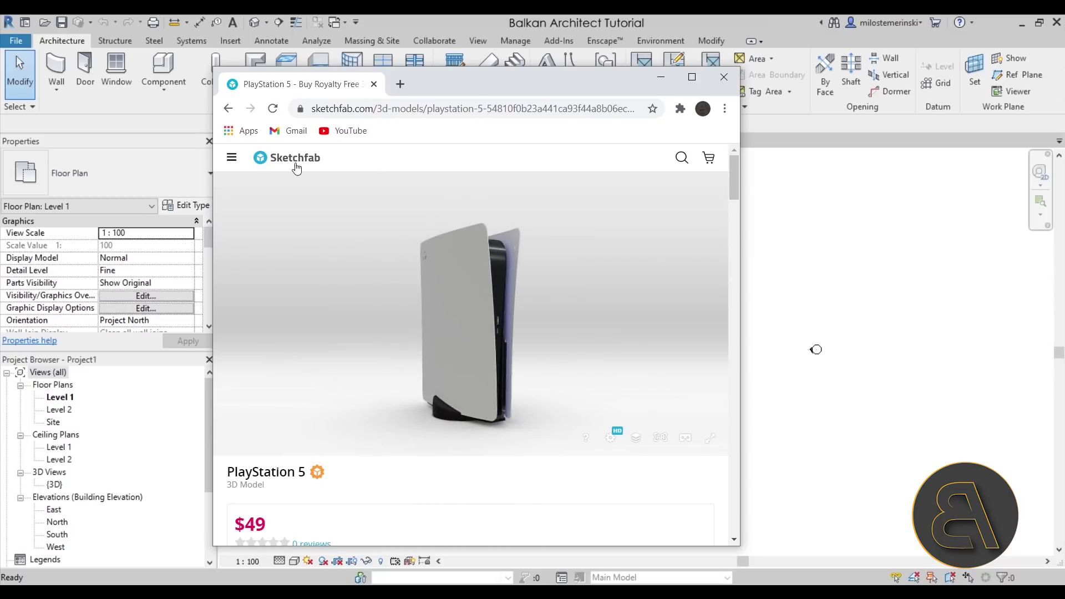
mouse_move(735, 195)
left_mouse_down()
mouse_move(736, 230)
mouse_move(480, 299)
mouse_move(538, 345)
mouse_move(596, 337)
mouse_move(623, 316)
mouse_move(494, 302)
mouse_move(458, 344)
mouse_move(399, 335)
mouse_move(565, 352)
mouse_move(614, 311)
mouse_move(594, 342)
mouse_move(654, 326)
mouse_move(627, 387)
mouse_move(558, 382)
mouse_move(609, 383)
mouse_move(384, 318)
mouse_move(561, 371)
mouse_move(603, 364)
mouse_move(606, 354)
mouse_move(520, 333)
mouse_move(488, 340)
mouse_move(556, 347)
left_mouse_up()
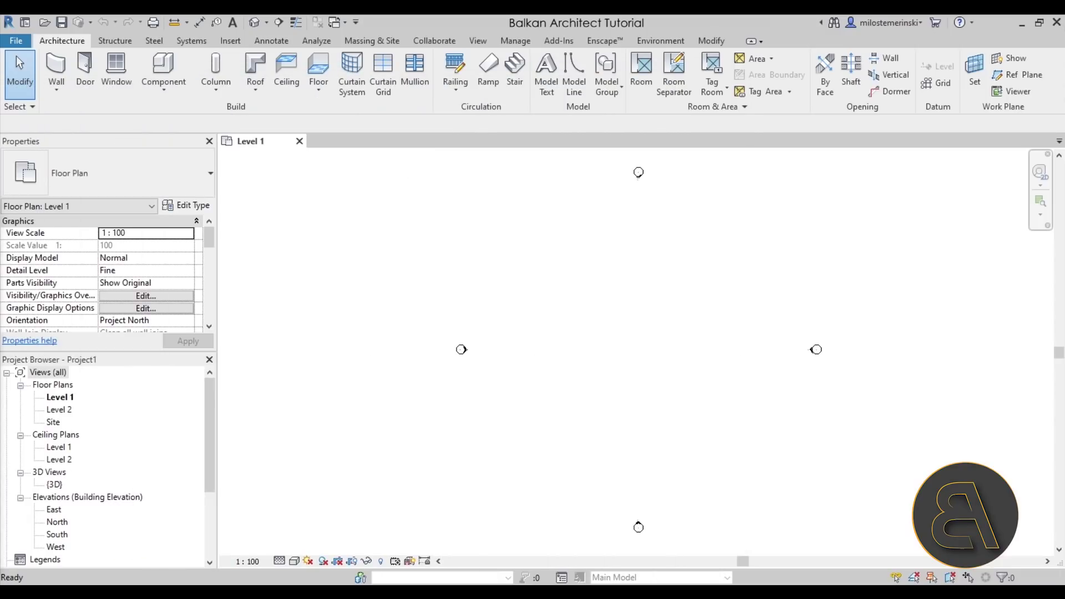
- Turn on Show Mass Form and Floors and start an in-place mass named PlayStation 5
left_click(369, 41)
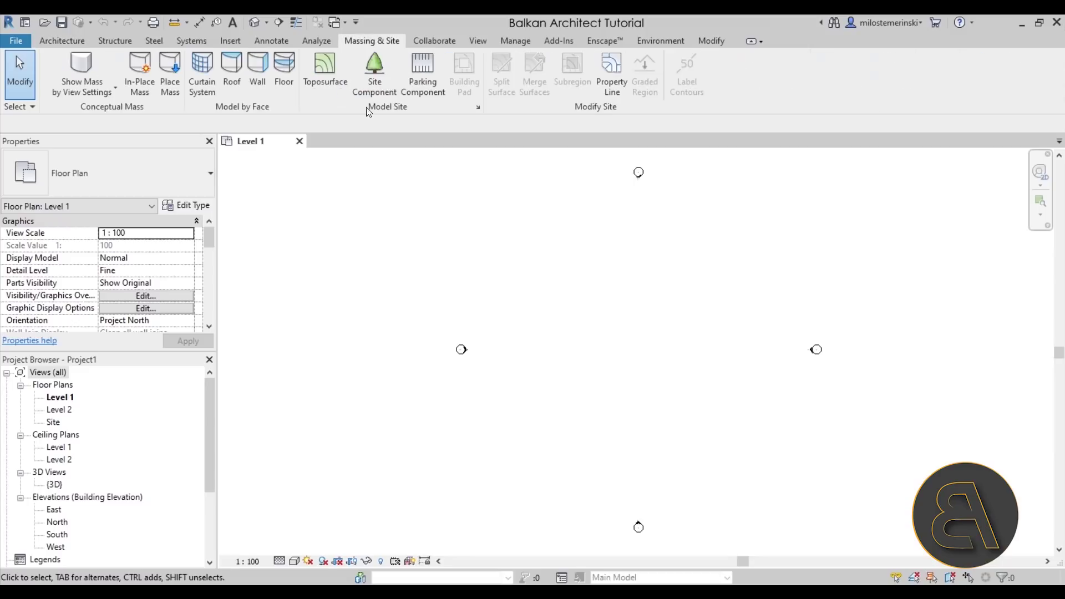
left_click(88, 73)
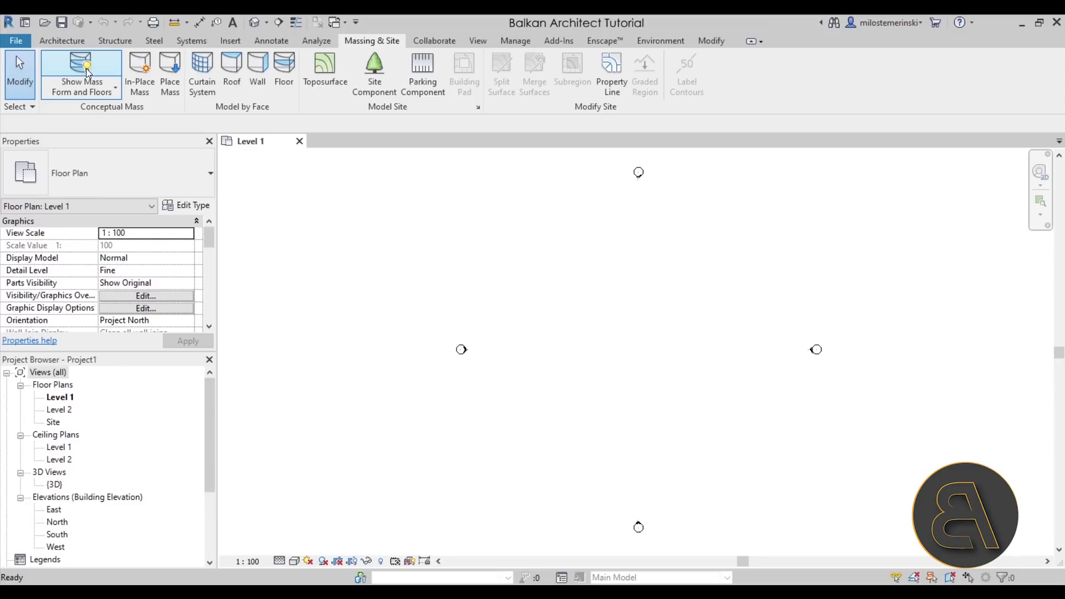
left_click(148, 91)
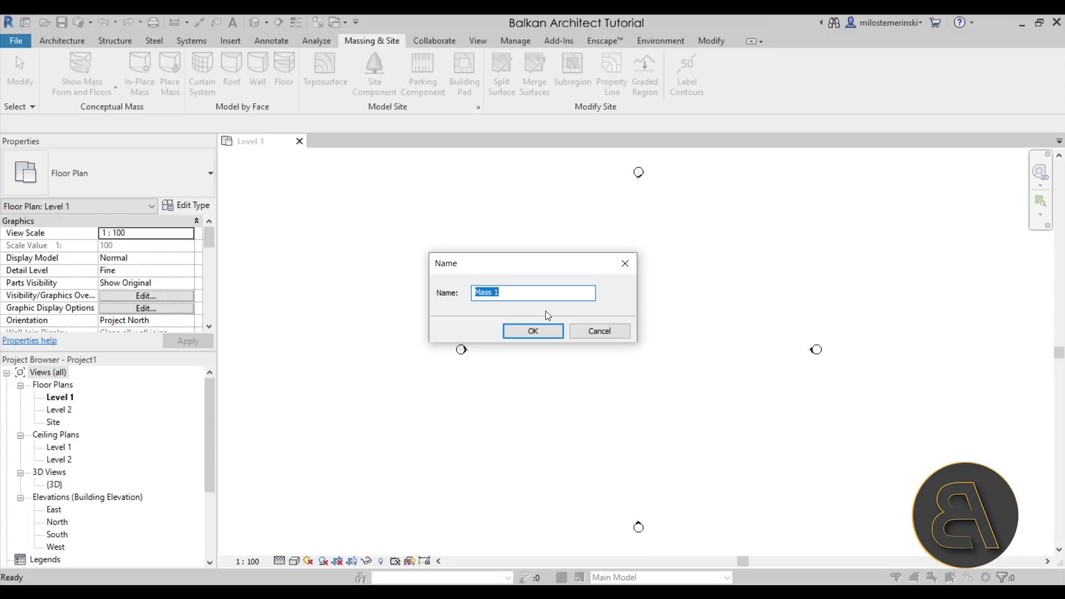
type("P")
type("layStation 5")
key("Return")
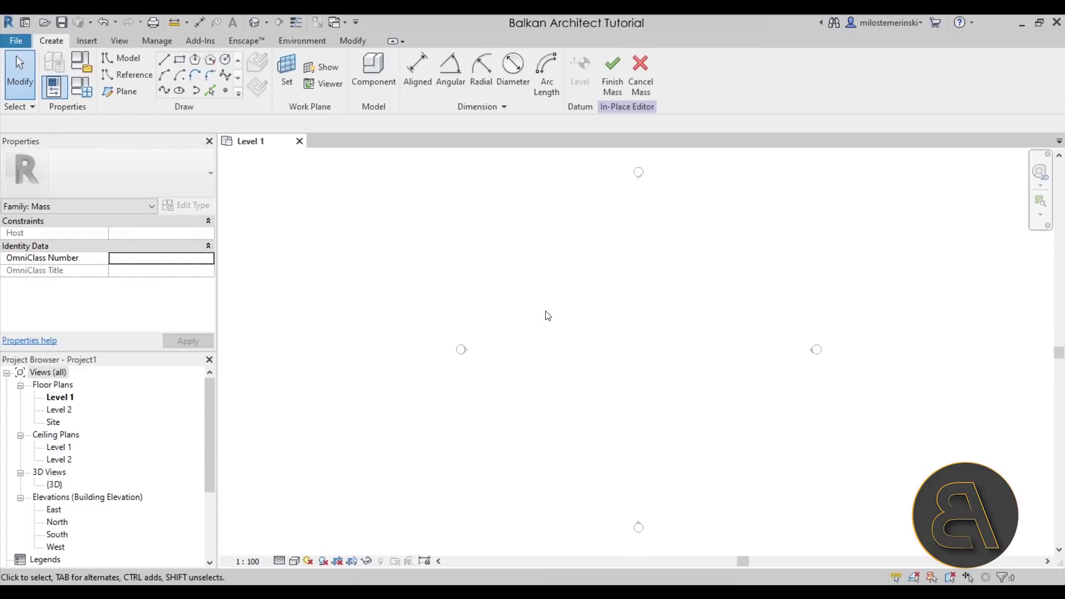
- In the South elevation, draw a horizontal reference plane about 25.6 above Level 2, spanning the length of the level lines
middle_click_drag(661, 342, 543, 343)
double_click(57, 534)
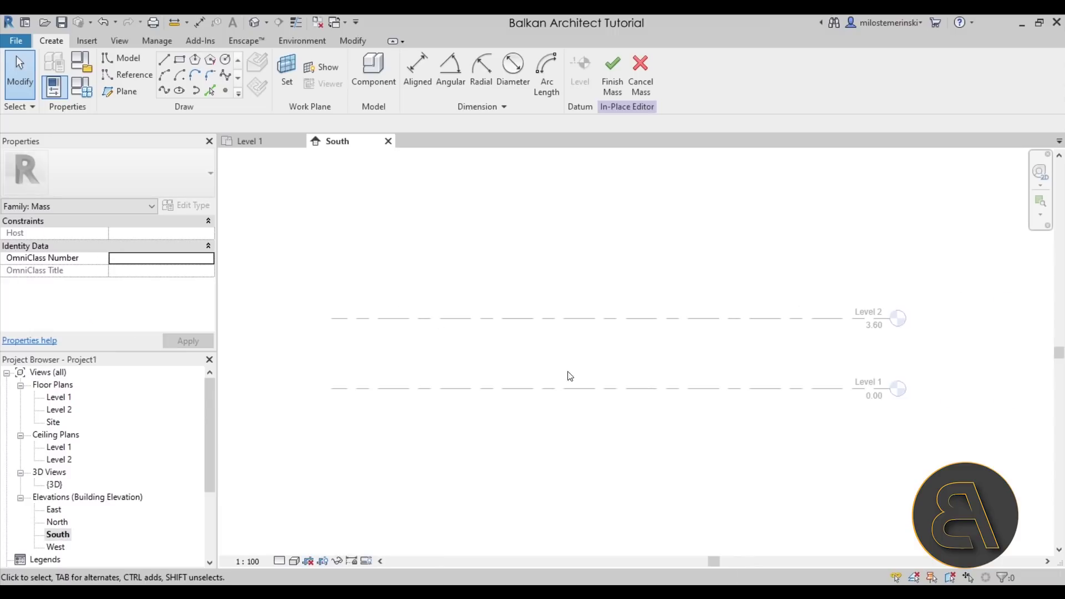
scroll(611, 385, "down", 2)
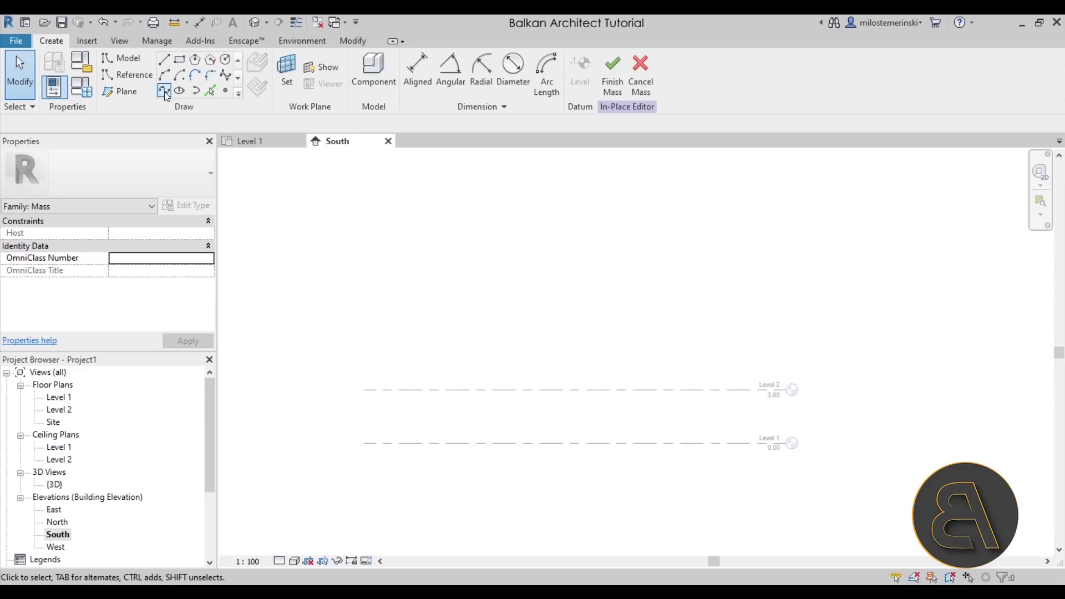
left_click(121, 92)
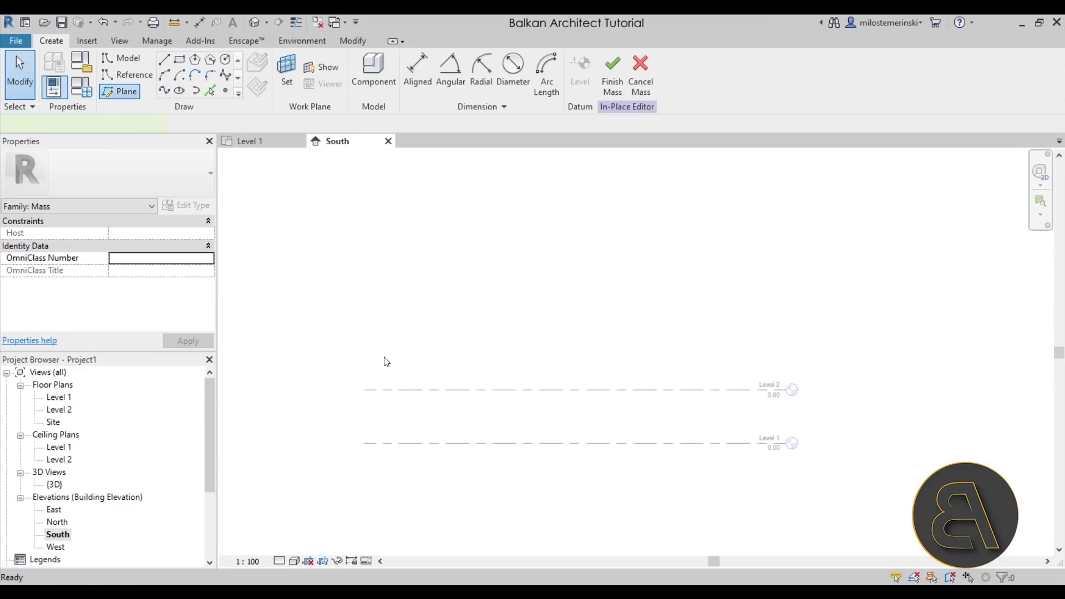
scroll(383, 333, "down", 2)
left_click(369, 250)
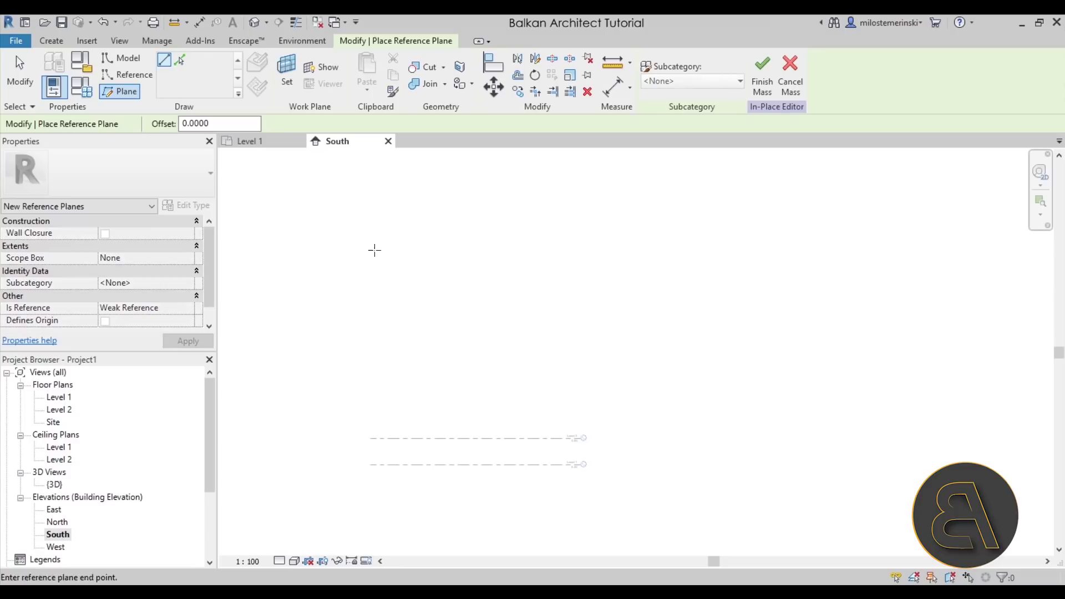
left_click(591, 250)
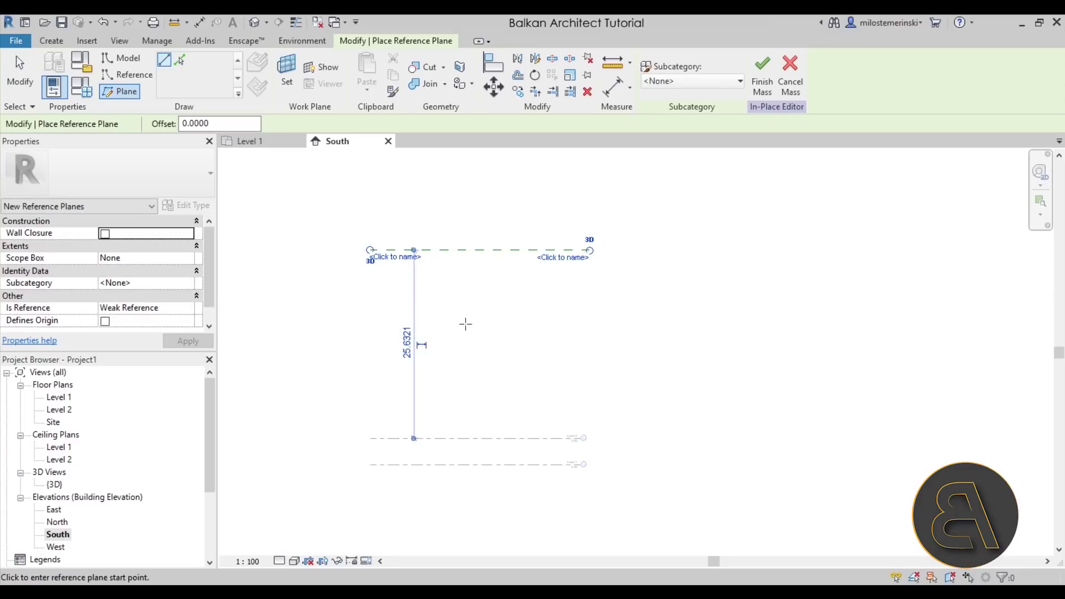
key("Escape")
key("Escape")
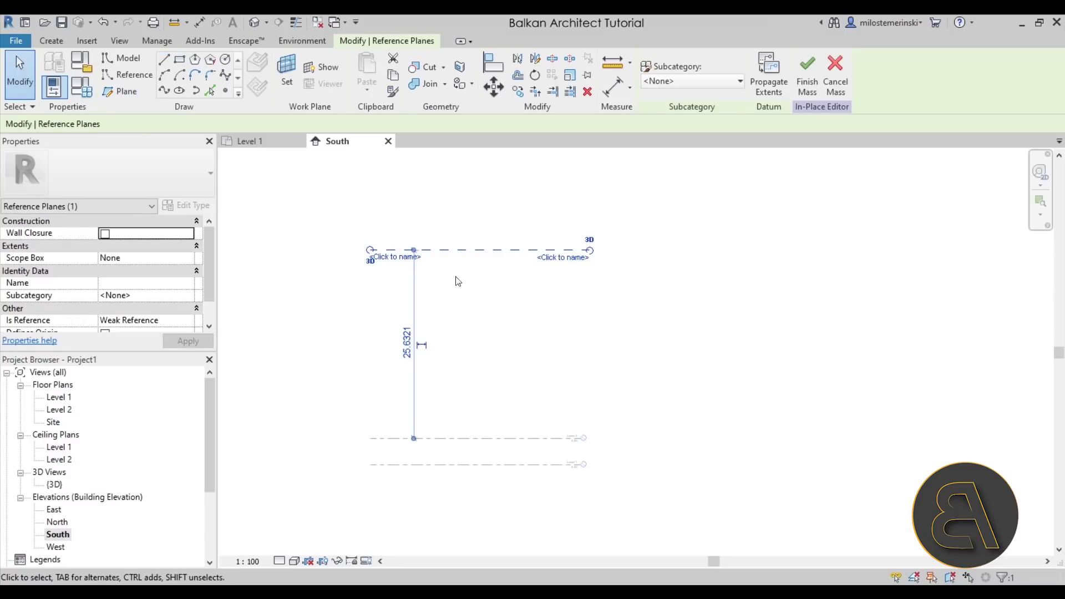
- Reference the plane's temporary dimension to Level 1 and set the distance to 30
left_click_drag(413, 440, 430, 468)
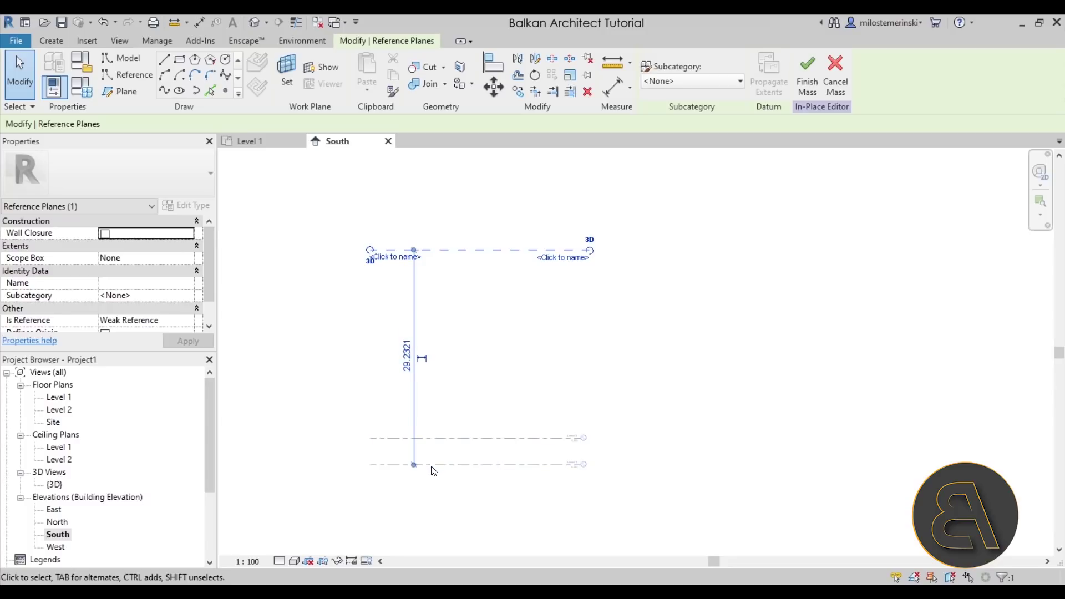
left_click(406, 357)
type("30")
key("Return")
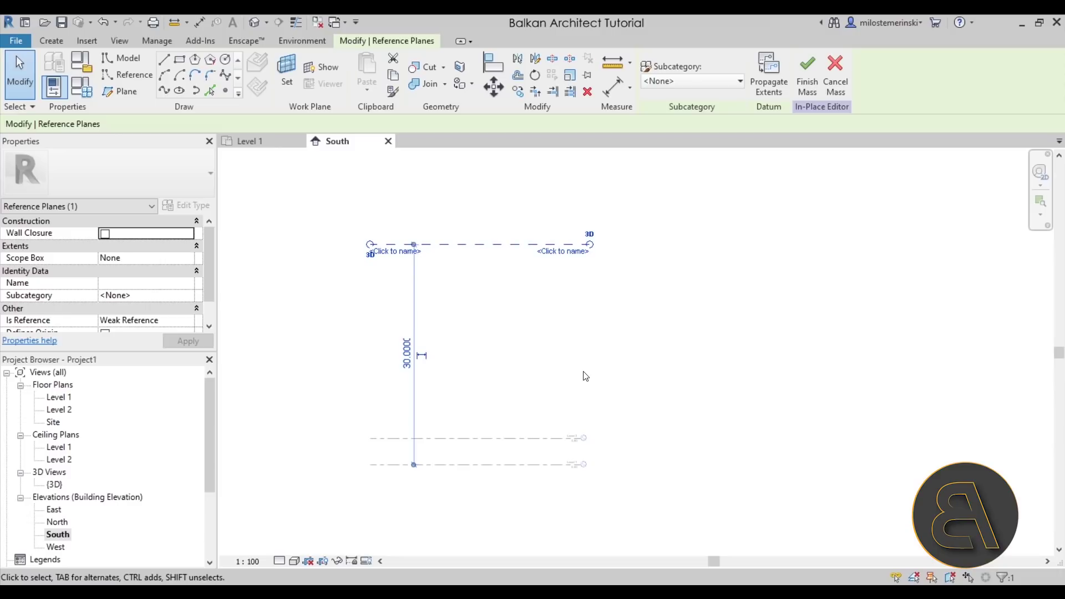
- Name the new horizontal reference plane Top
left_click(558, 367)
left_click(438, 244)
left_click(454, 310)
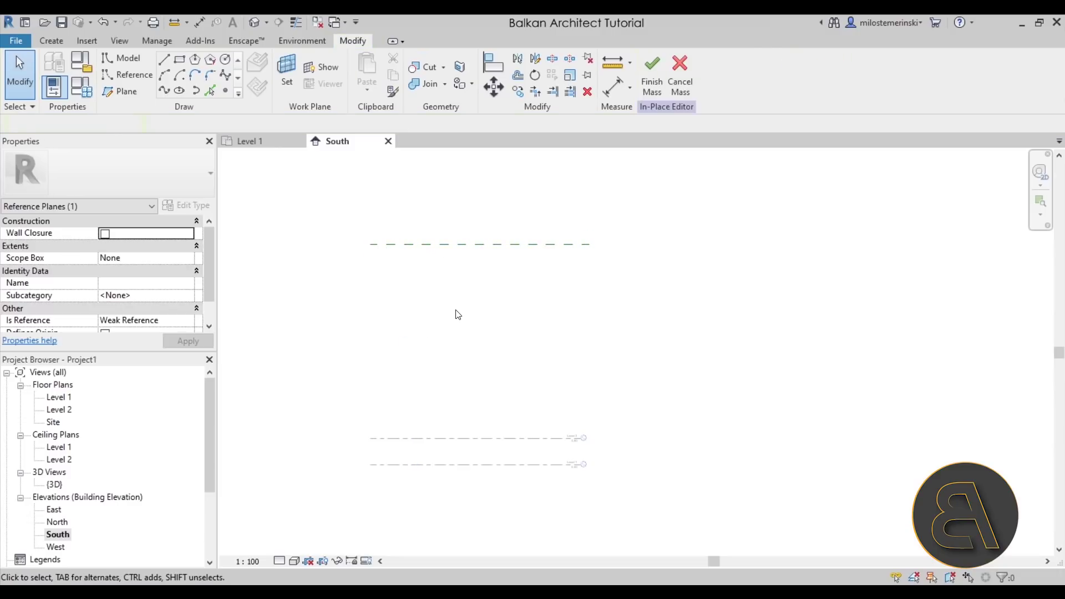
left_click(555, 244)
left_click(562, 251)
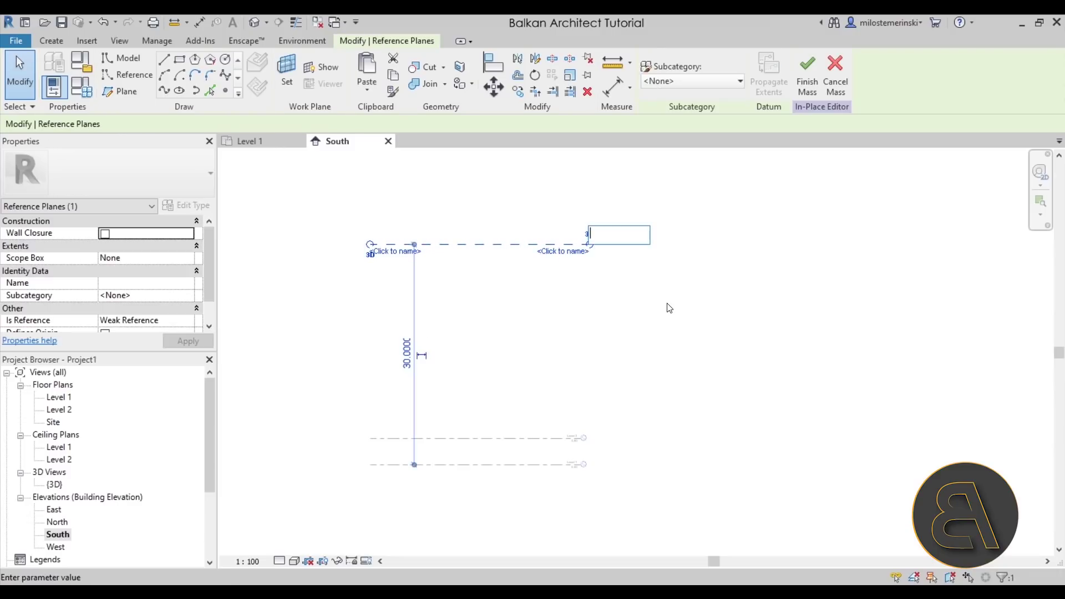
type("Top")
key("Return")
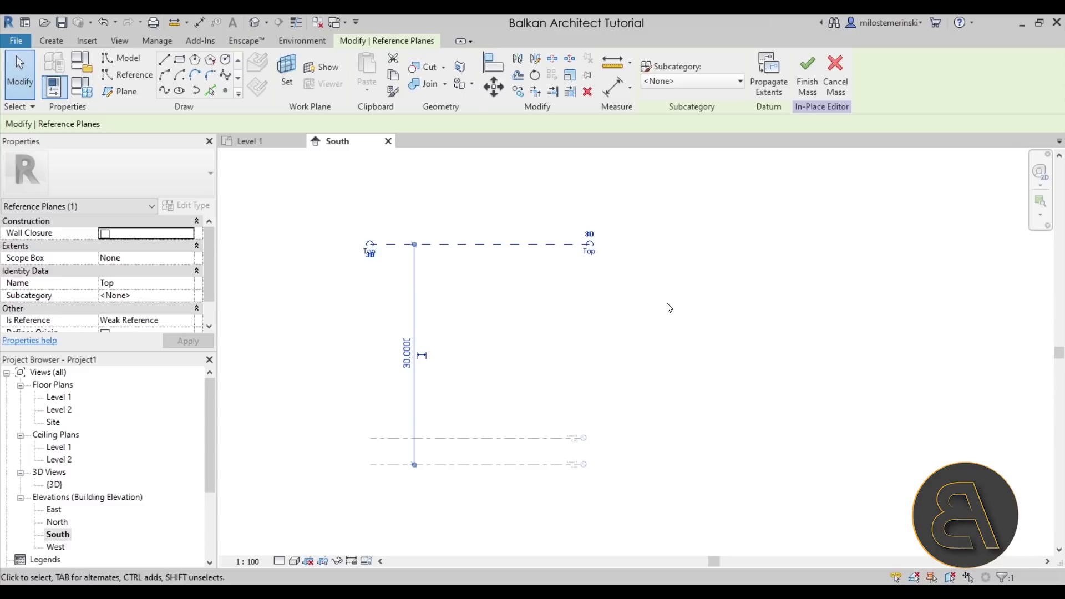
left_click(669, 308)
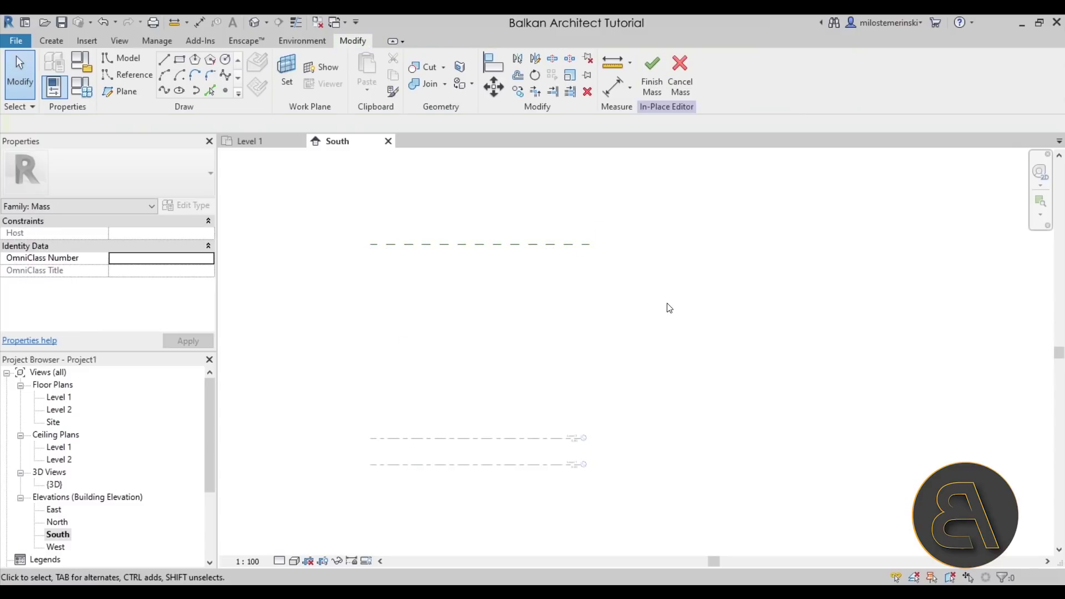
- Draw a second horizontal reference plane between Top and the levels, about 12 above Level 2
left_click(121, 91)
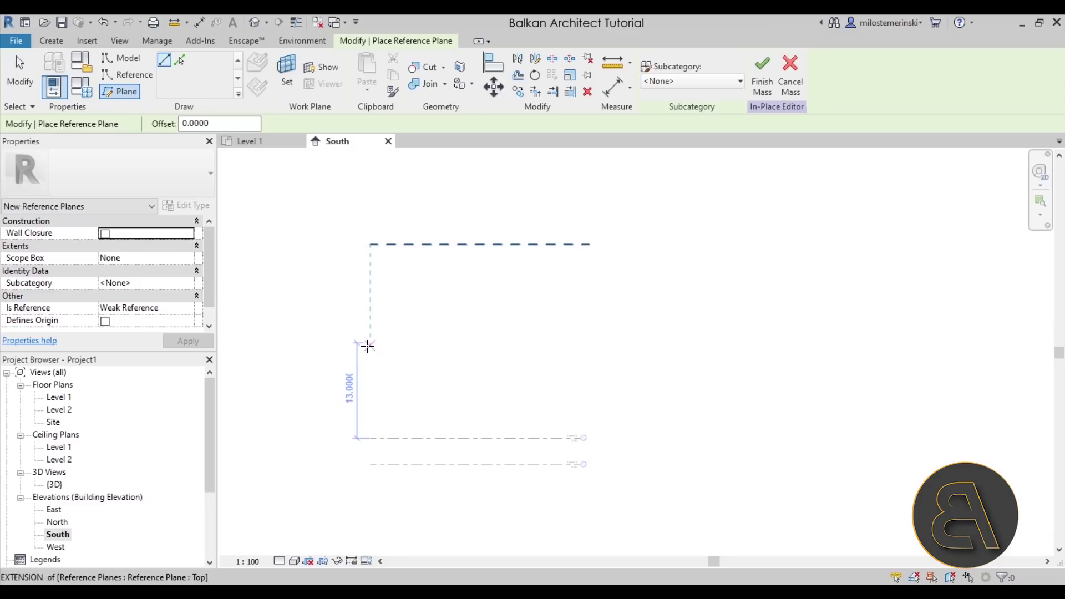
left_click(369, 349)
left_click(588, 350)
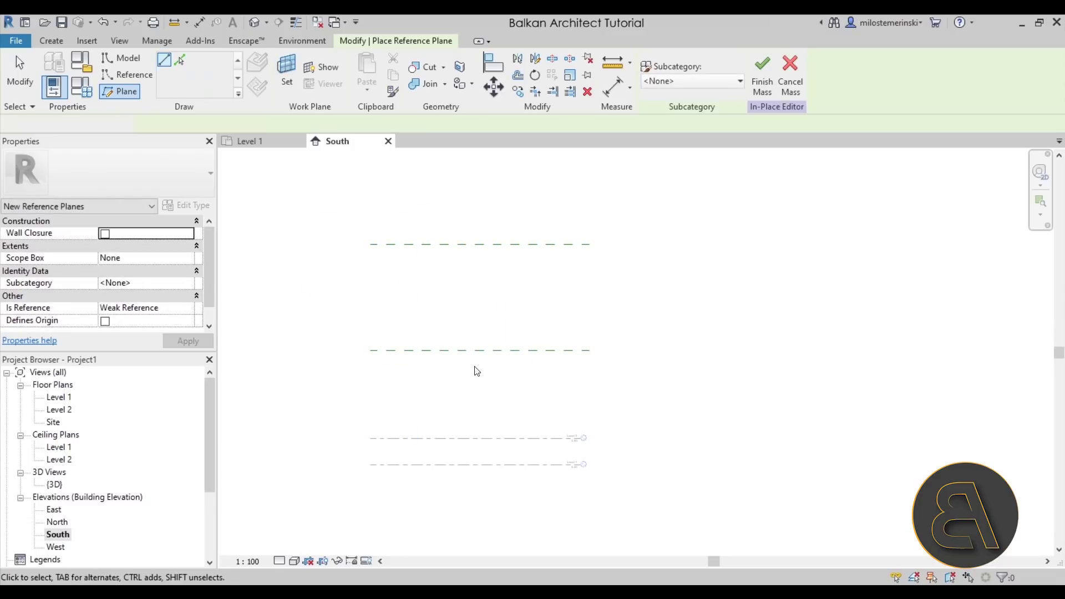
key("Escape")
- Set the second reference plane 15 below Top and reference its lower temporary dimension to Level 1
left_click(444, 351)
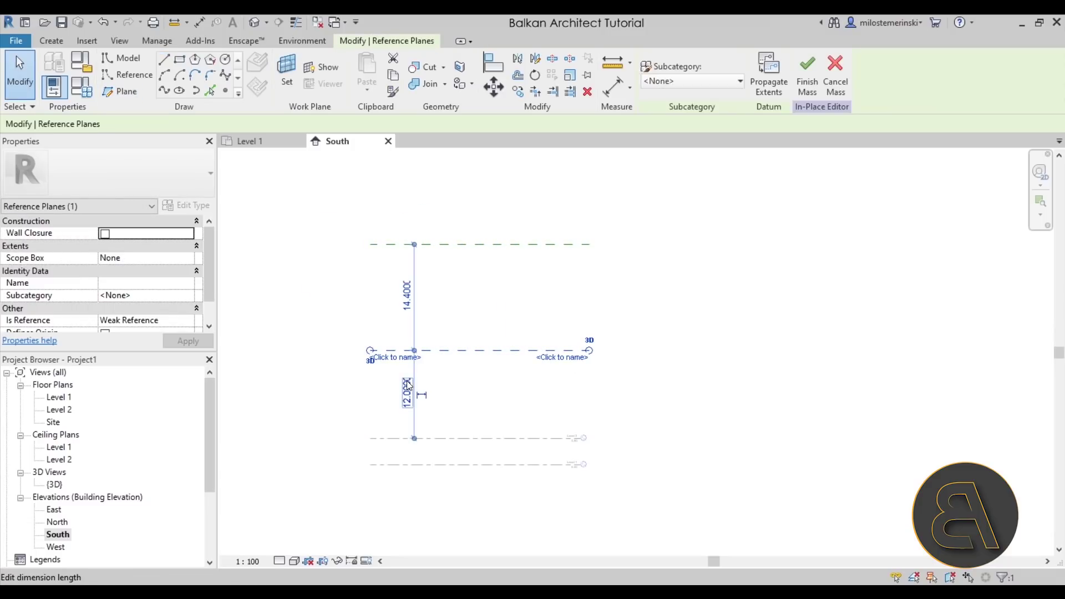
left_click(406, 294)
type("15")
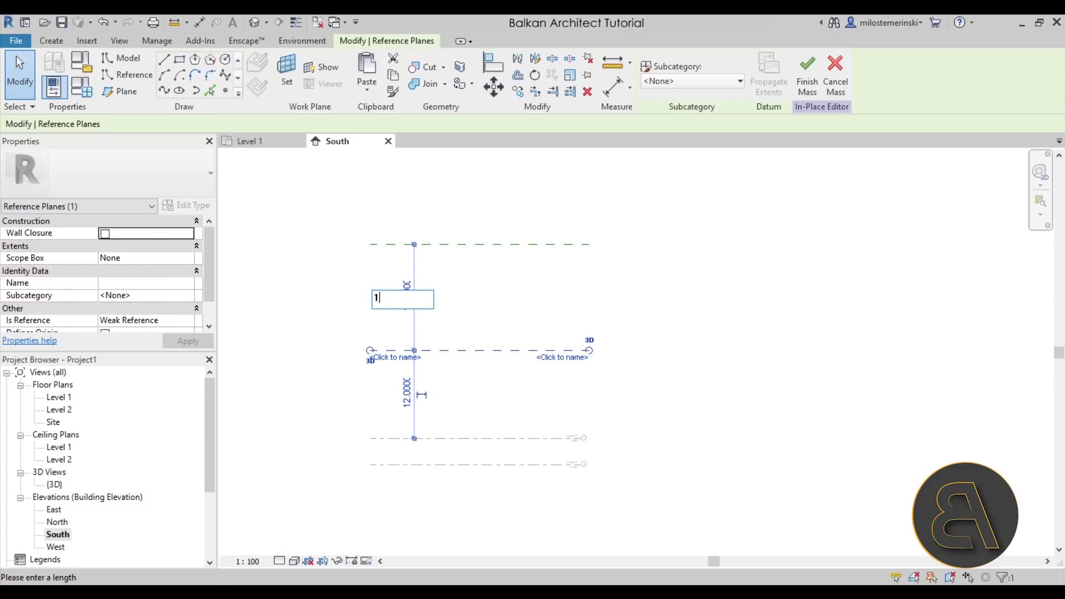
key("Return")
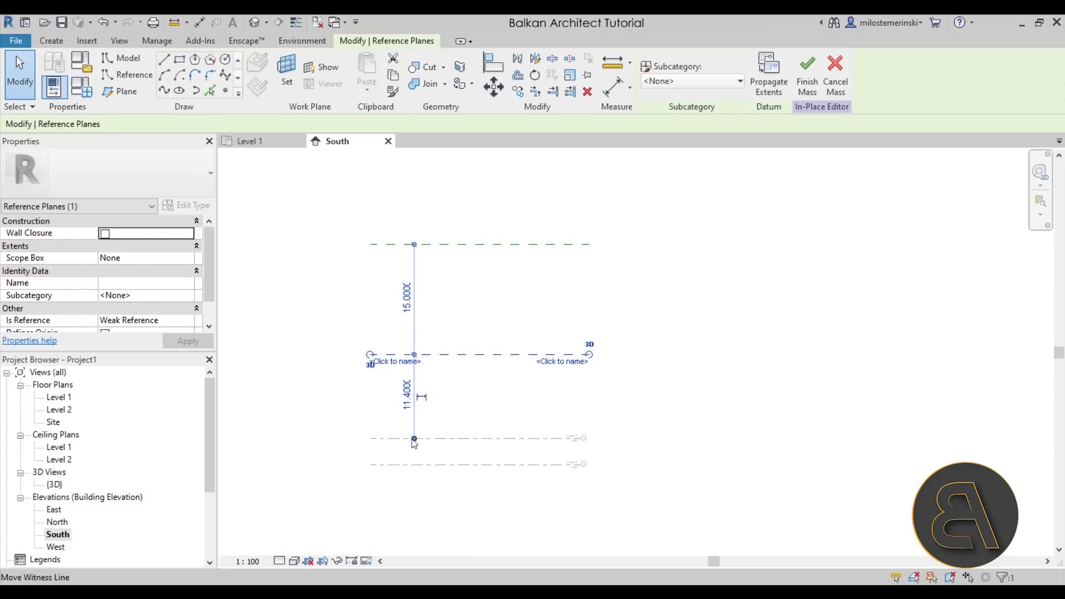
left_click_drag(415, 439, 415, 465)
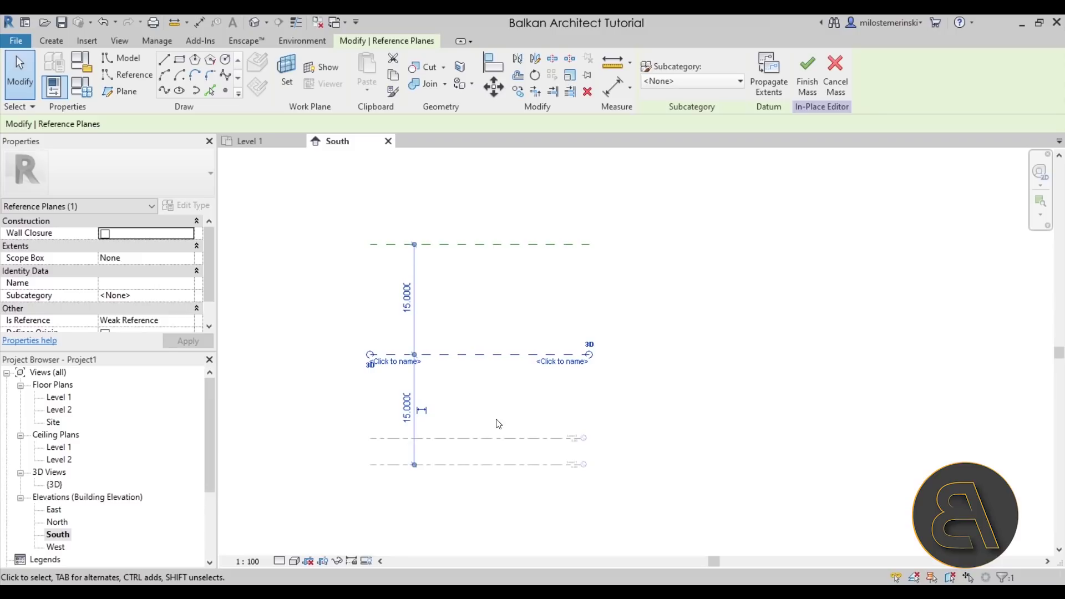
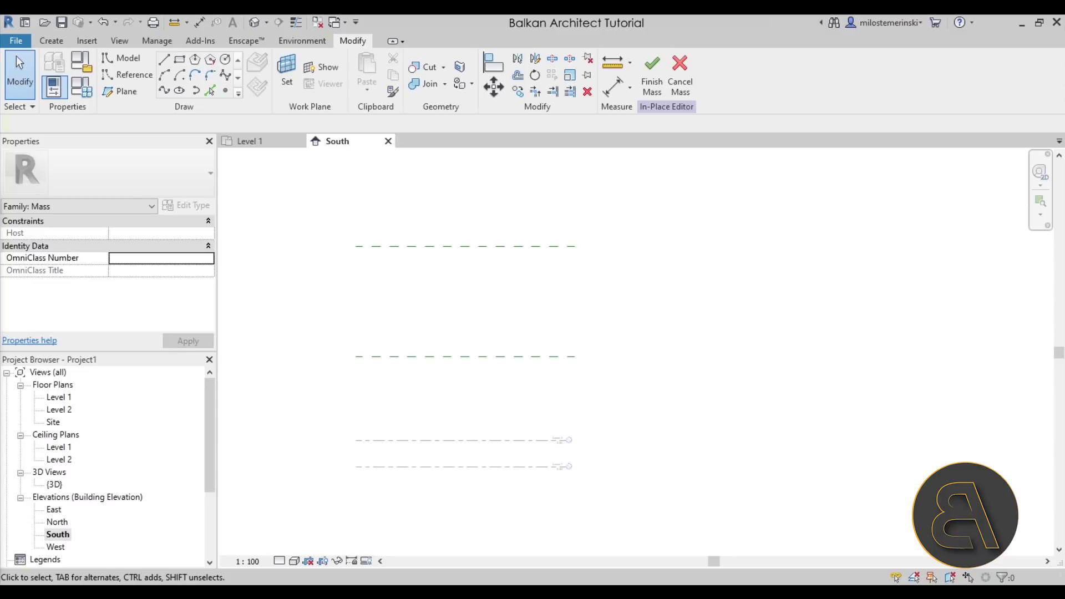
- Switch to the Sketchfab page in the browser and examine the PlayStation 5 model from the front, side and above
key("alt+Tab")
mouse_move(512, 140)
left_mouse_down()
mouse_move(491, 91)
mouse_move(501, 71)
left_mouse_up()
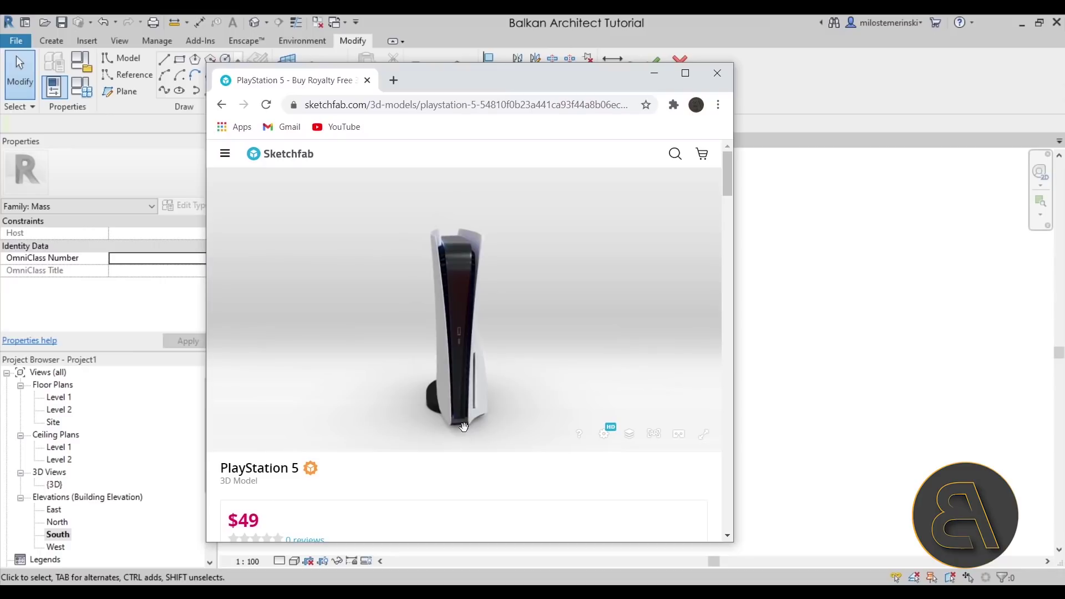
mouse_move(639, 438)
left_mouse_down()
mouse_move(547, 352)
mouse_move(573, 309)
mouse_move(514, 333)
mouse_move(544, 335)
mouse_move(521, 330)
mouse_move(401, 400)
left_mouse_up()
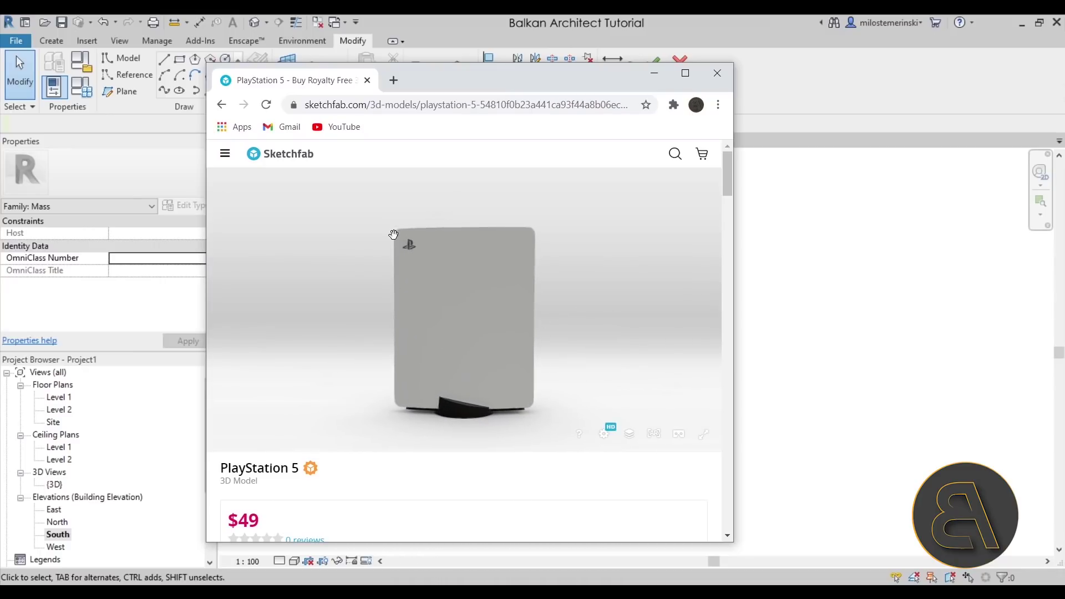
mouse_move(521, 400)
left_mouse_down()
mouse_move(495, 373)
mouse_move(433, 374)
mouse_move(438, 343)
mouse_move(613, 394)
mouse_move(560, 382)
mouse_move(511, 181)
left_mouse_up()
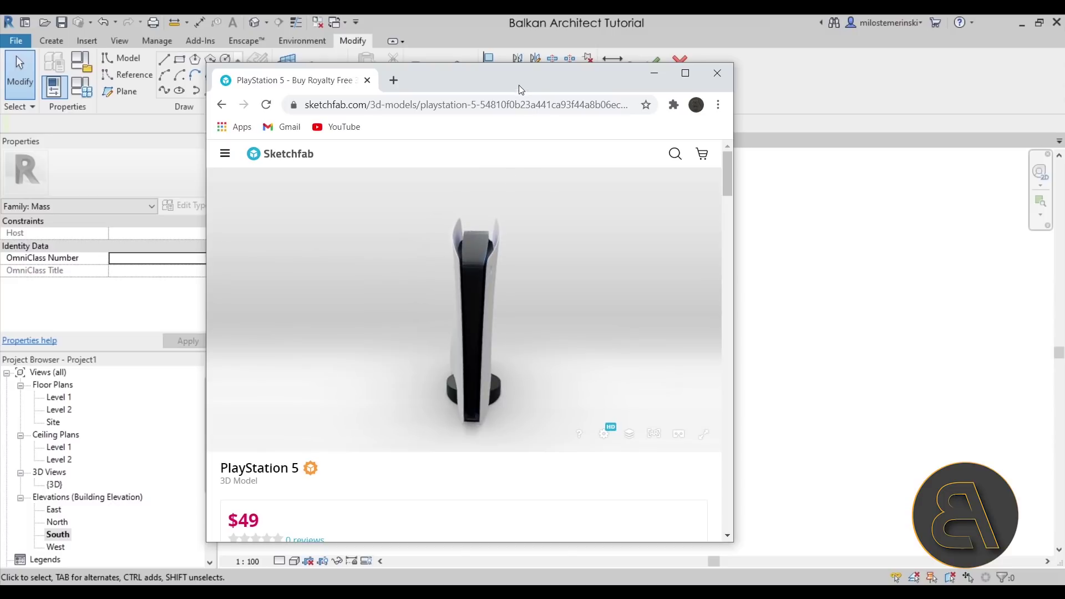
left_click_drag(518, 85, 495, 82)
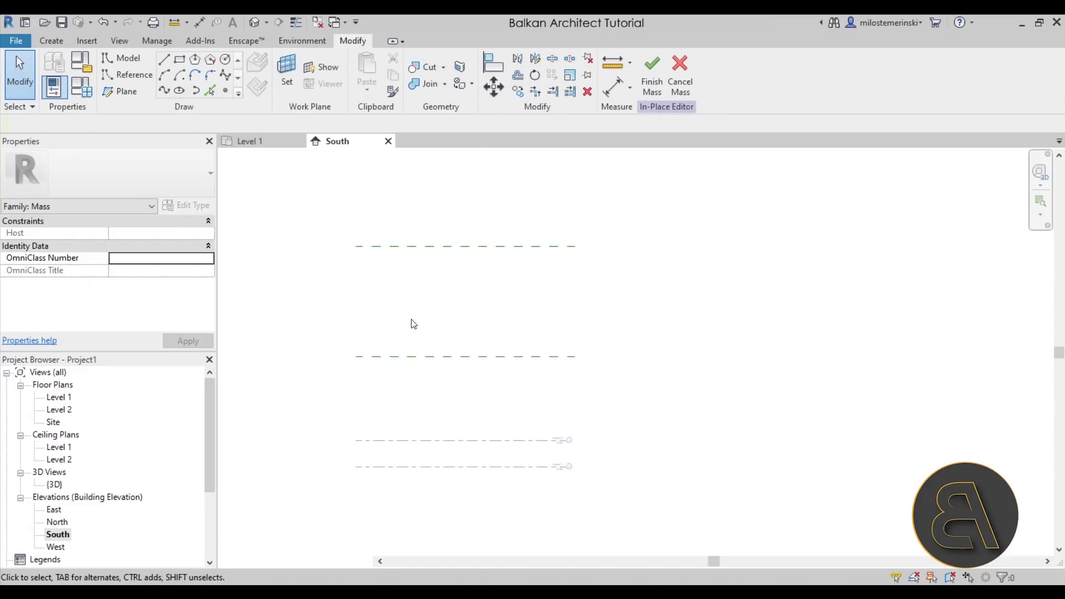
- Draw a narrow rectangle about 5 wide and a little over 21 long between the elevation markers on the Level 1 plan
double_click(56, 398)
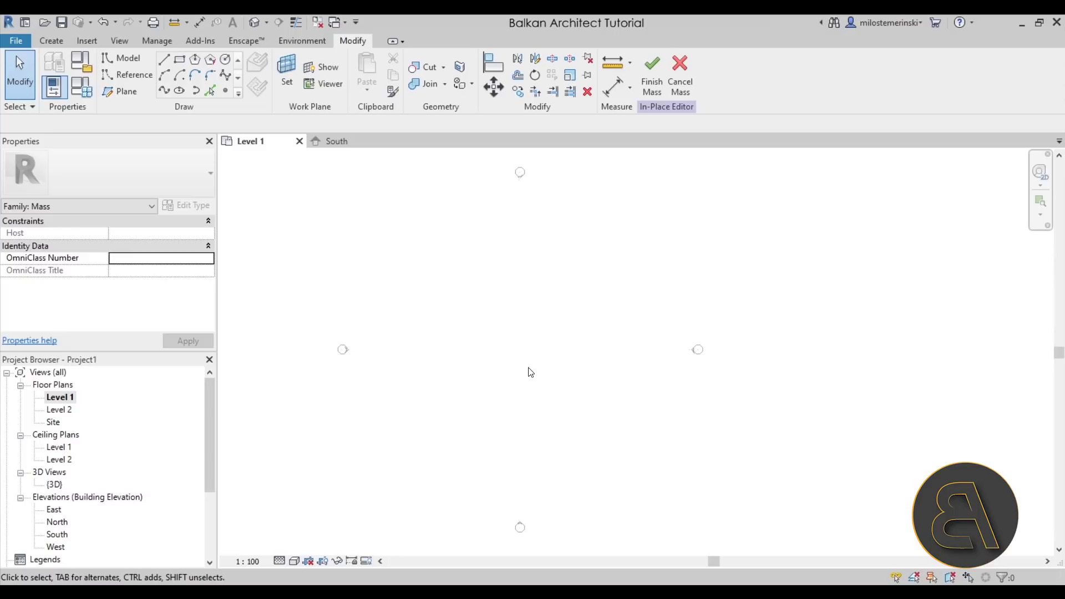
left_click(179, 60)
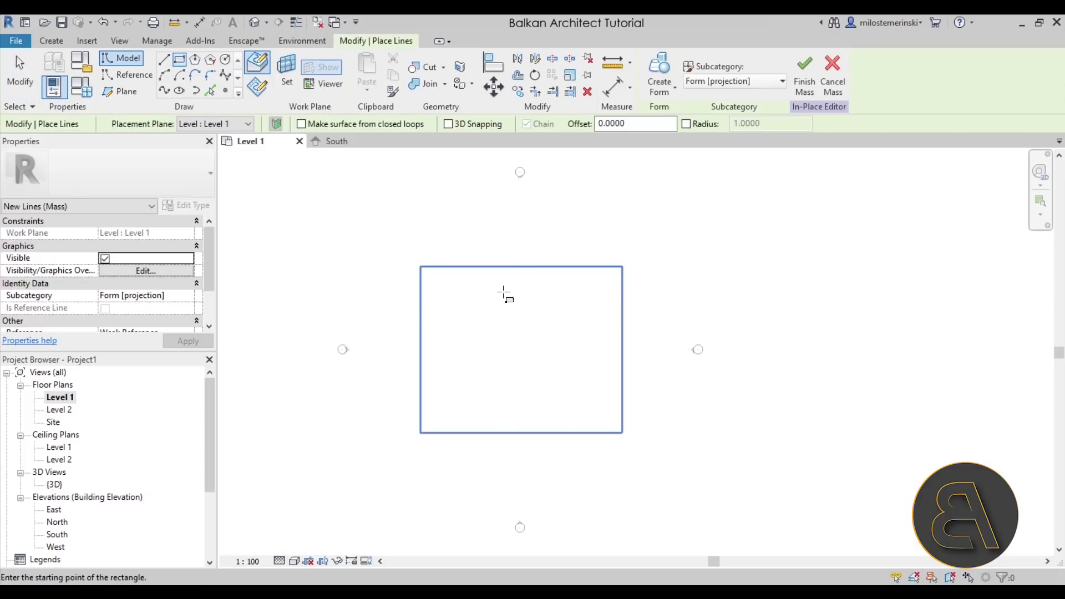
left_click(504, 289)
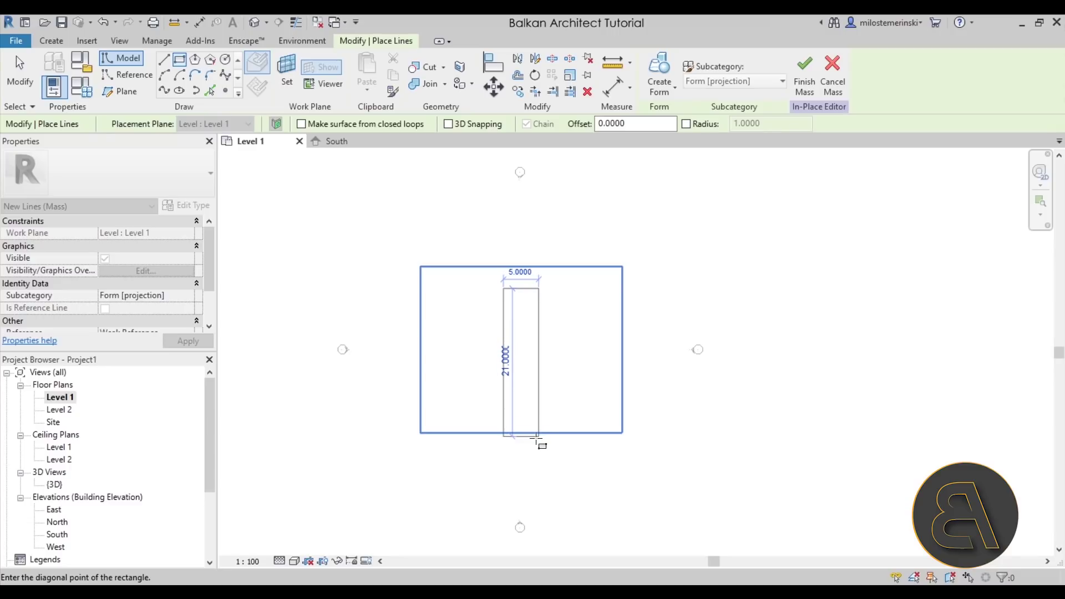
left_click(538, 442)
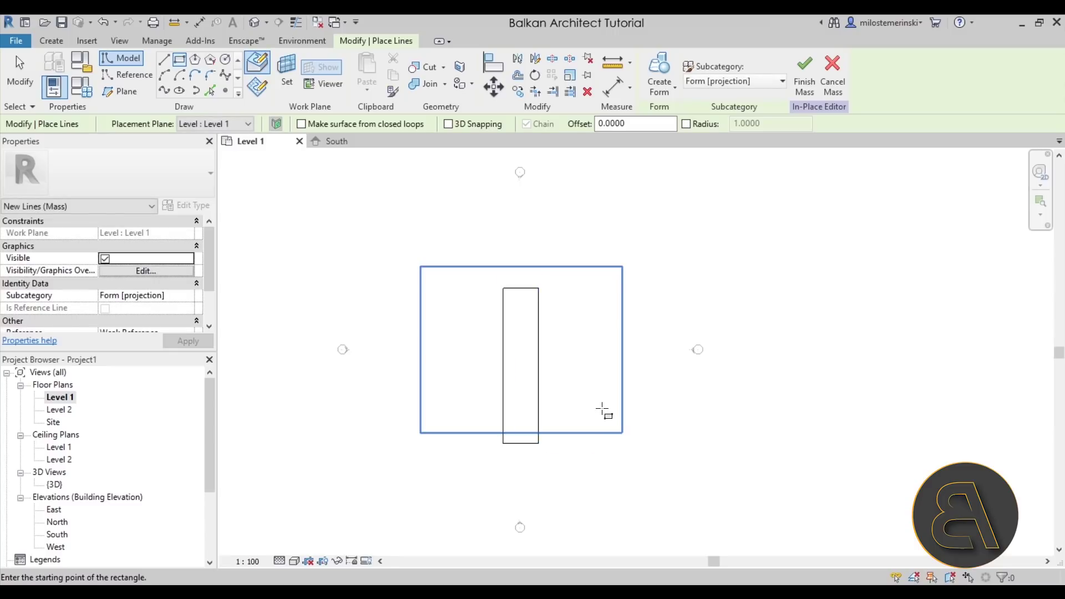
key("Escape")
key("Escape")
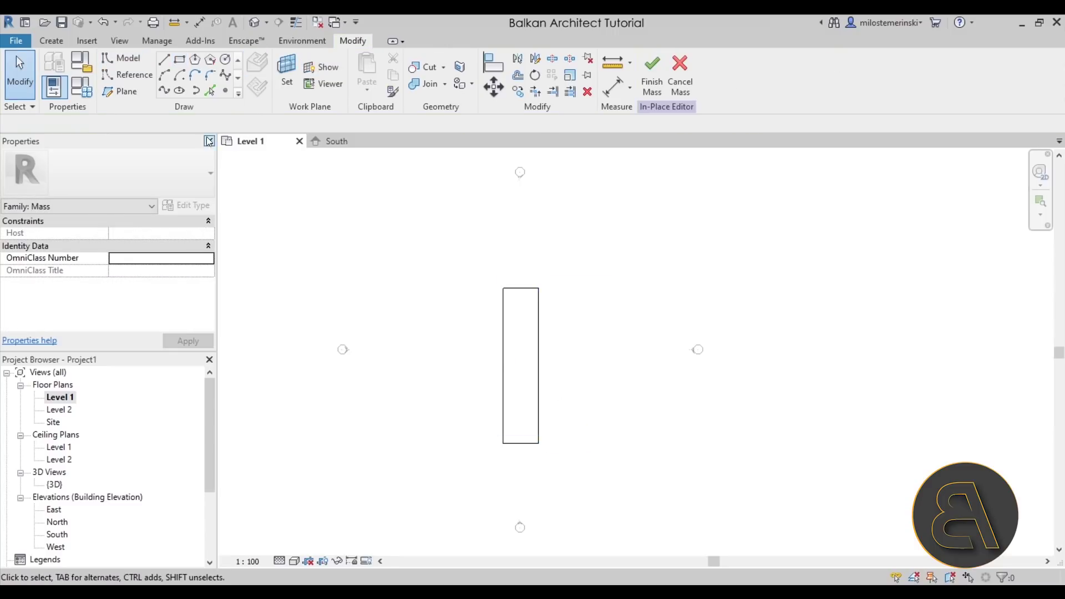
- Create a solid form from the rectangle in the 3D view and select its upper face
left_click(254, 23)
middle_click_drag(500, 347, 565, 427, "shift")
scroll(510, 305, "down", 4)
middle_click_drag(527, 322, 524, 327, "shift")
left_click(524, 327)
scroll(502, 363, "down", 2)
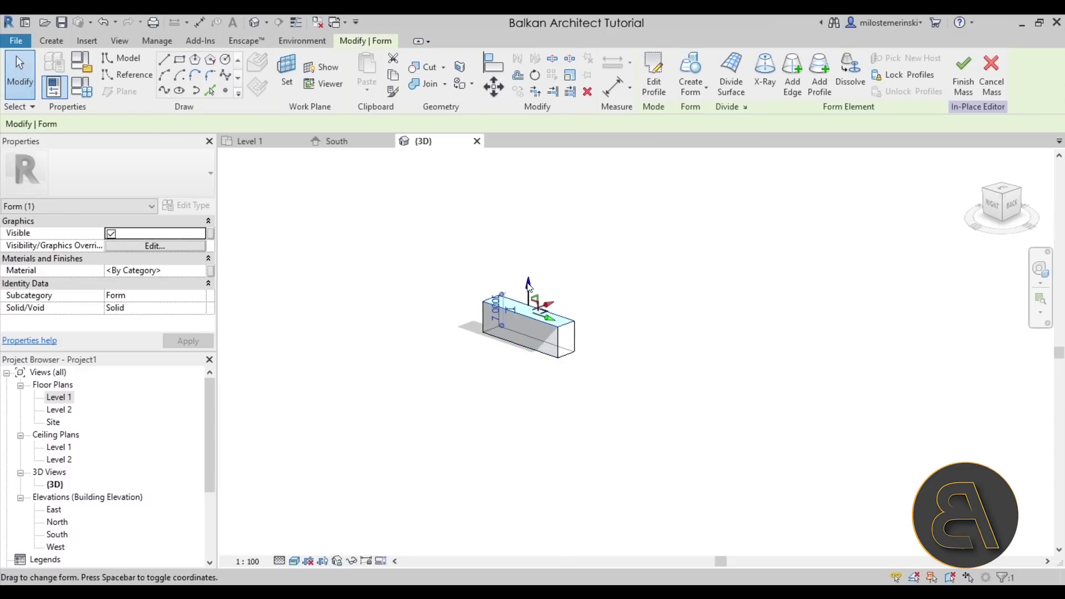
- Raise the form's upper face to the Top reference plane in the South elevation, making the form 30 high
left_click_drag(528, 280, 528, 221)
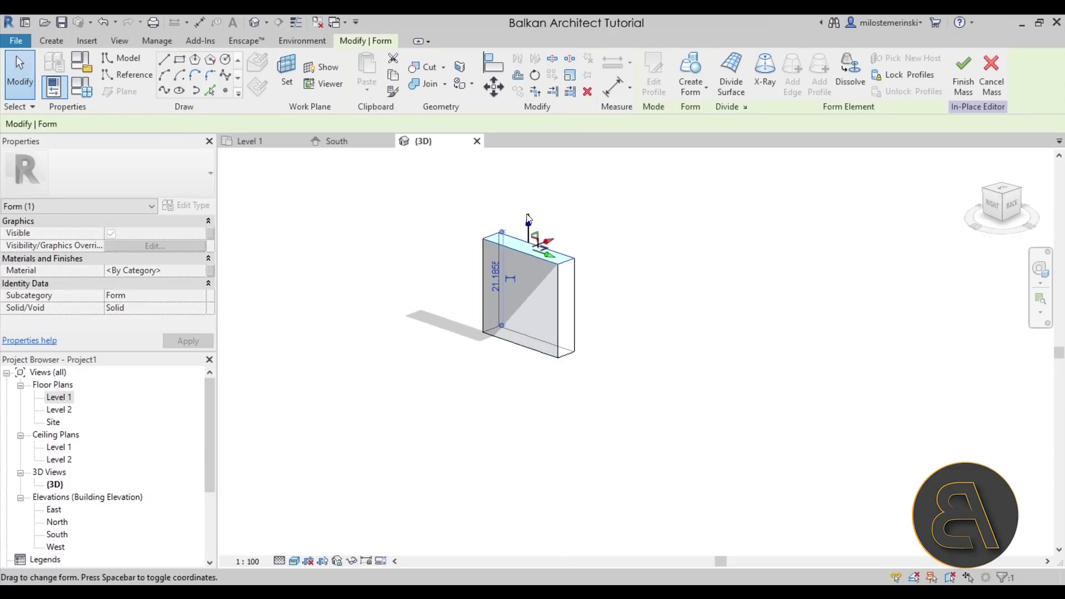
left_click(328, 142)
left_click_drag(461, 248, 458, 218)
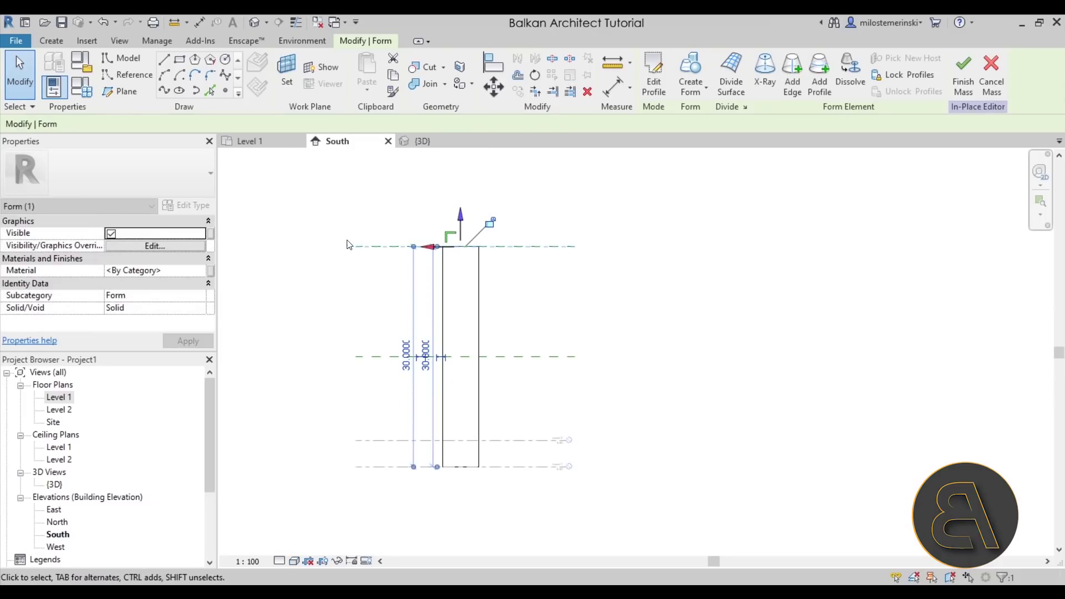
- Compare the form's proportions in the 3D view with the side of the PlayStation 5 model on Sketchfab
left_click(421, 141)
middle_click_drag(655, 278, 468, 364, "shift")
scroll(601, 257, "up", 3)
left_click_drag(0, 277, 884, 88)
mouse_move(806, 281)
left_mouse_down()
mouse_move(762, 330)
mouse_move(688, 307)
mouse_move(665, 317)
mouse_move(680, 326)
mouse_move(698, 317)
left_mouse_up()
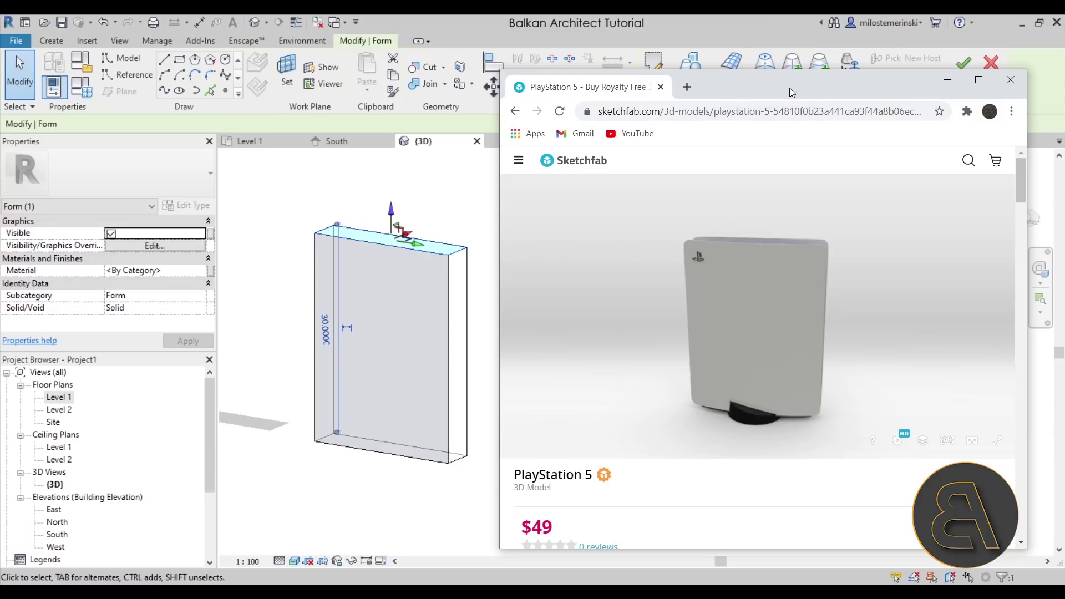
left_click_drag(791, 93, 0, 177)
left_click(523, 389)
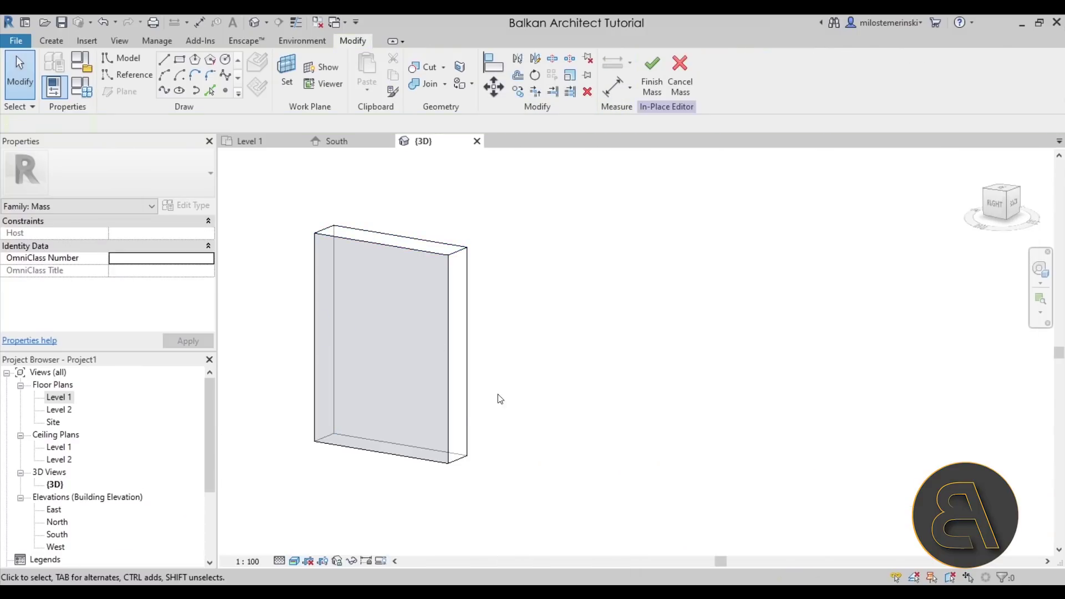
- Pull the narrow end face of the form slightly outward to lengthen the block
left_click(466, 412)
left_click_drag(484, 360, 498, 362)
left_click(534, 390)
- Pull the form's large side face outward to make the block about 6 wide
middle_click_drag(537, 390, 416, 432, "shift")
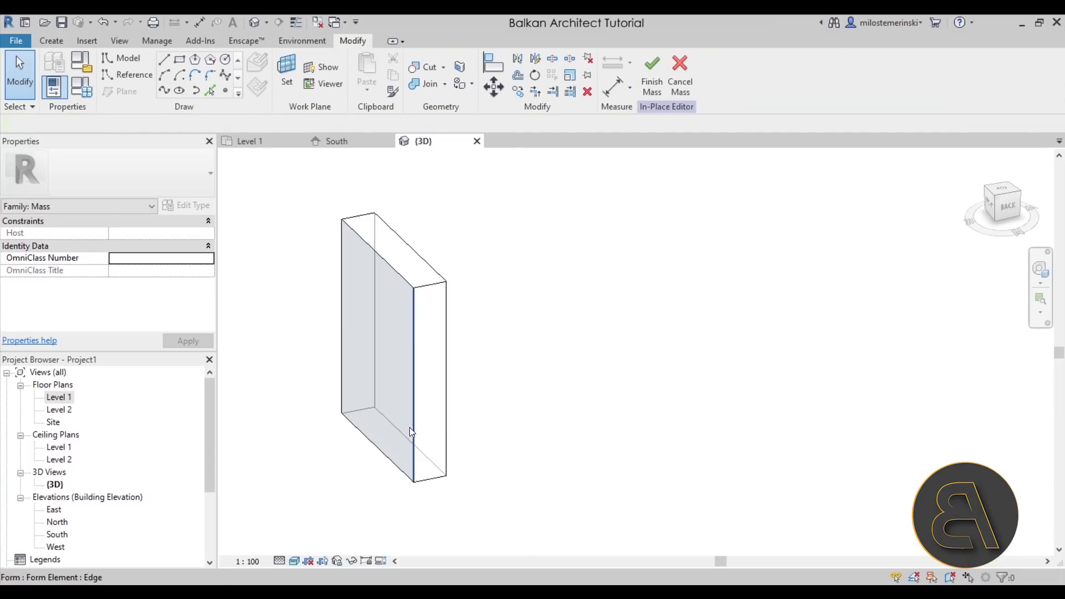
key("Tab")
key("Tab")
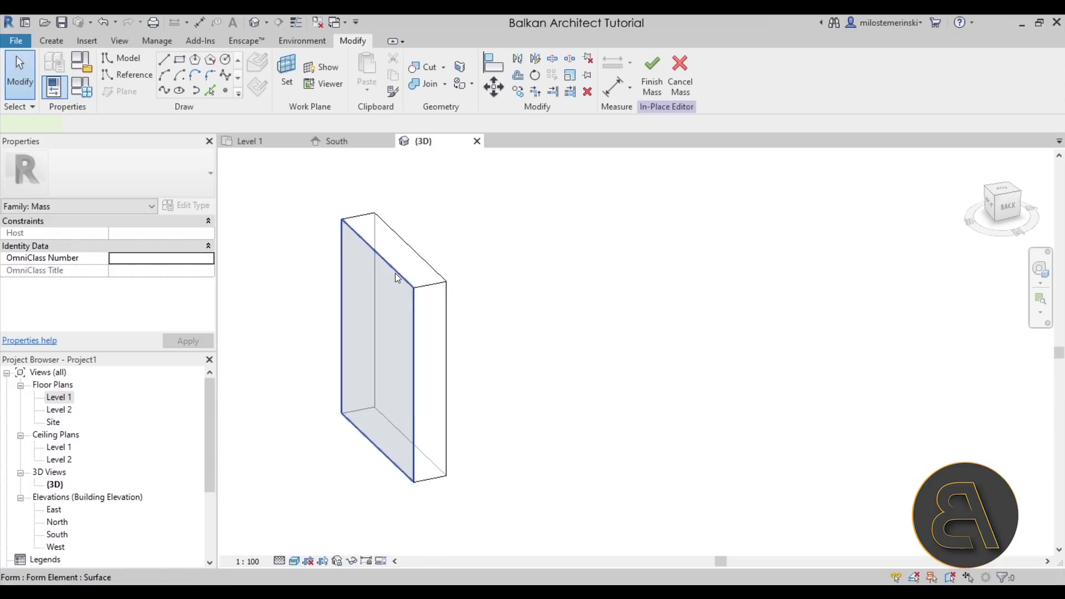
left_click(395, 273)
left_click_drag(345, 359, 341, 359)
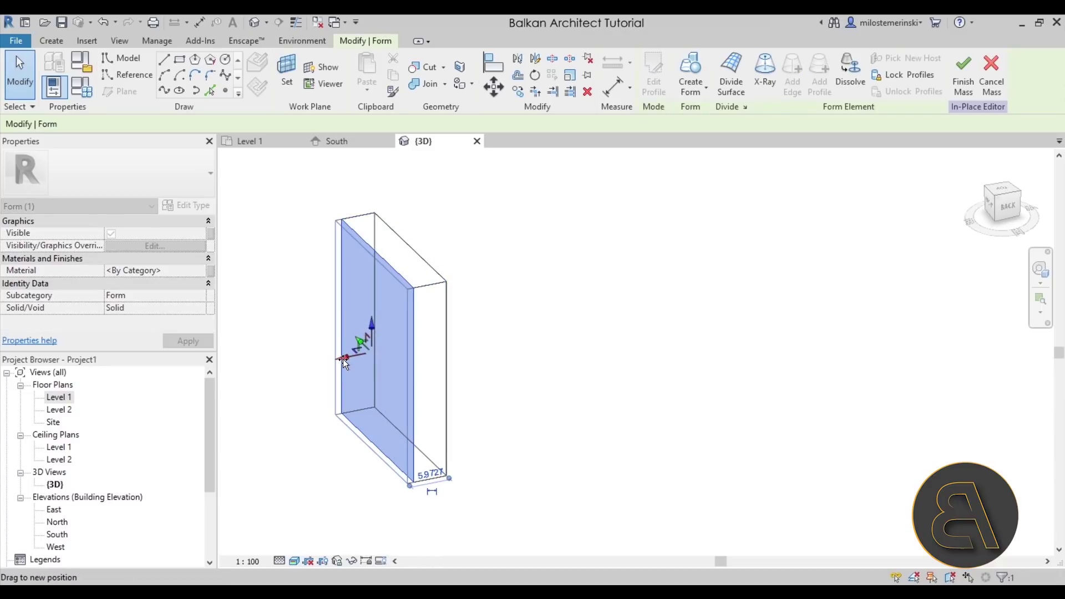
left_click(565, 381)
- Check the resized block from several angles against the PlayStation 5 model on Sketchfab
middle_click_drag(551, 356, 629, 336, "shift")
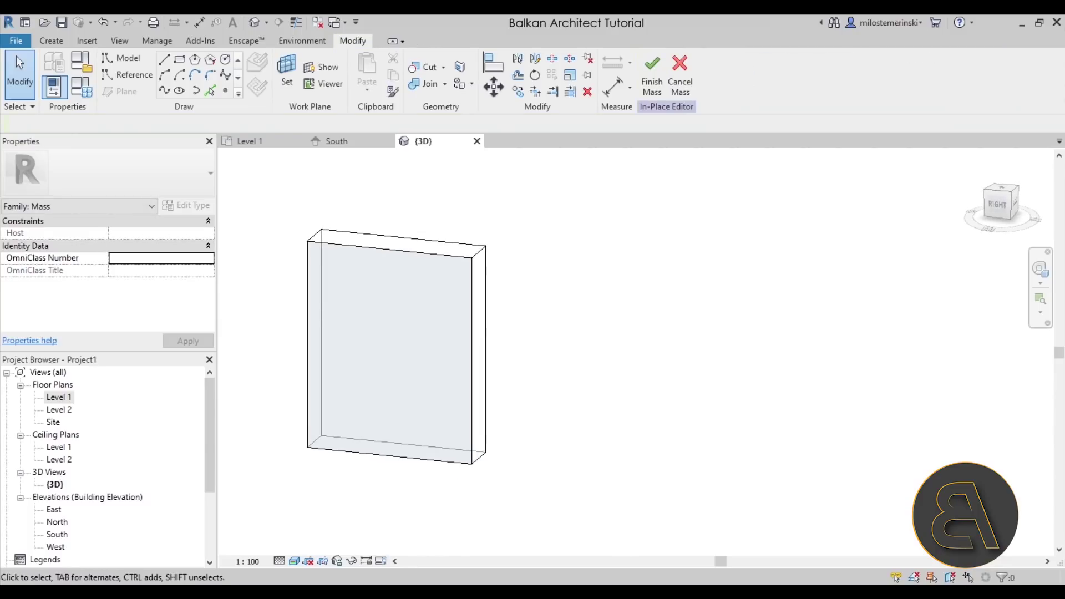
key("alt+Tab")
left_click_drag(569, 171, 912, 111)
mouse_move(813, 387)
left_mouse_down()
mouse_move(792, 394)
mouse_move(807, 393)
mouse_move(778, 328)
left_mouse_up()
left_click_drag(857, 127, 0, 125)
middle_click_drag(534, 335, 306, 247, "shift")
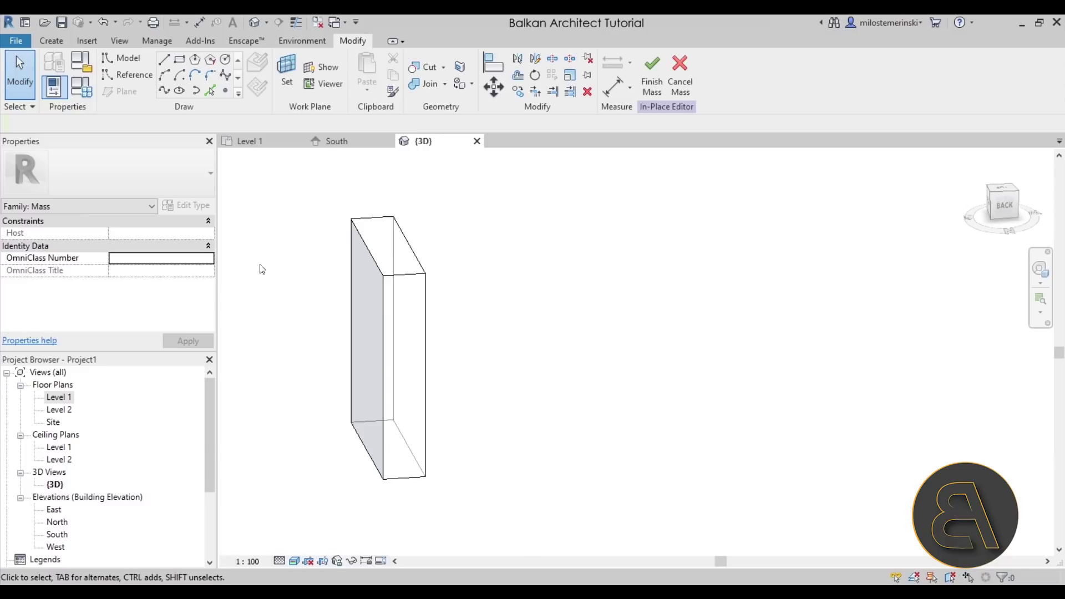
middle_click_drag(446, 440, 462, 456, "shift")
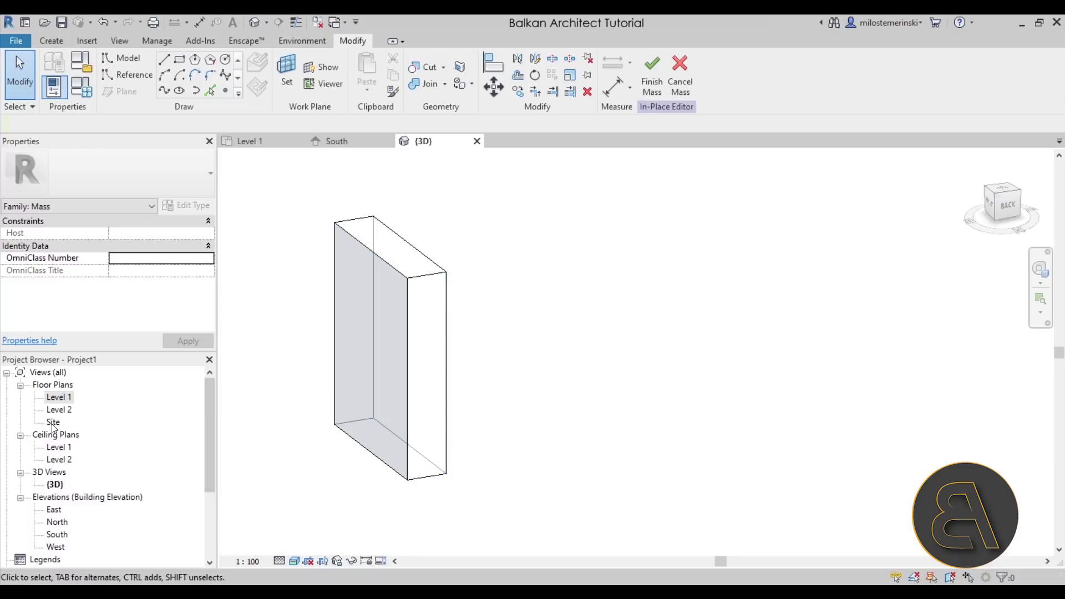
- Open the Level 1 plan and examine the front of the PlayStation 5 model for how its side shells curve
double_click(59, 398)
scroll(668, 335, "up", 2)
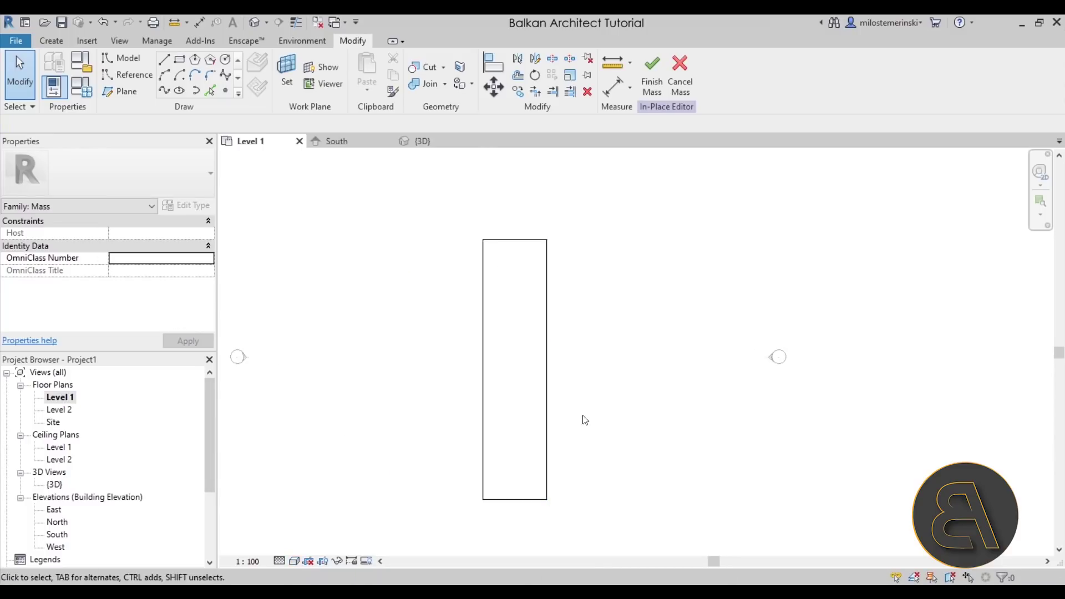
mouse_move(0, 162)
left_mouse_down()
mouse_move(600, 134)
mouse_move(567, 99)
left_mouse_up()
mouse_move(565, 323)
left_mouse_down()
mouse_move(460, 319)
mouse_move(431, 289)
mouse_move(421, 313)
mouse_move(608, 415)
mouse_move(639, 345)
mouse_move(621, 335)
mouse_move(630, 321)
mouse_move(621, 330)
left_mouse_up()
scroll(560, 371, "up", 4)
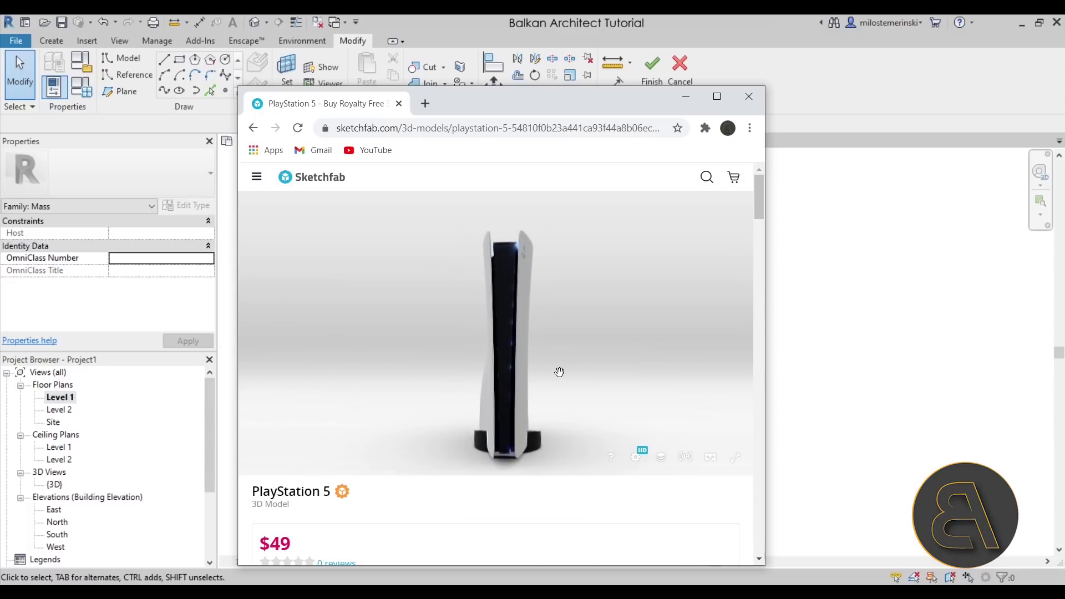
left_click_drag(531, 455, 528, 440)
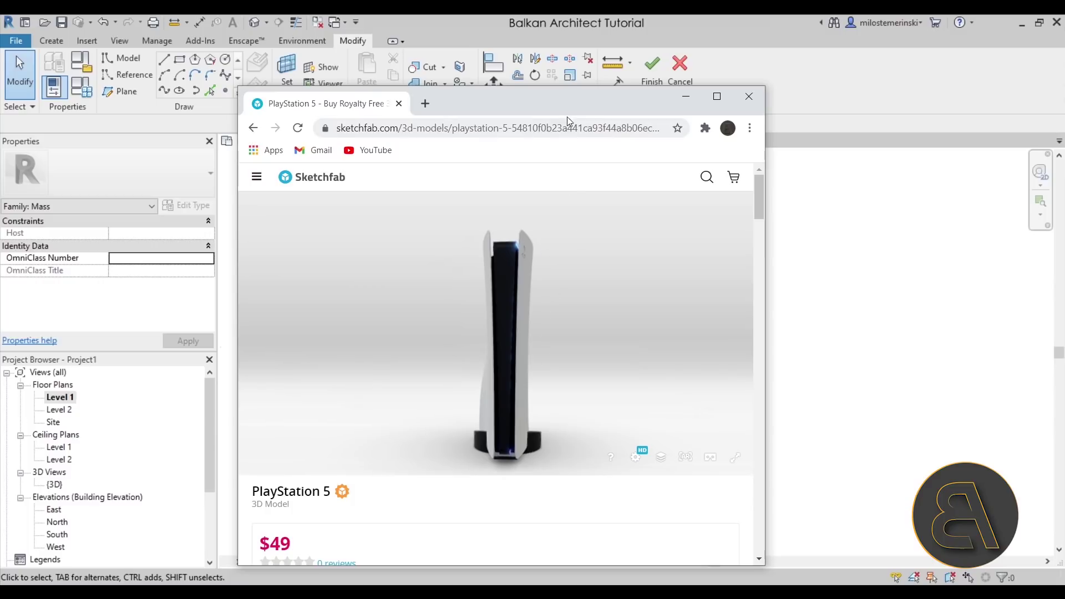
left_click_drag(571, 98, 361, 92)
left_click(749, 346)
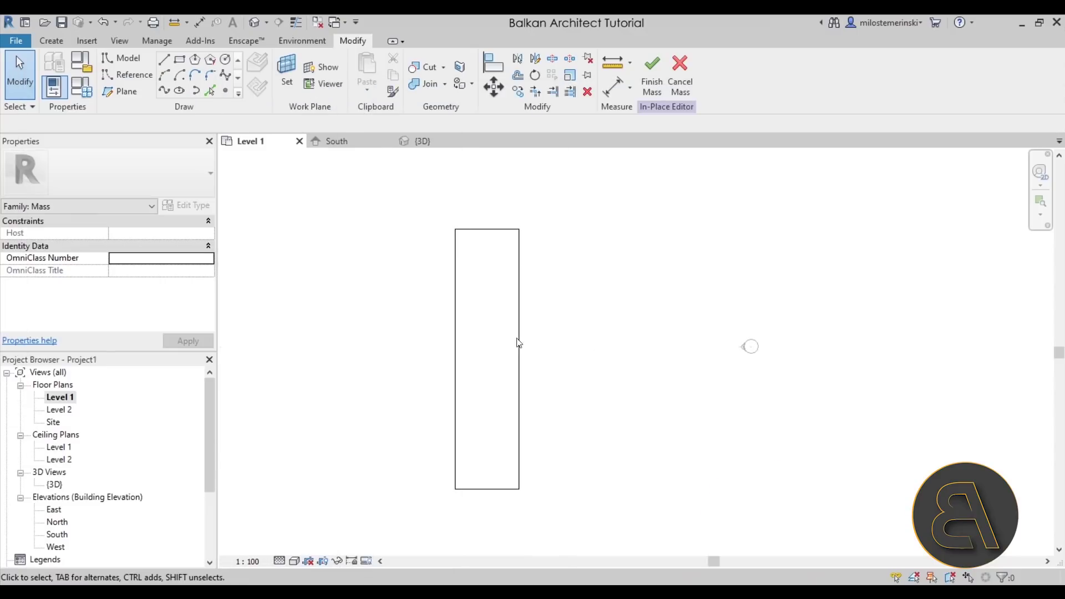
left_click(164, 77)
scroll(483, 239, "up", 3)
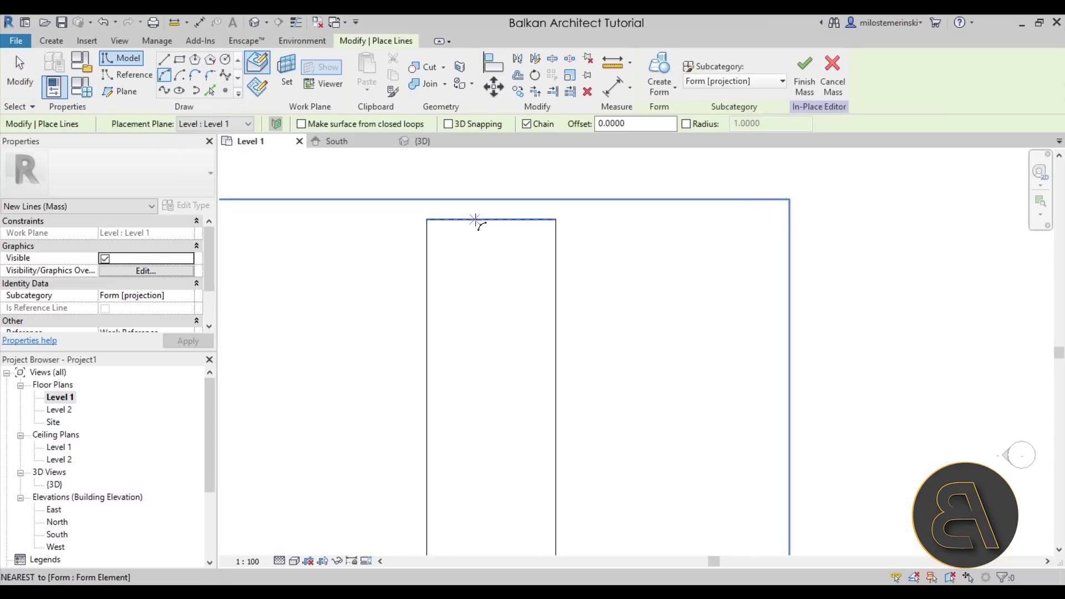
scroll(475, 292, "down", 3)
key("Escape")
key("Escape")
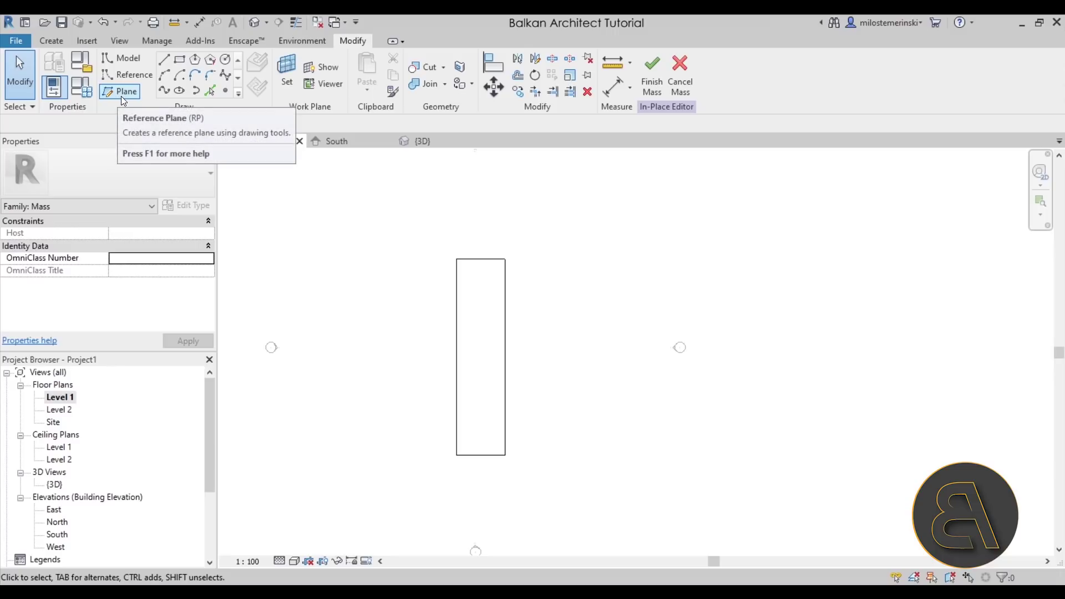
- Draw a vertical reference plane through the midpoint of the form's short edges, extending it beyond both ends
left_click(121, 95)
left_click(480, 259)
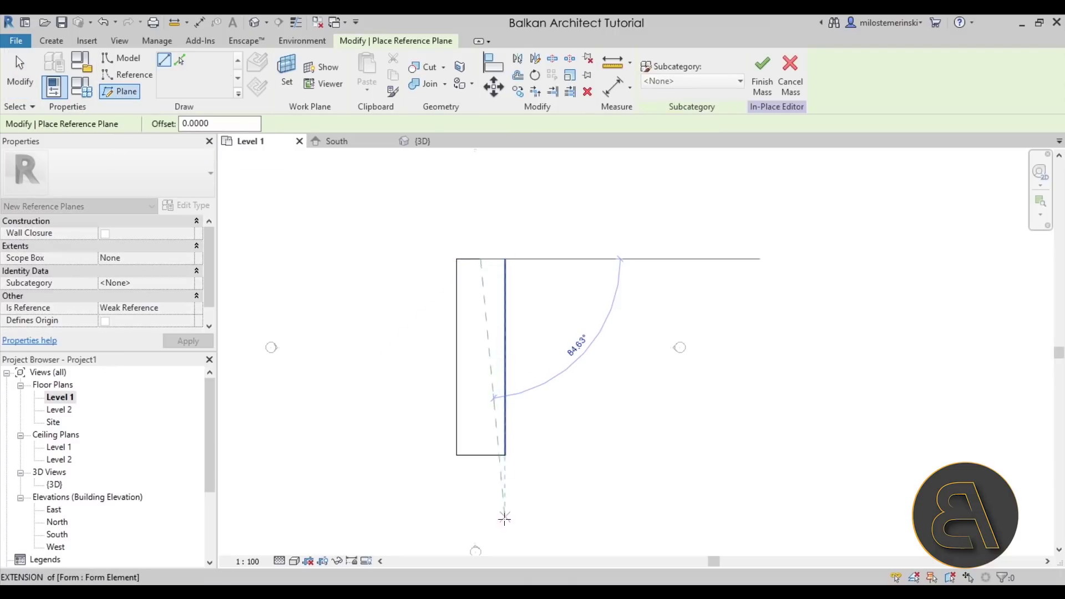
left_click(481, 533)
key("Escape")
left_click_drag(481, 258, 477, 161)
left_click(490, 332)
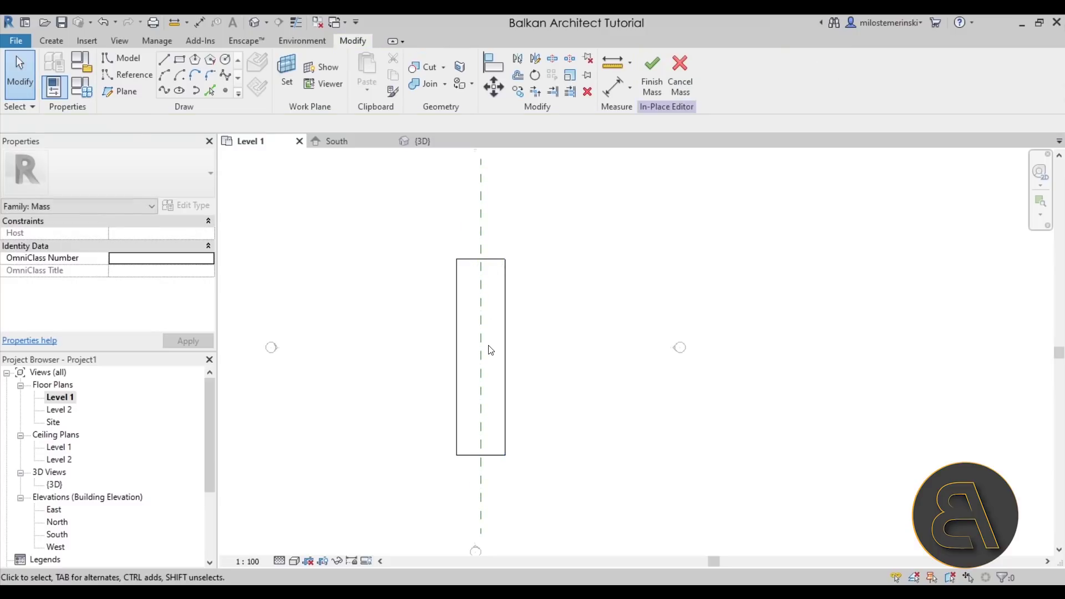
left_click(477, 359)
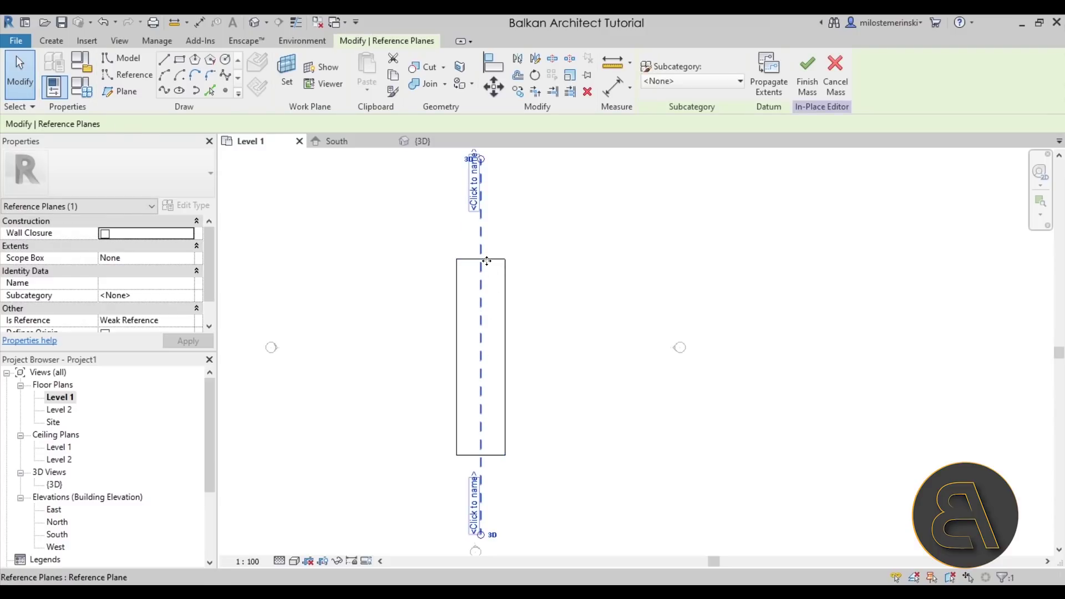
left_click(475, 293)
scroll(473, 288, "up", 2)
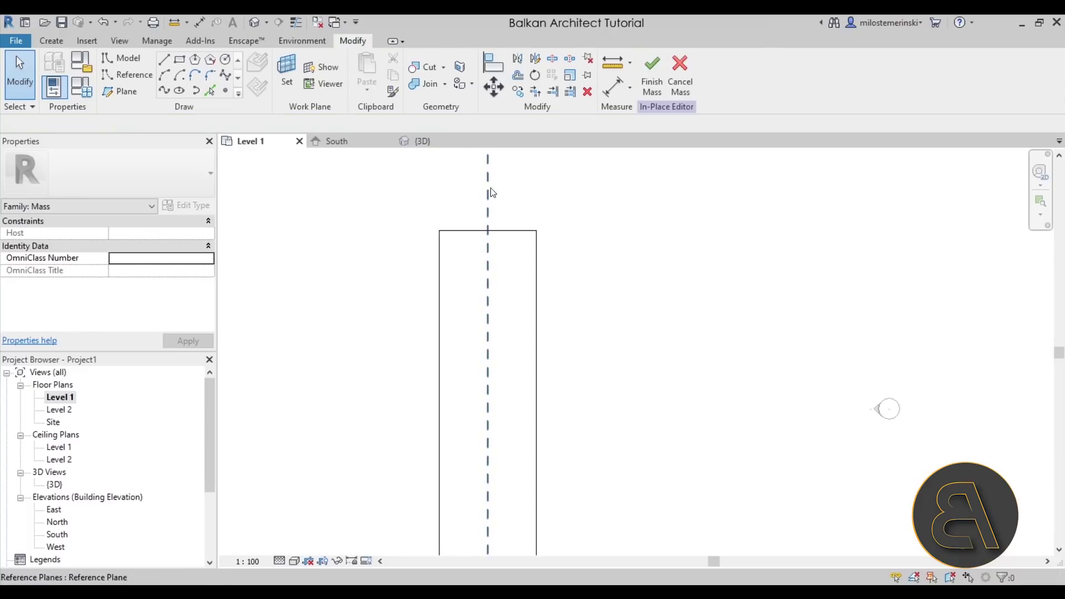
scroll(490, 198, "down", 2)
- Draw a shallow start-end-radius arc of about 11° along the form's left half, starting 1.7 from the central plane and spanning both short edges
left_click(166, 77)
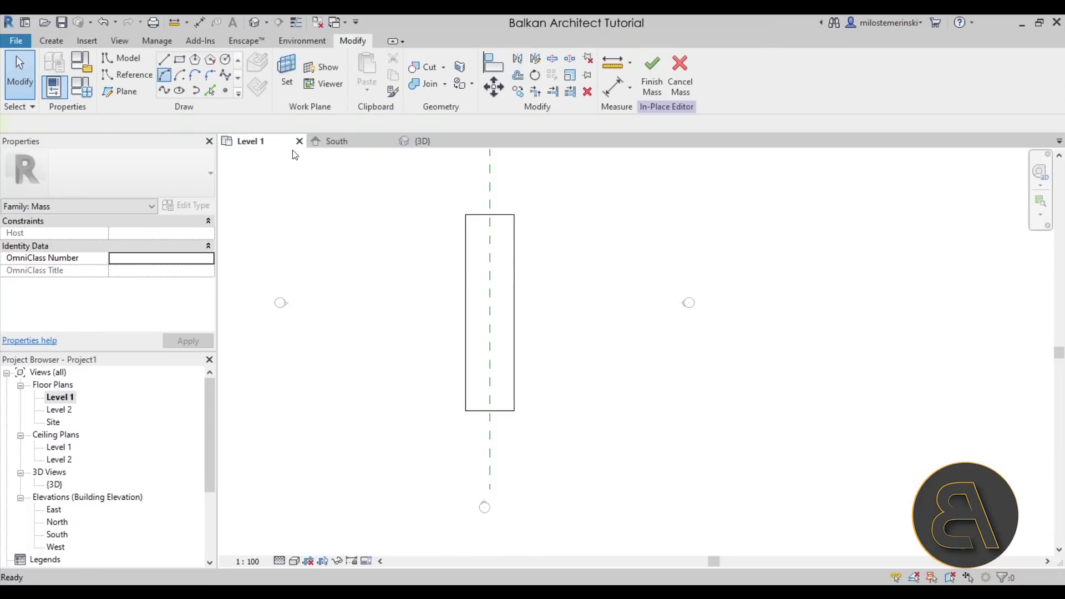
scroll(502, 249, "up", 3)
scroll(447, 181, "up", 2)
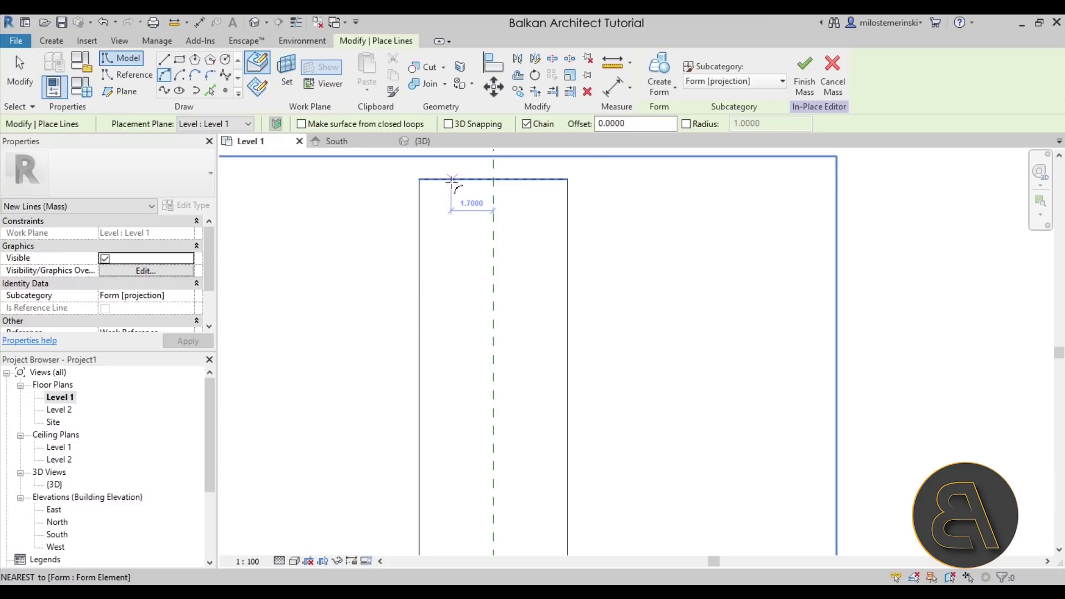
left_click(452, 181)
scroll(454, 377, "down", 3)
middle_click_drag(458, 499, 468, 309)
left_click(468, 361)
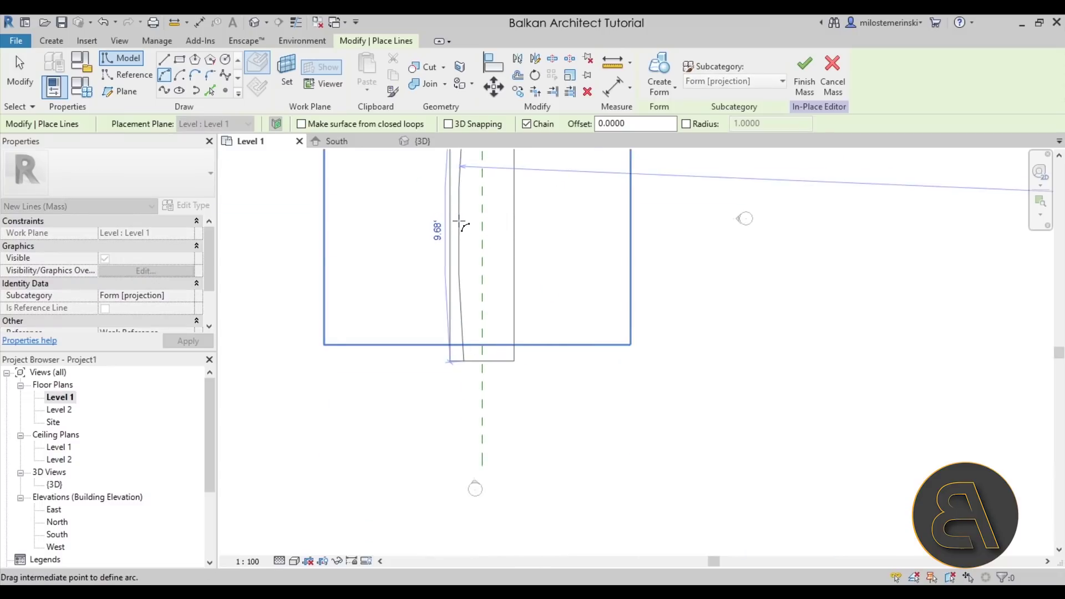
middle_click_drag(463, 222, 447, 378)
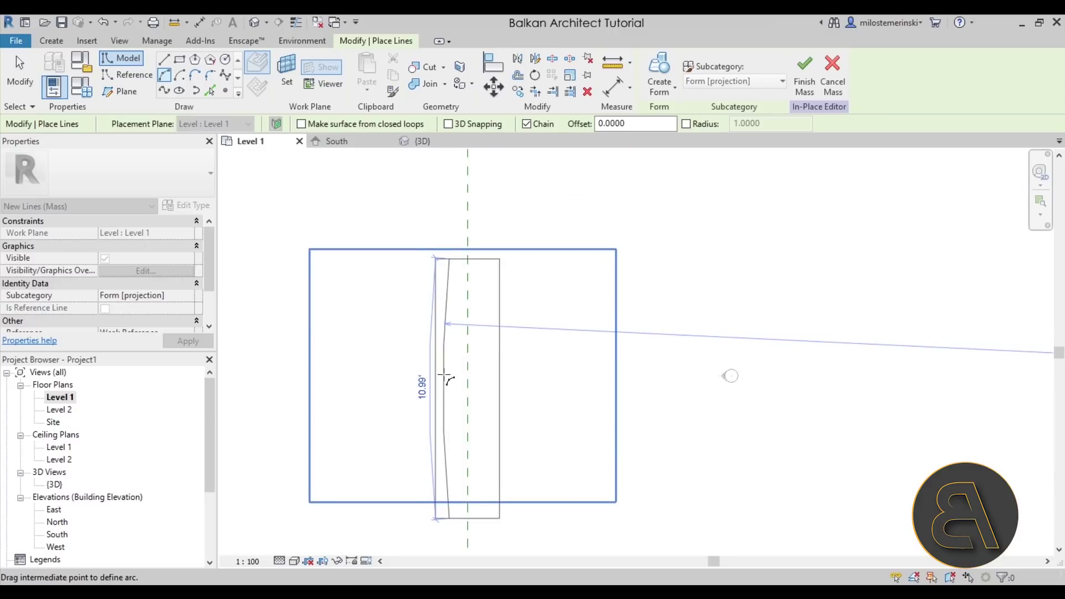
key("Escape")
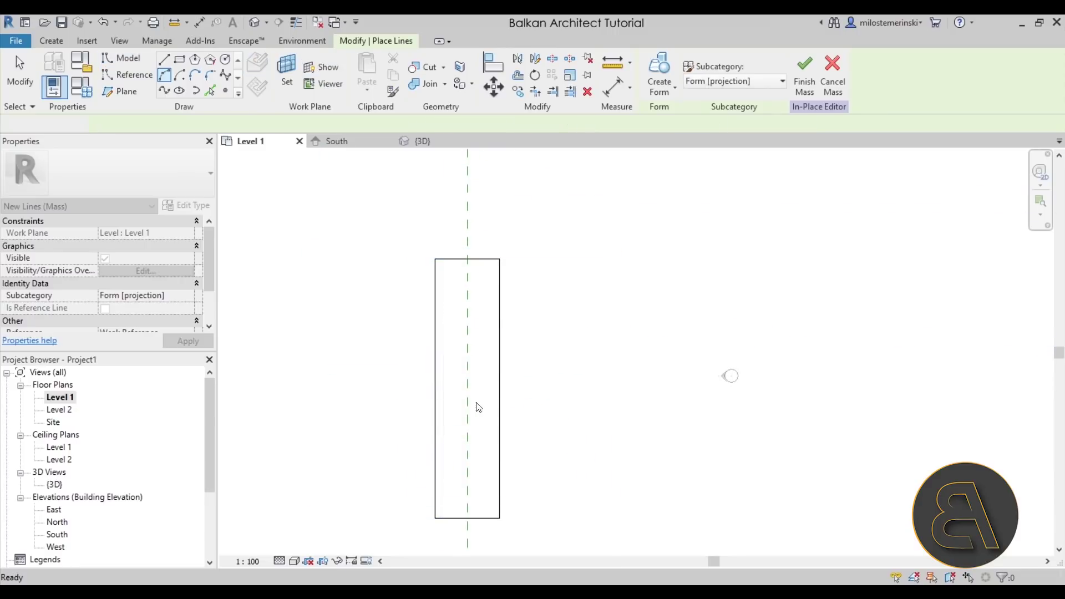
key("Escape")
middle_click_drag(367, 481, 368, 467)
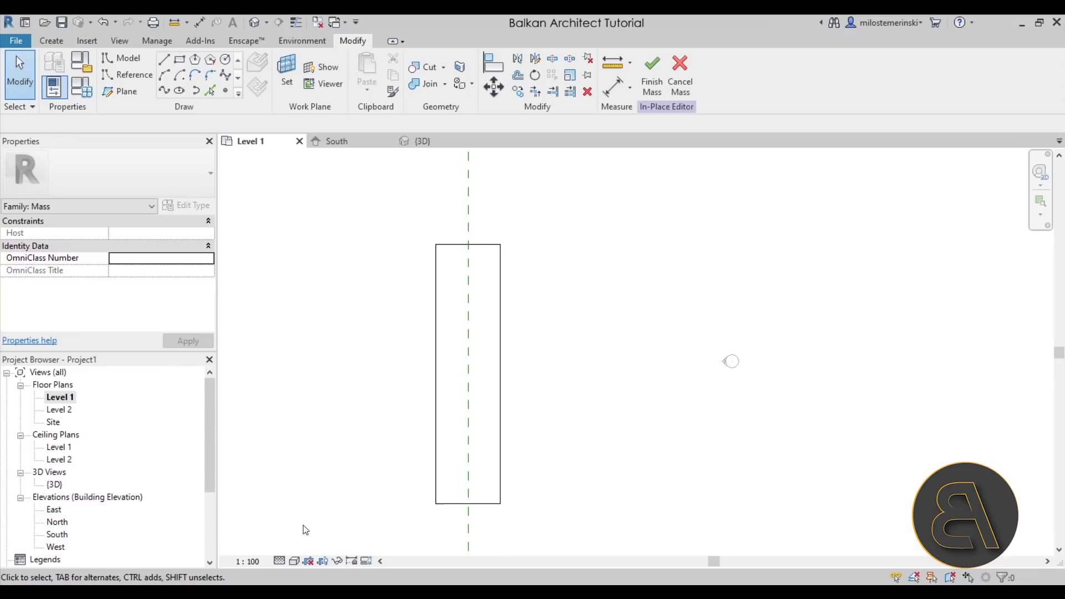
- Display the Level 1 plan in Wireframe and mirror the curved profile arc across the central reference plane
left_click(293, 561)
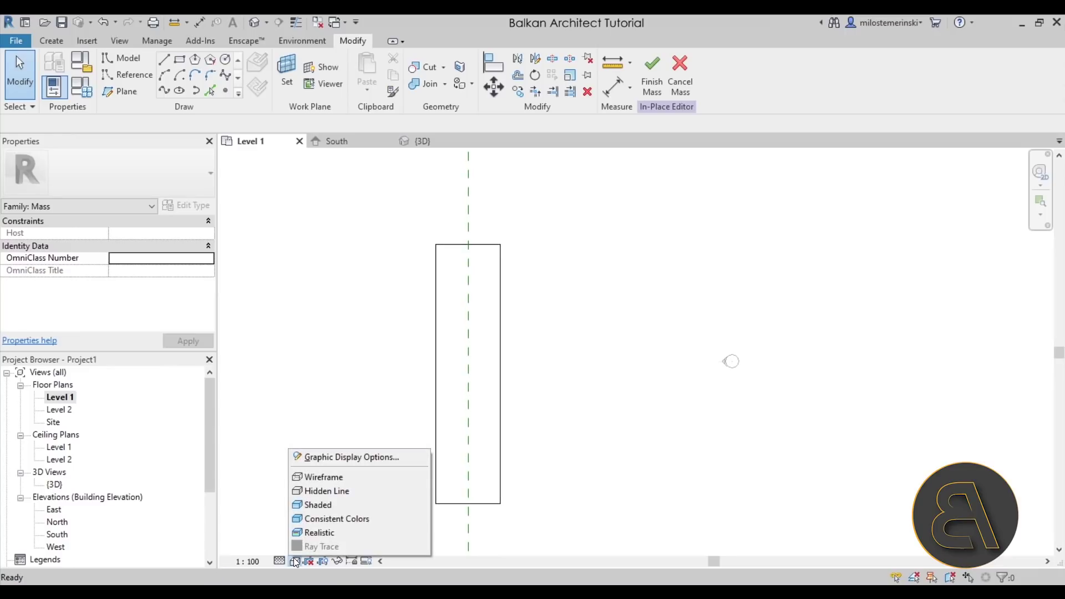
left_click(313, 480)
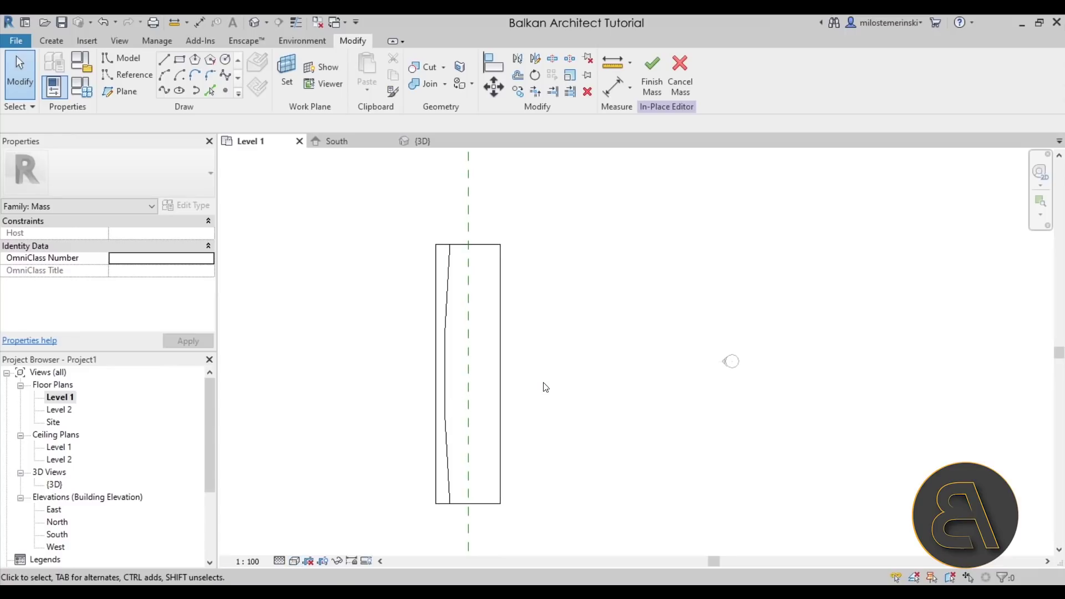
left_click(447, 361)
scroll(449, 369, "up", 2)
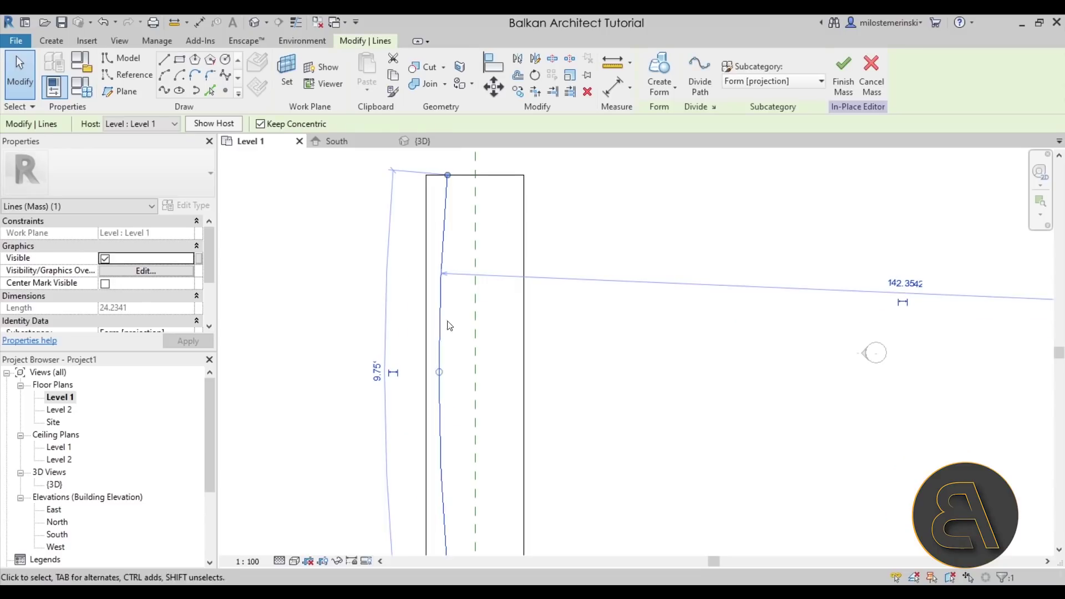
scroll(395, 355, "down", 1)
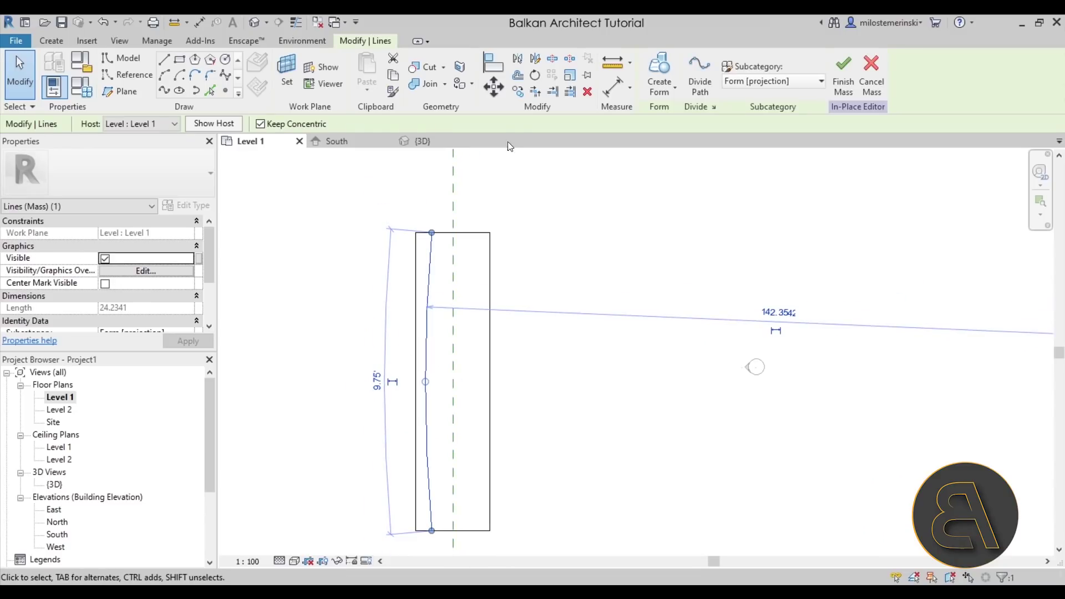
left_click(517, 60)
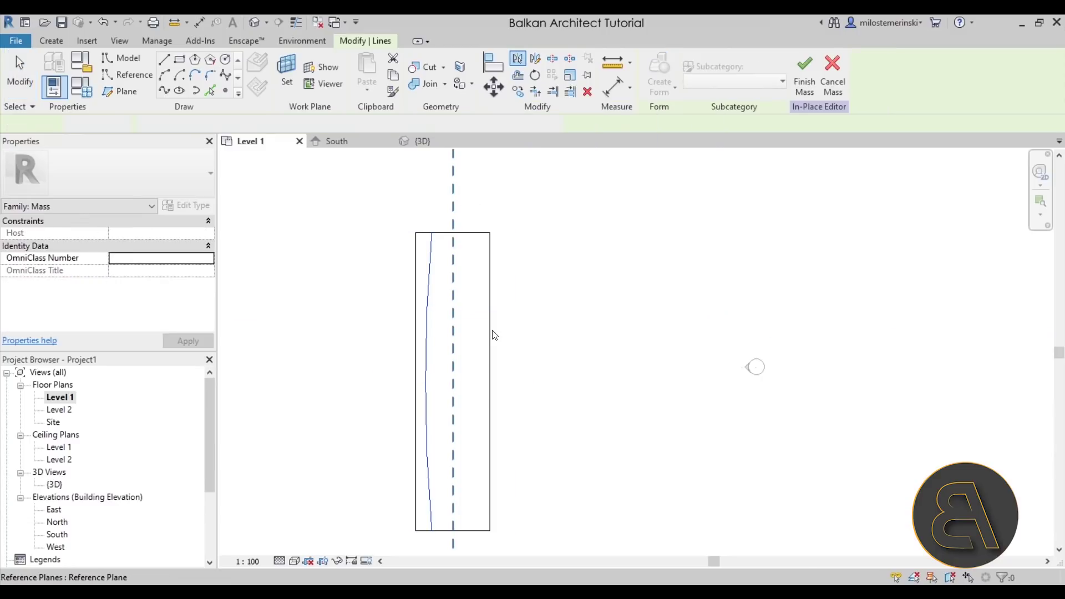
left_click(456, 330)
left_click(532, 363)
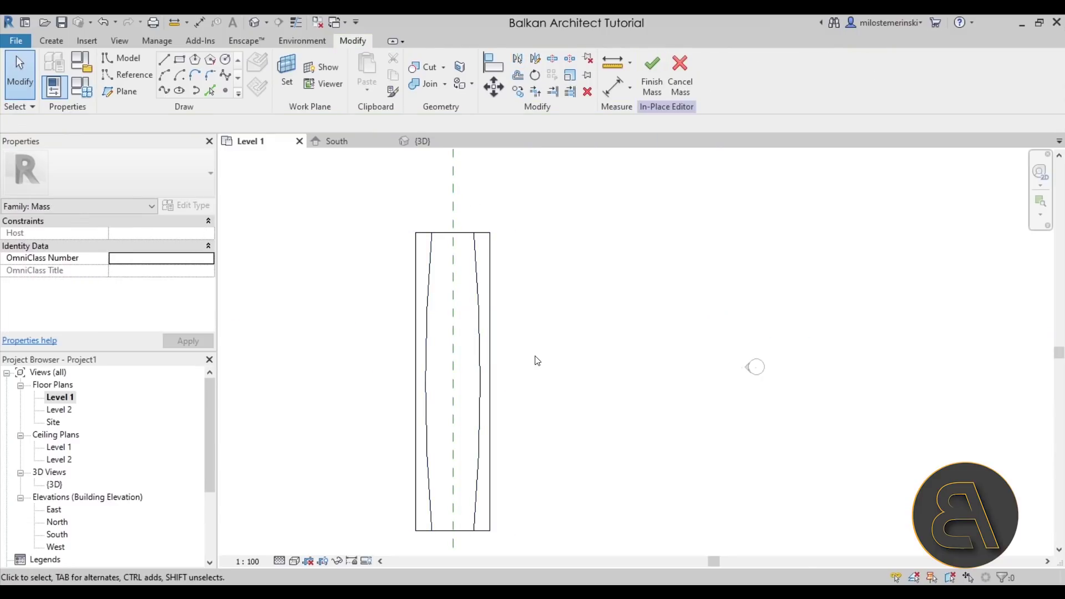
- Open the Site plan and set the placement plane for a start-end-radius model arc to Reference Plane : Middle
left_click(62, 423)
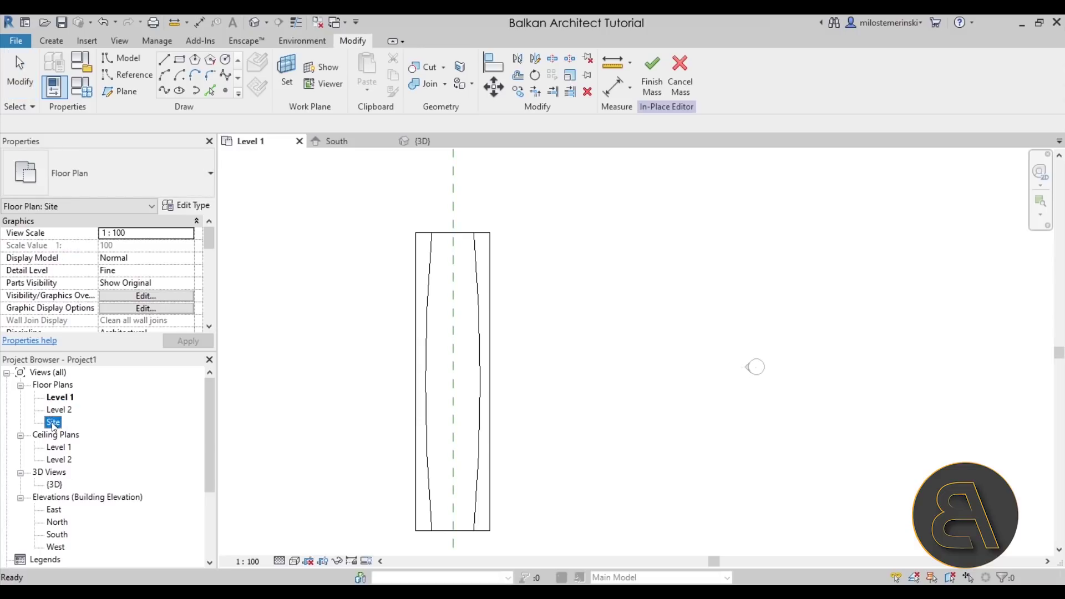
double_click(54, 424)
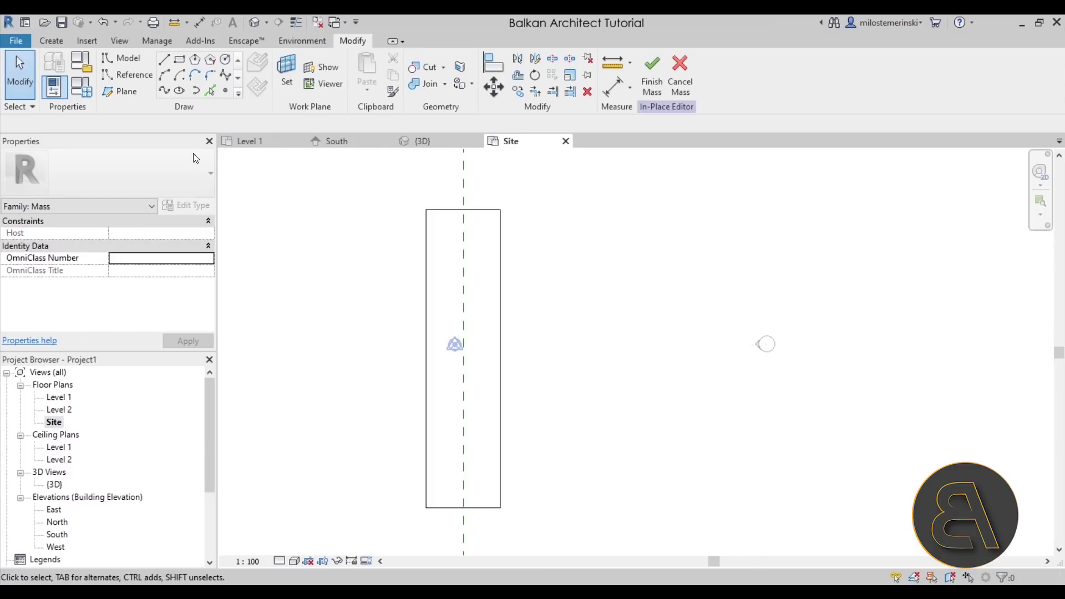
left_click(128, 57)
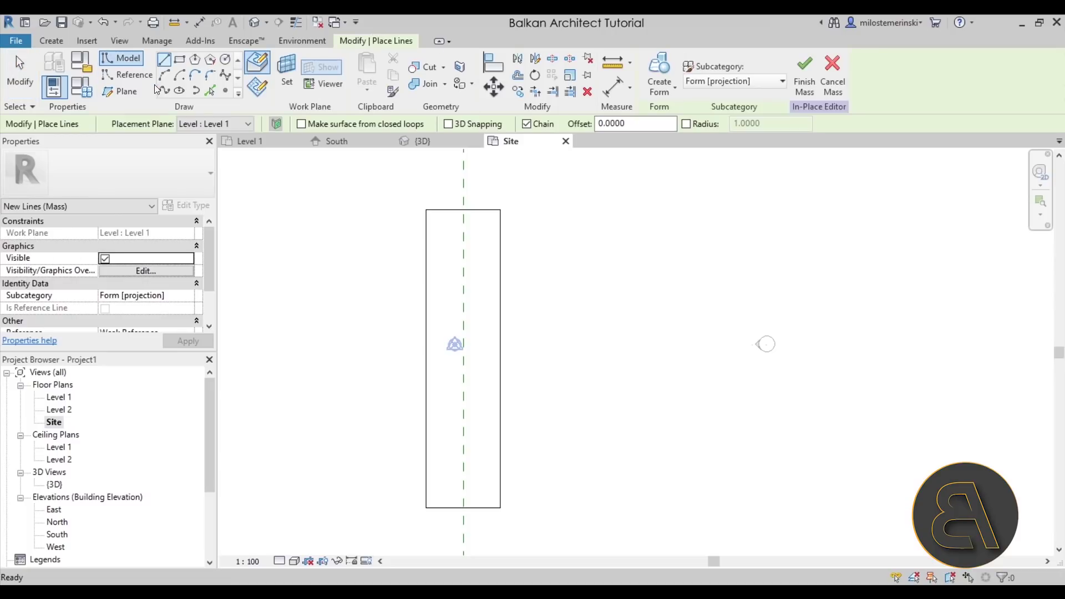
left_click(634, 489)
left_click(281, 198)
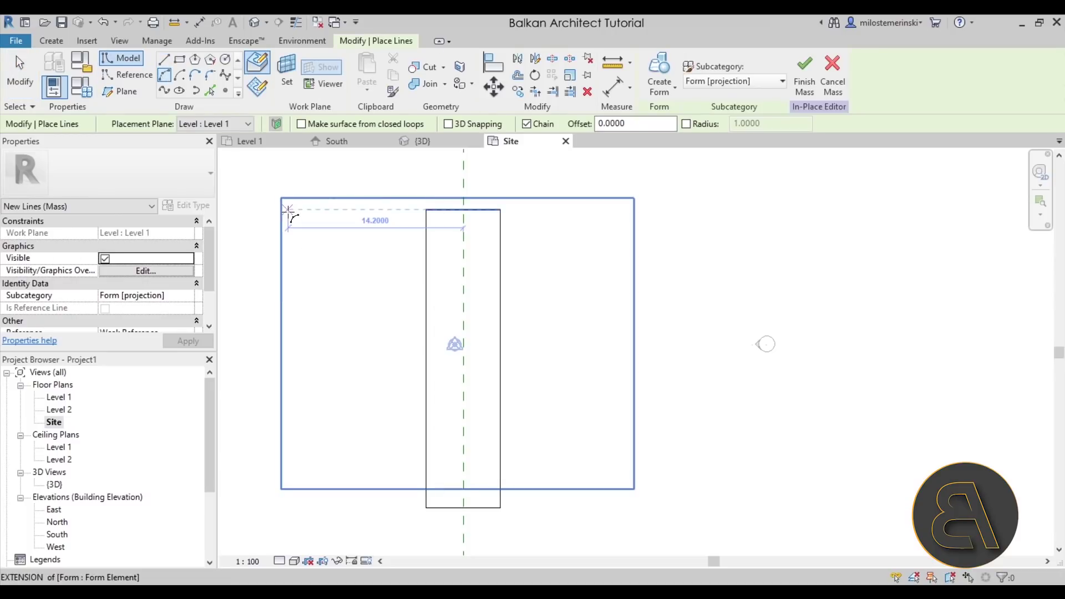
left_click(258, 87)
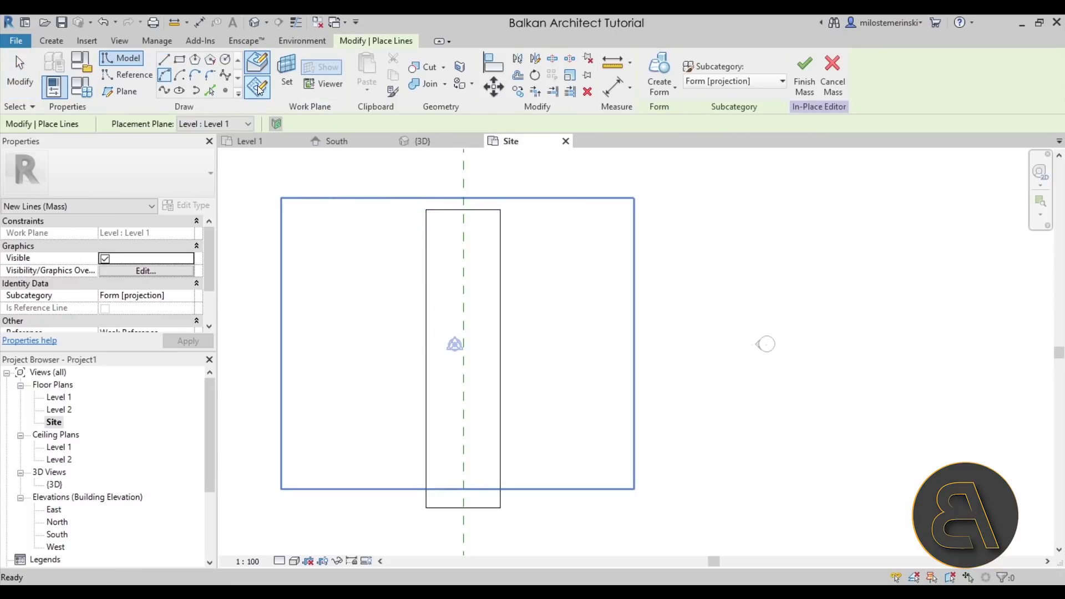
left_click(238, 123)
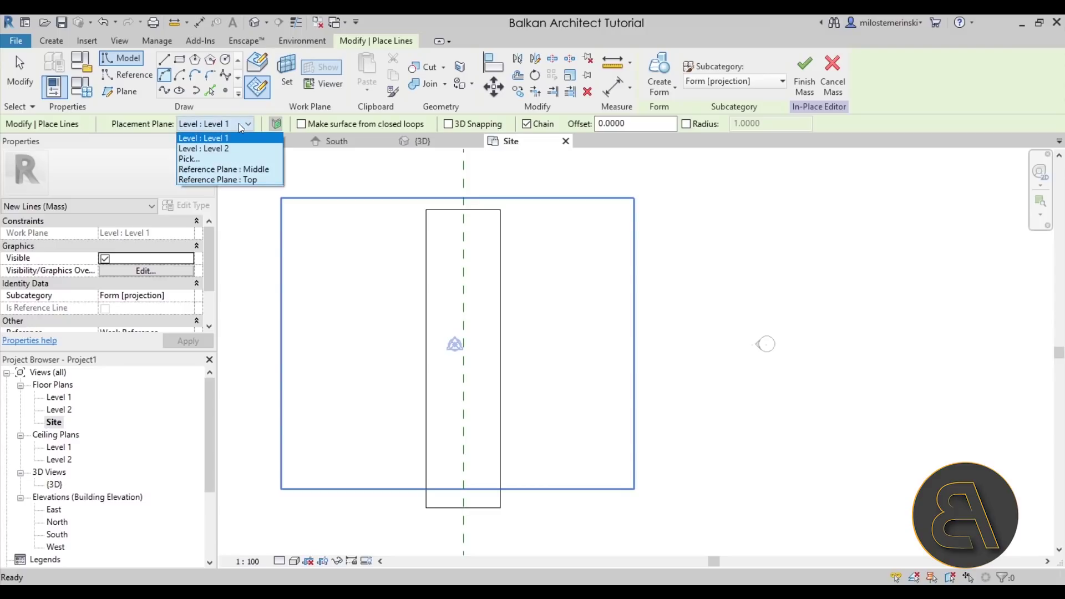
left_click(249, 171)
key("Escape")
left_click(296, 562)
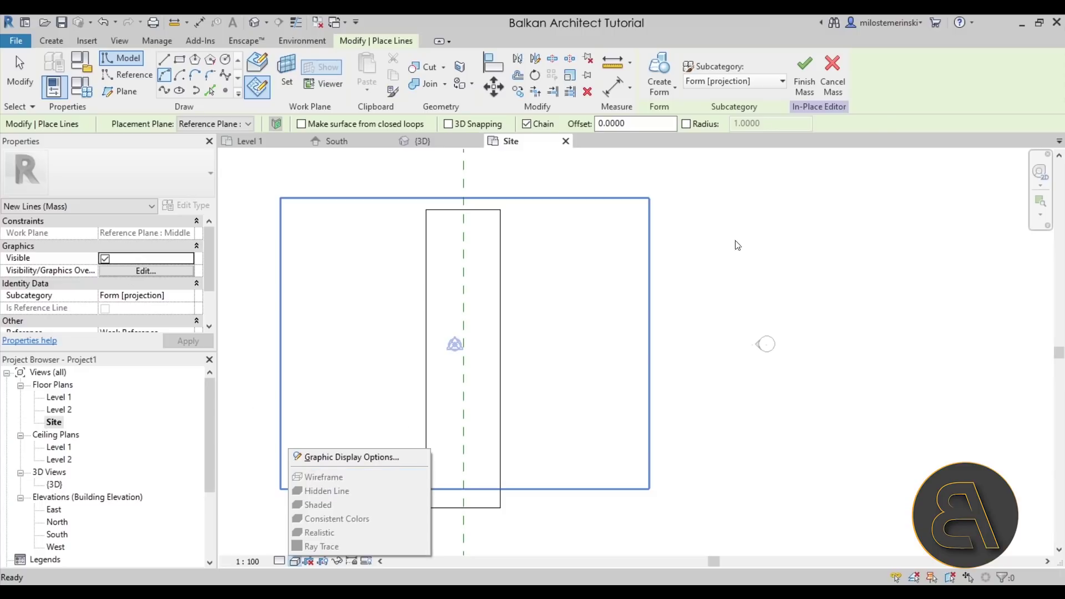
- Finish the mass and set the Site plan's view template to <None>
left_click(800, 92)
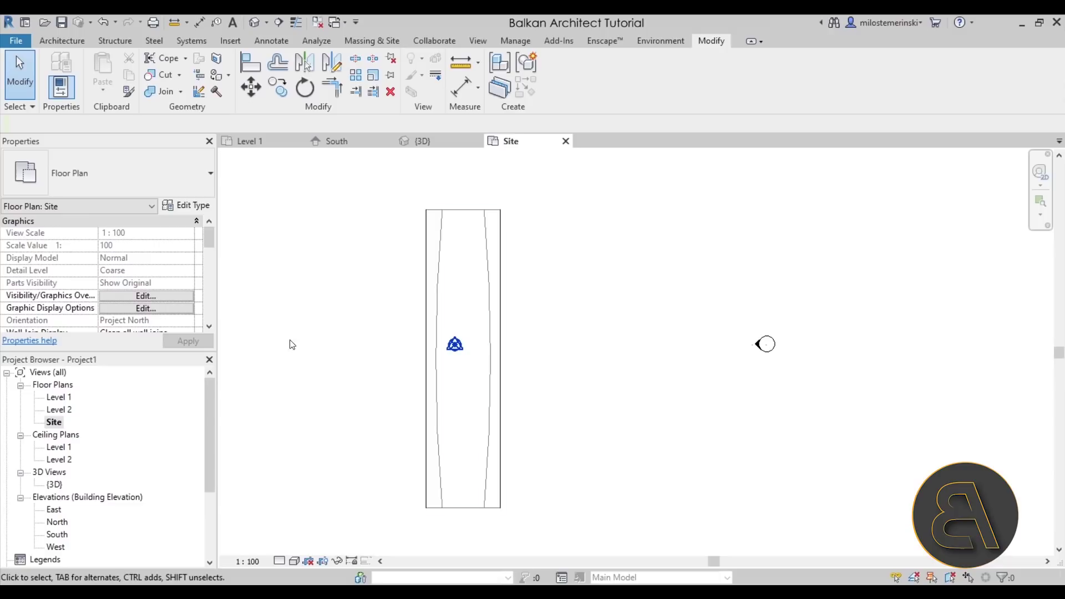
scroll(136, 305, "down", 10)
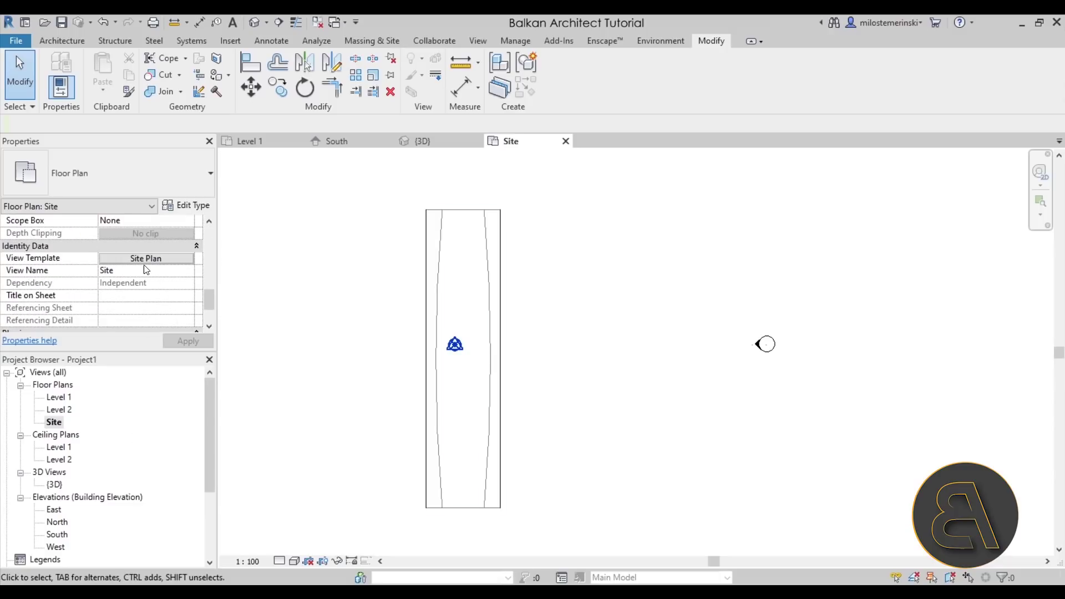
left_click(113, 259)
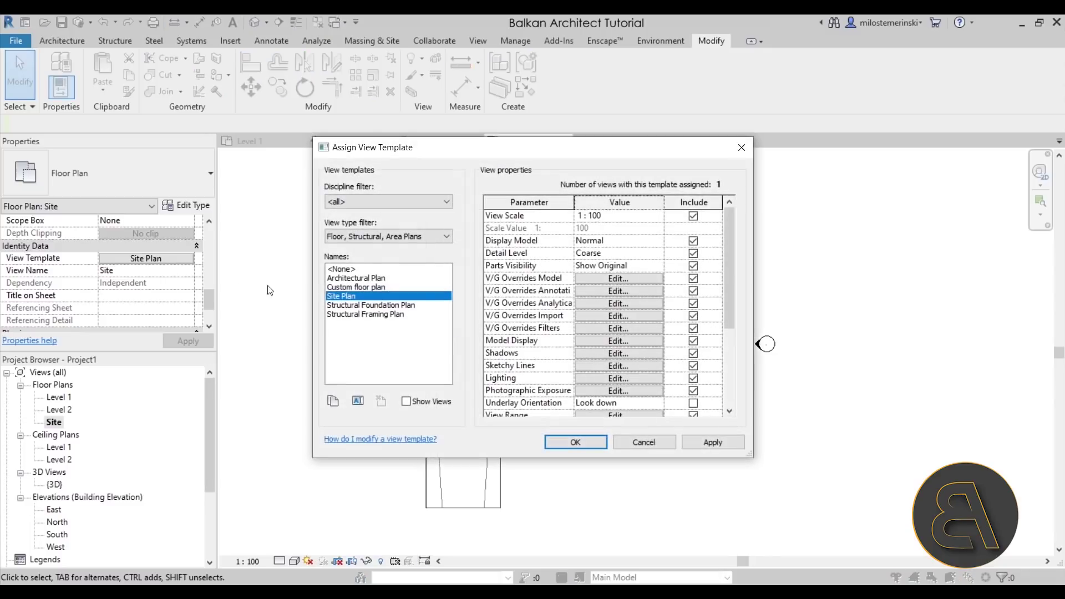
left_click(351, 269)
left_click(716, 444)
left_click(568, 443)
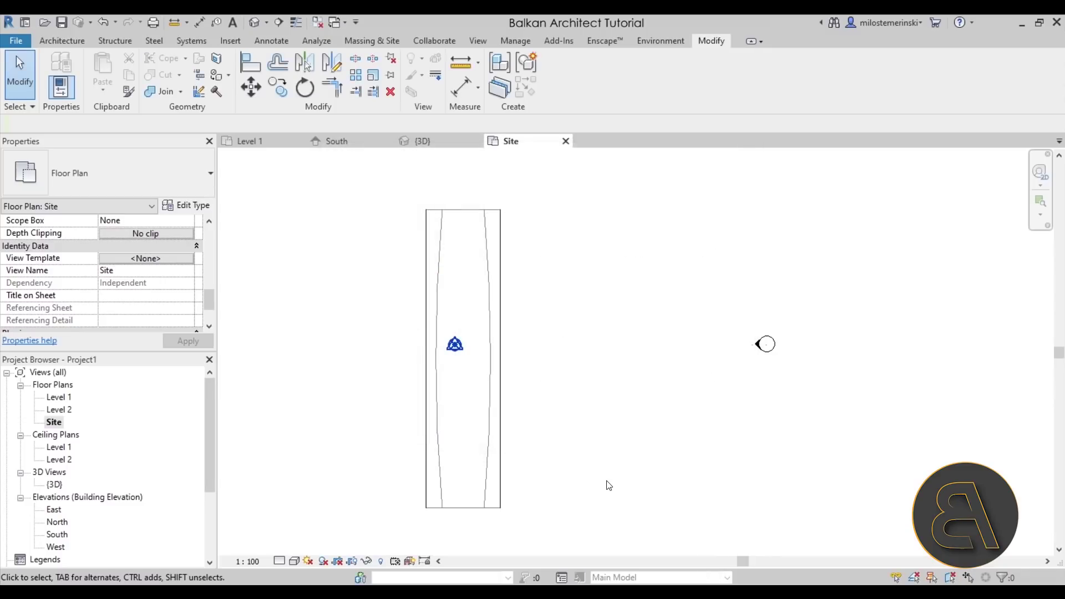
- Reopen the mass for in-place editing and set the Site plan's visual style to Wireframe
left_click(442, 416)
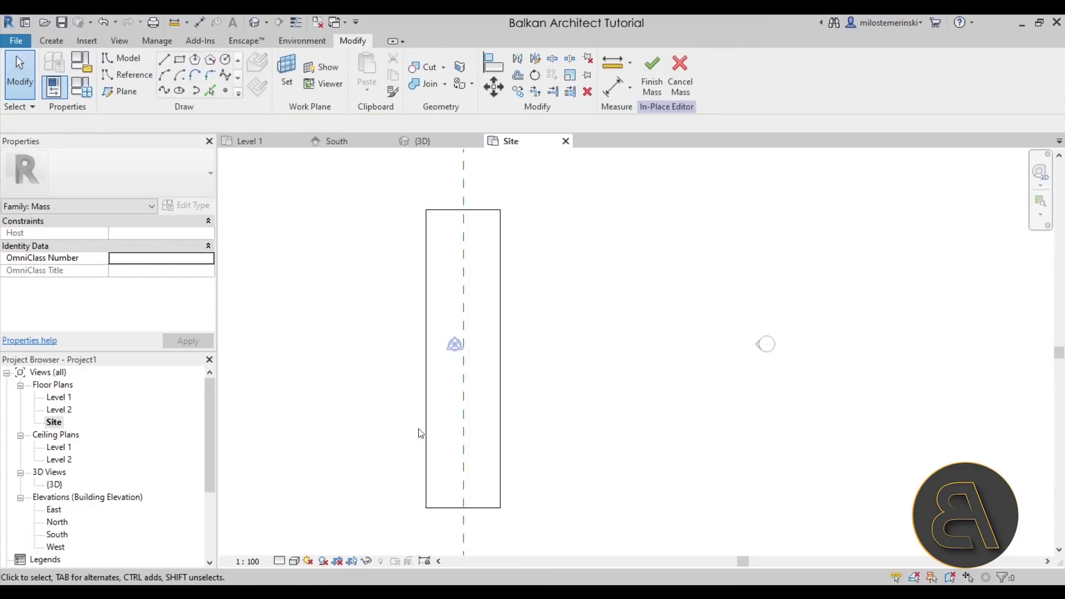
left_click(294, 561)
left_click(305, 477)
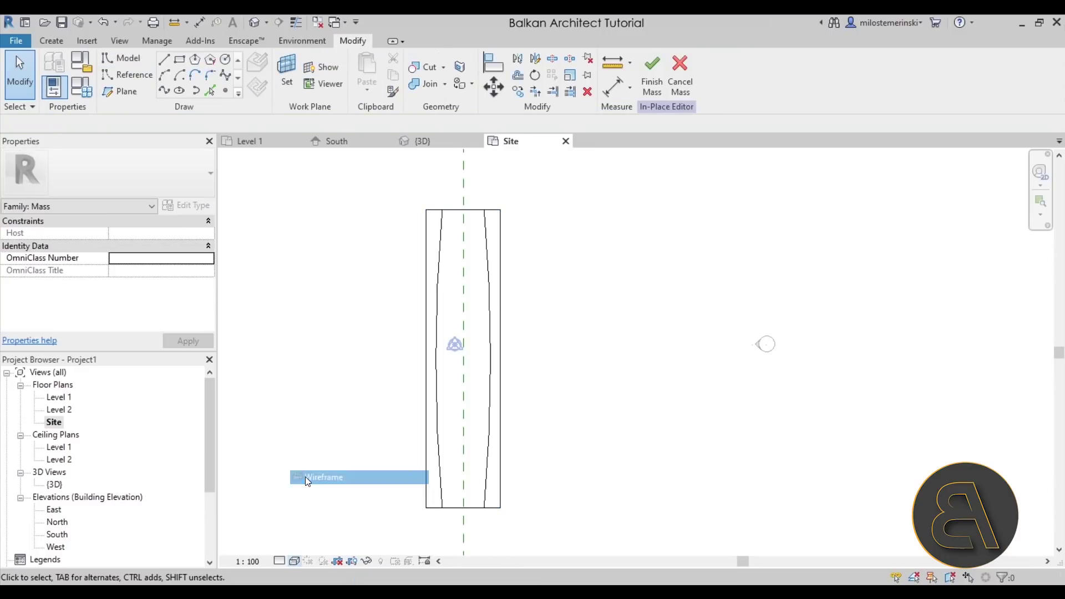
- Draw a start-end-radius arc of about 10.1° on Reference Plane : Middle, inside the left Level 1 arc and spanning both short edges
left_click(130, 61)
left_click(162, 77)
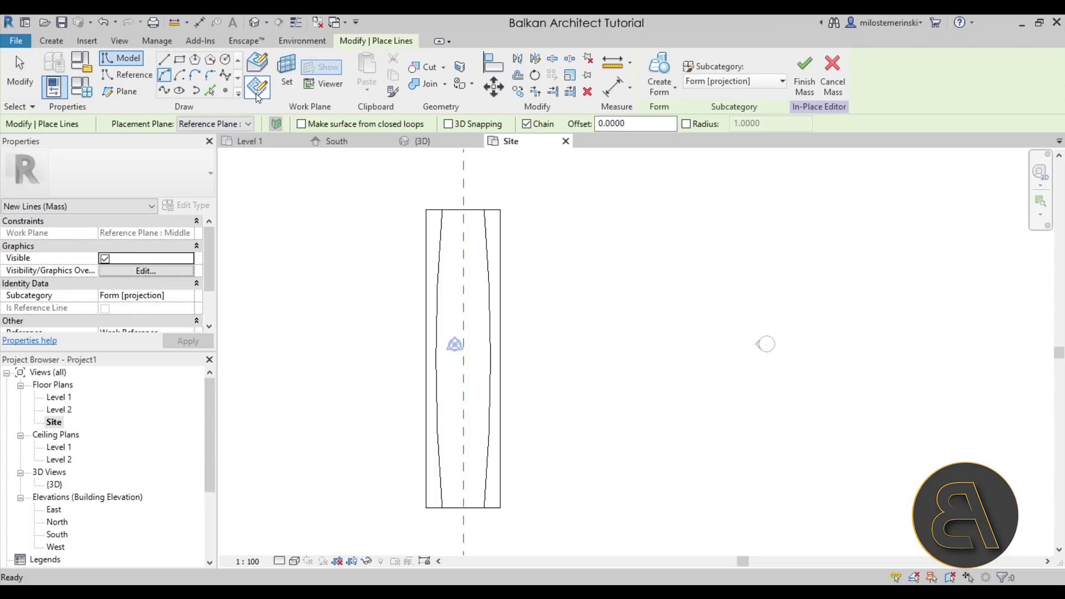
left_click(221, 124)
left_click(242, 168)
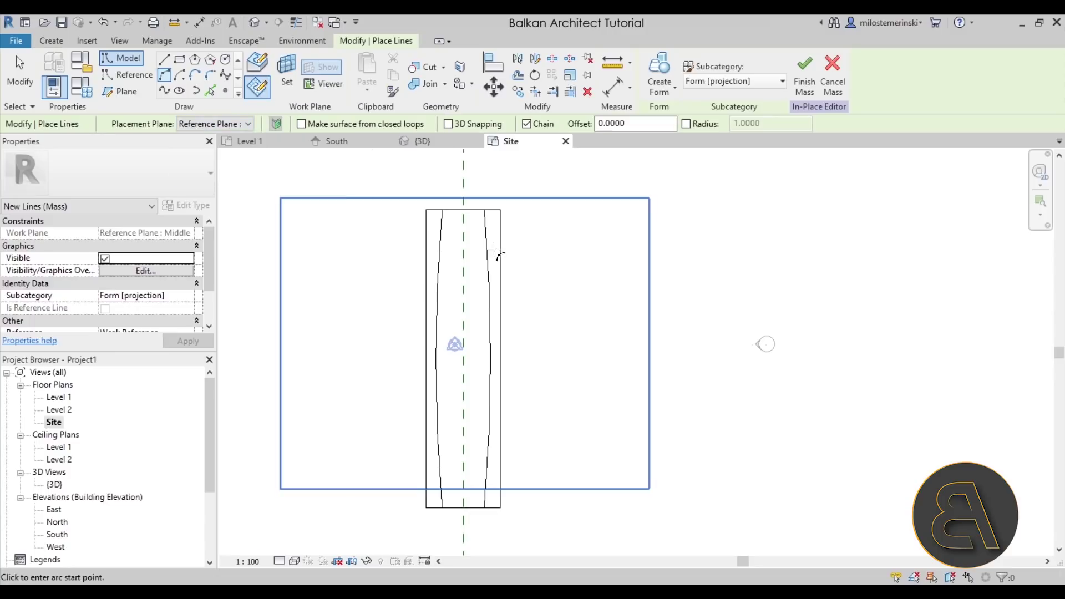
scroll(462, 216, "up", 3)
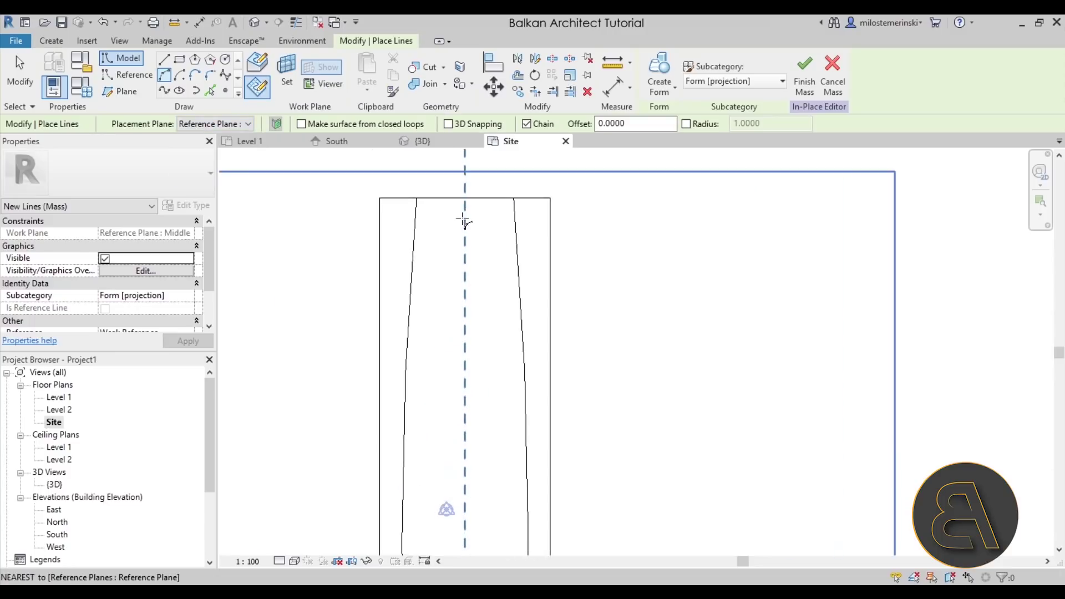
left_click(432, 198)
scroll(445, 364, "down", 5)
middle_click_drag(444, 366, 458, 174)
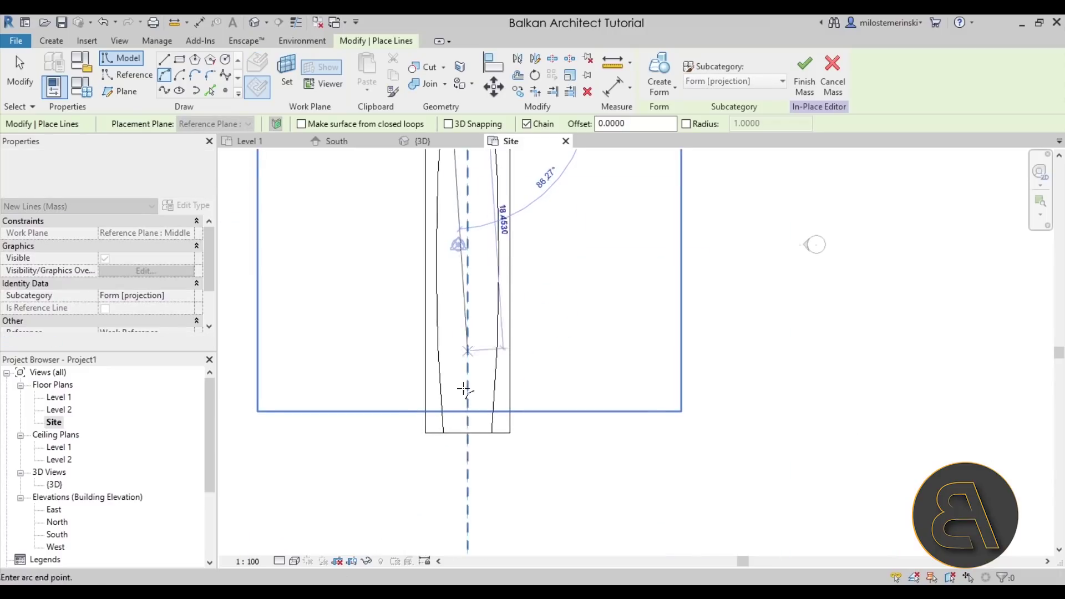
left_click(451, 435)
left_click(451, 440)
scroll(447, 243, "up", 5)
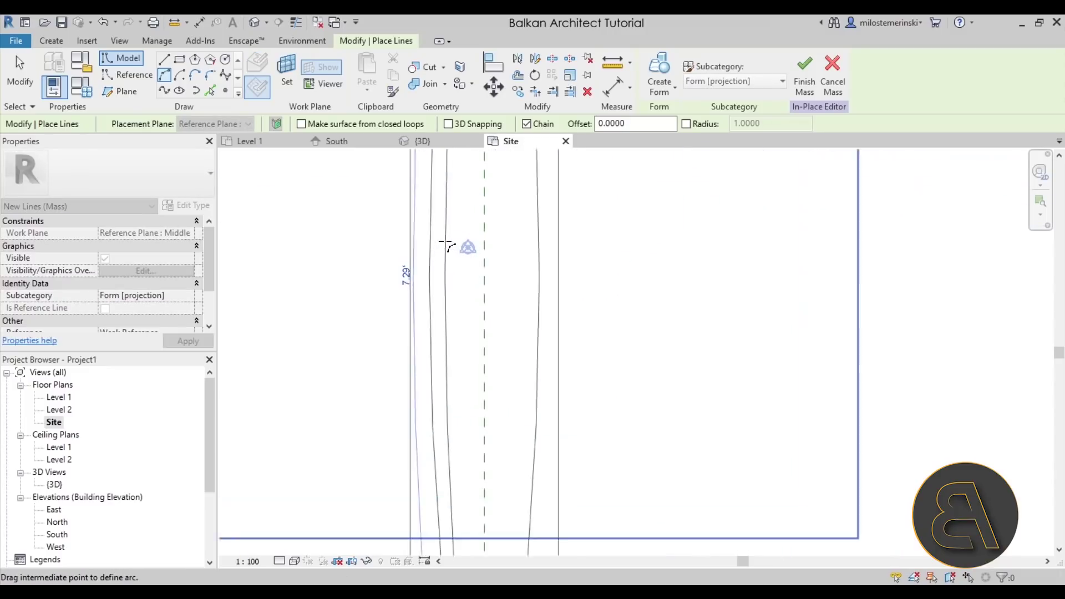
scroll(442, 246, "down", 5)
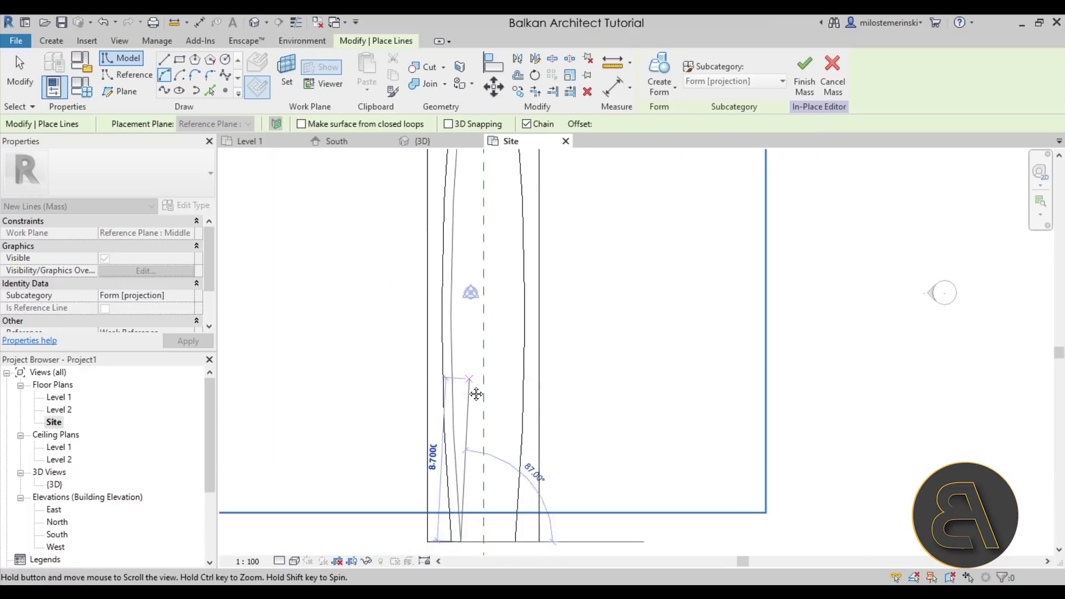
left_click(440, 410)
key("Escape")
key("Escape")
- Mirror the middle-plane arc across the central reference plane
left_click(439, 403)
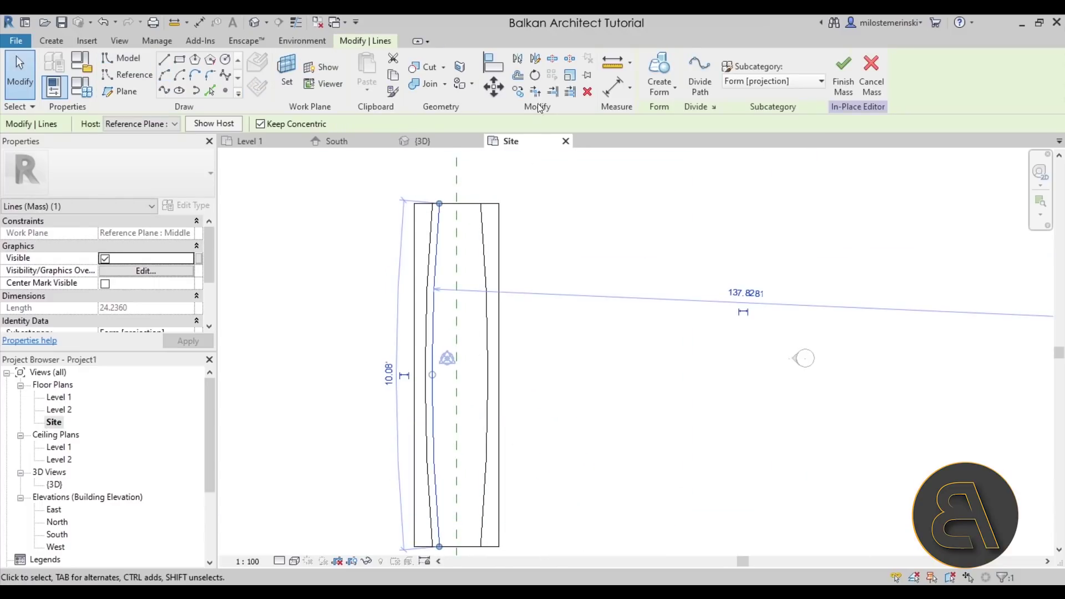
left_click(519, 60)
left_click(457, 251)
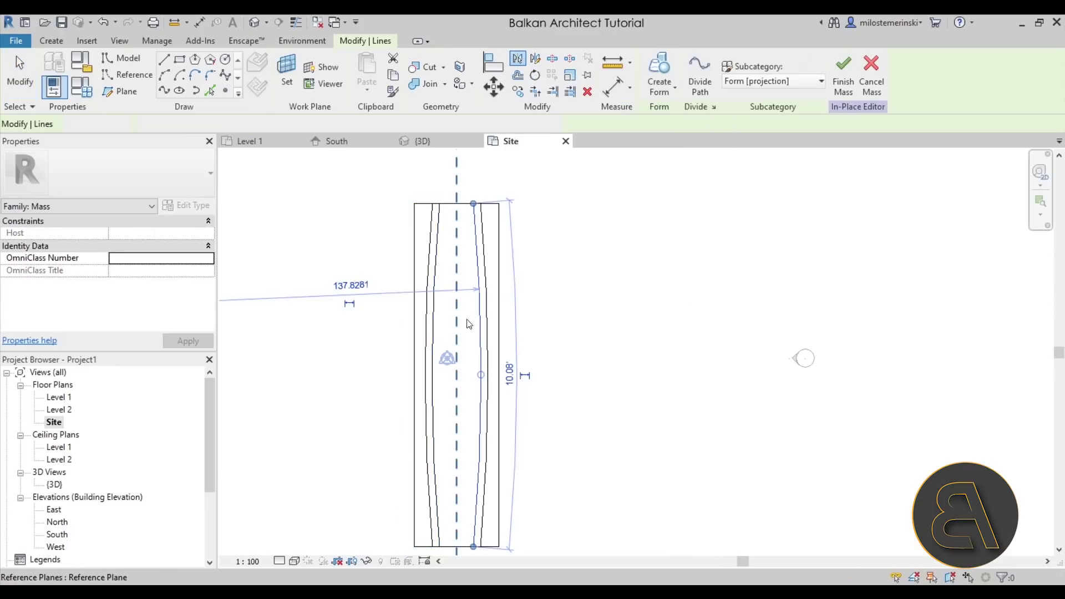
left_click(585, 423)
middle_click_drag(585, 422, 575, 416)
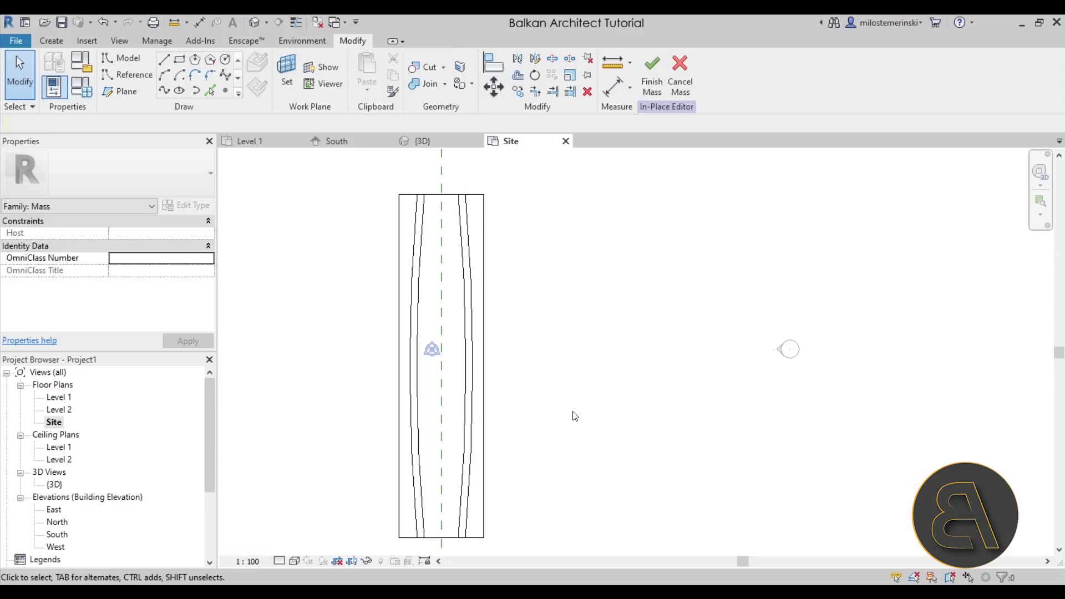
- Draw a start-end-radius arc of about 9.6° on Reference Plane : Top, starting 2.0 left of the central plane and spanning both short edges
left_click(165, 76)
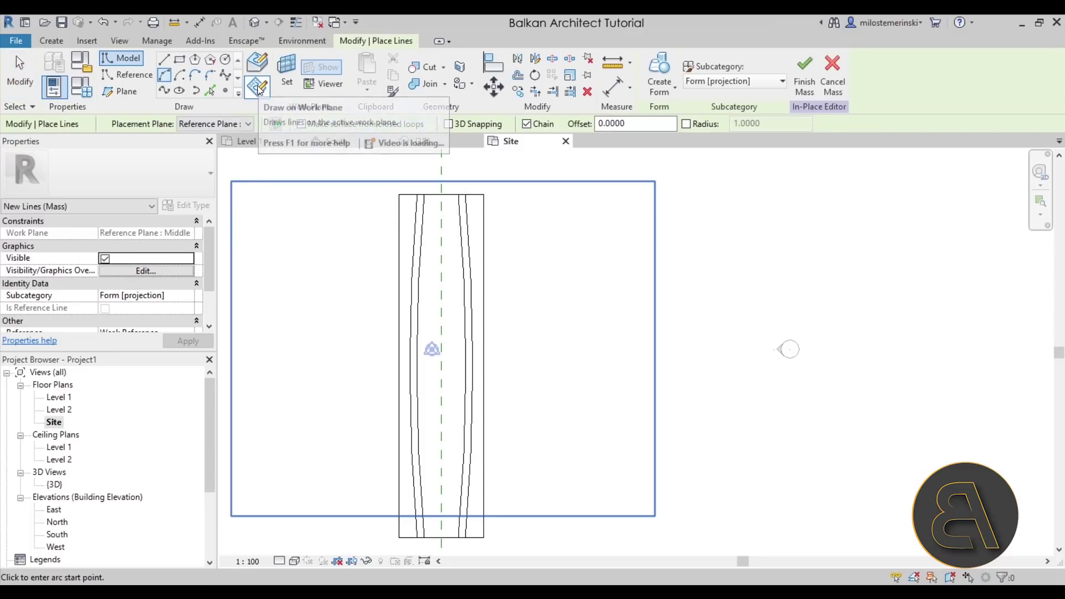
left_click(234, 125)
left_click(233, 179)
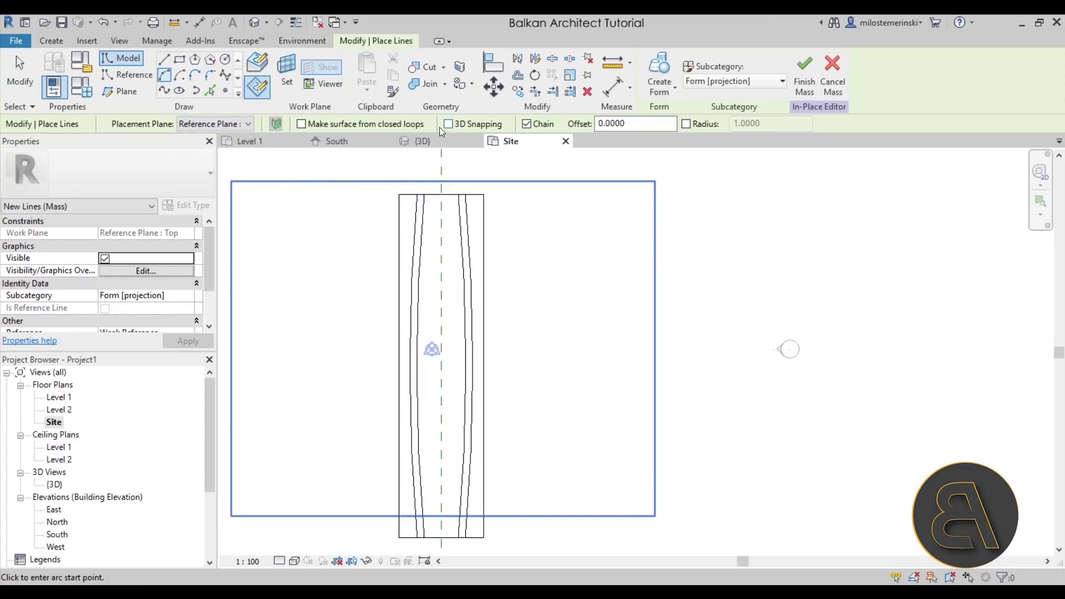
scroll(401, 197, "up", 5)
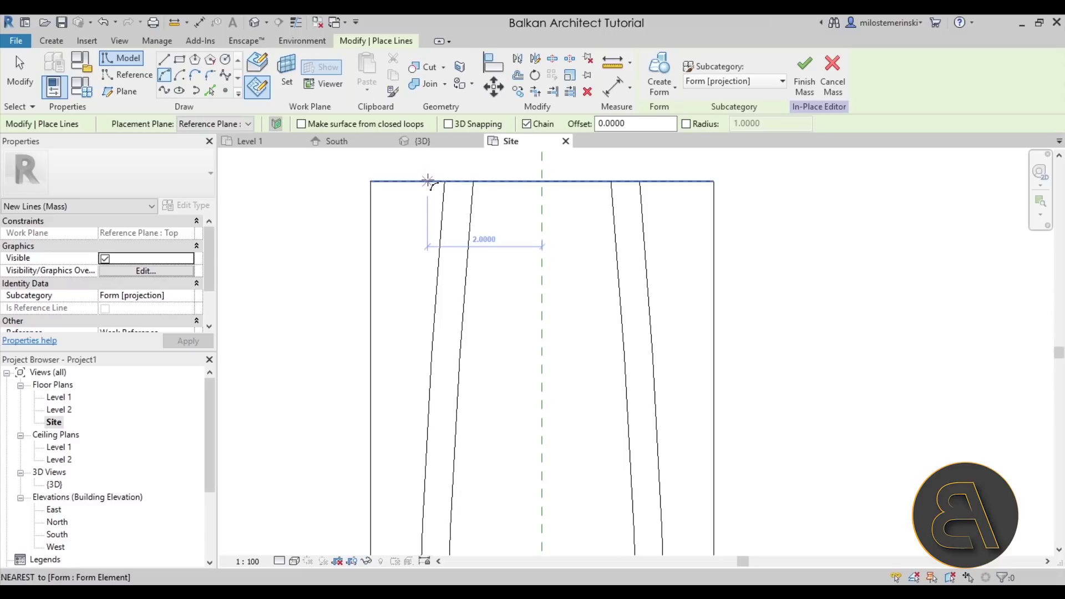
left_click(427, 181)
scroll(416, 370, "down", 5)
middle_click_drag(416, 460, 416, 262)
scroll(416, 266, "down", 3)
scroll(416, 493, "up", 4)
left_click(425, 515)
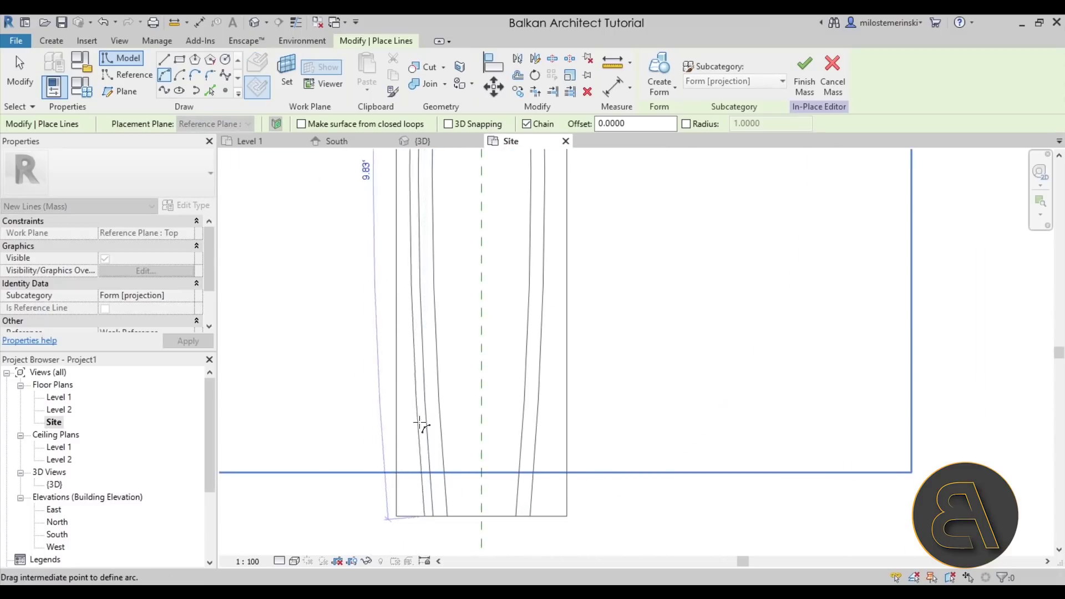
left_click(416, 382)
scroll(418, 388, "down", 3)
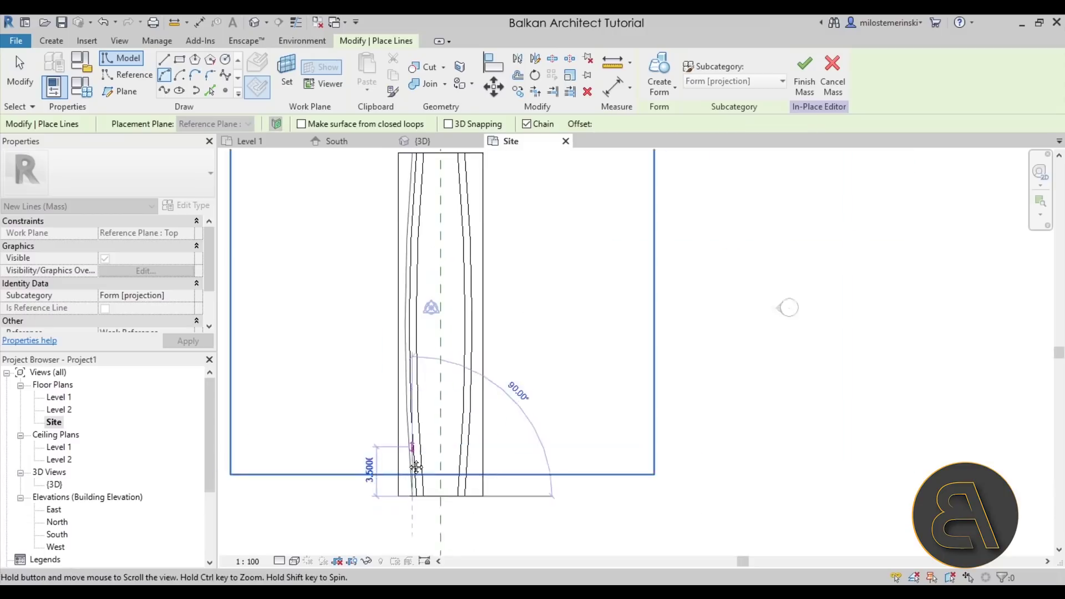
key("Escape")
key("Escape")
- Mirror the arc on Reference Plane : Top across the central reference plane
left_click(401, 294)
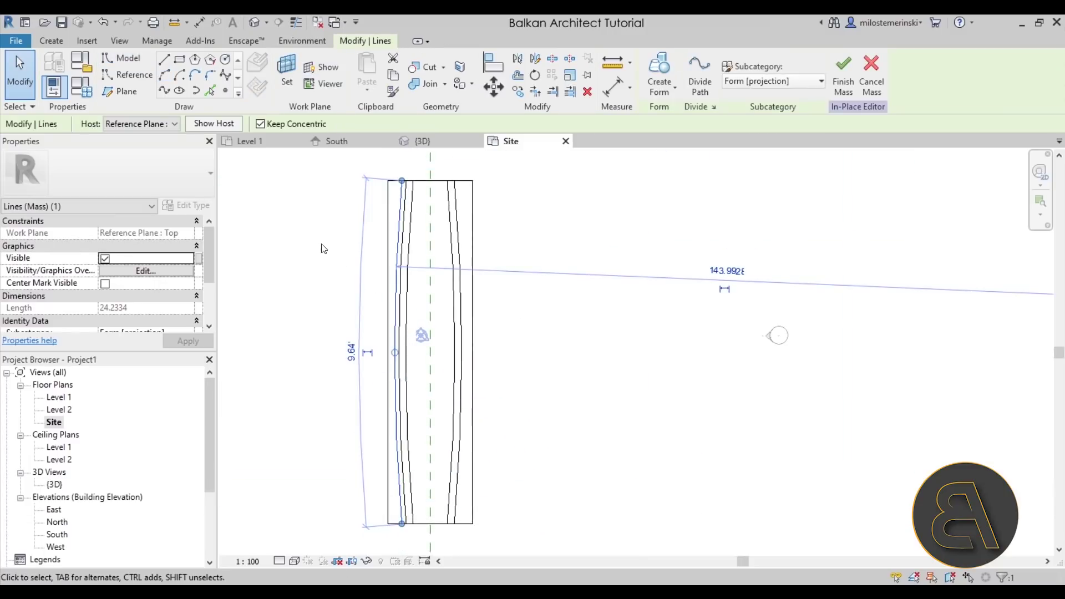
left_click(519, 60)
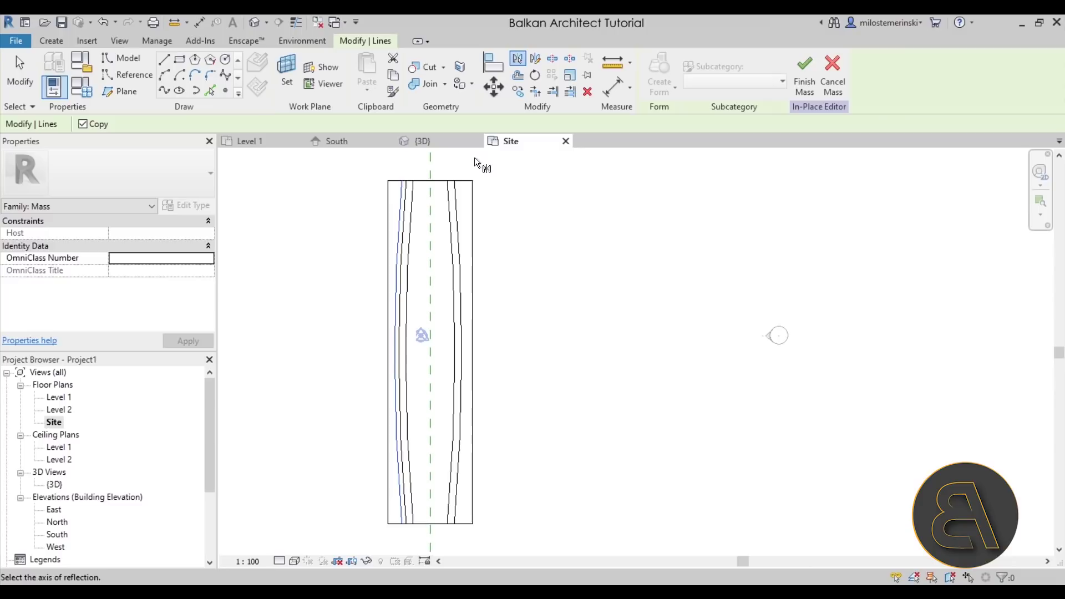
left_click(430, 210)
left_click(621, 370)
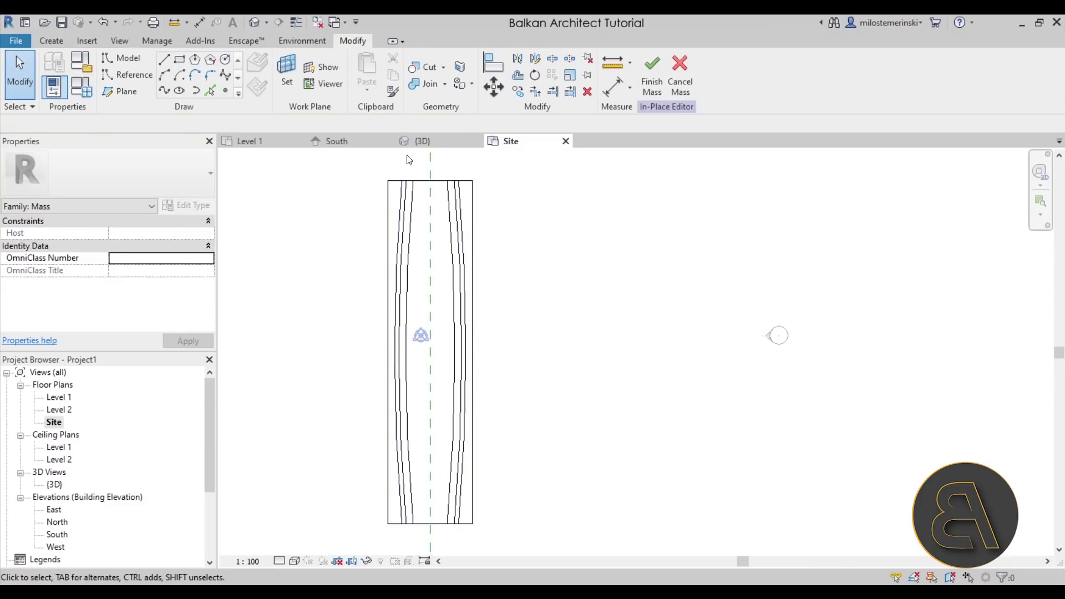
- Delete the rectangular solid form in the 3D view, keeping the arcs drawn on the three planes
left_click(419, 142)
middle_click_drag(544, 333, 543, 373, "shift")
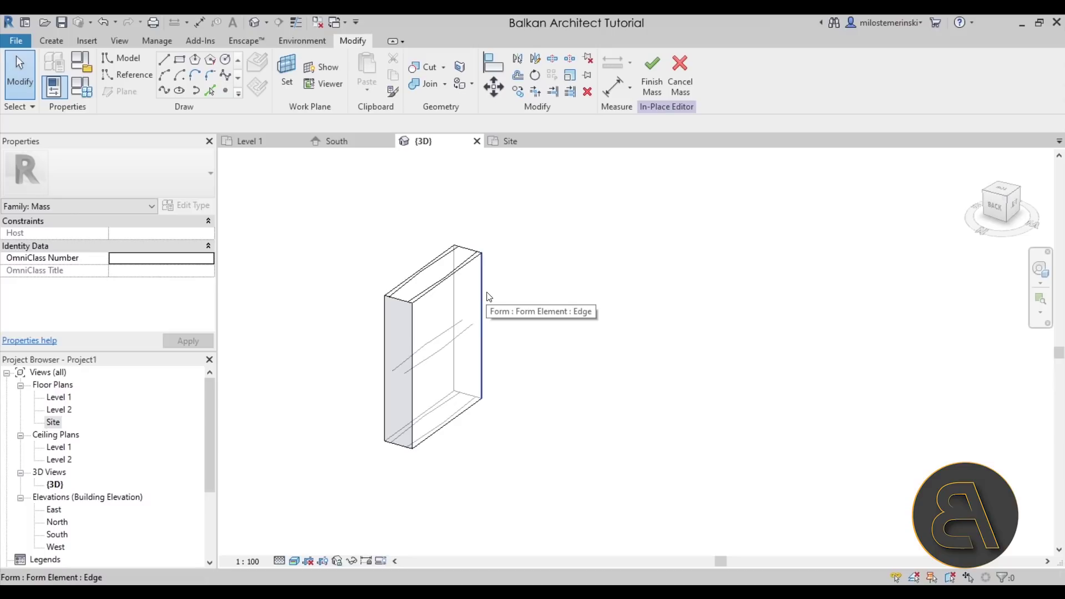
key("Tab")
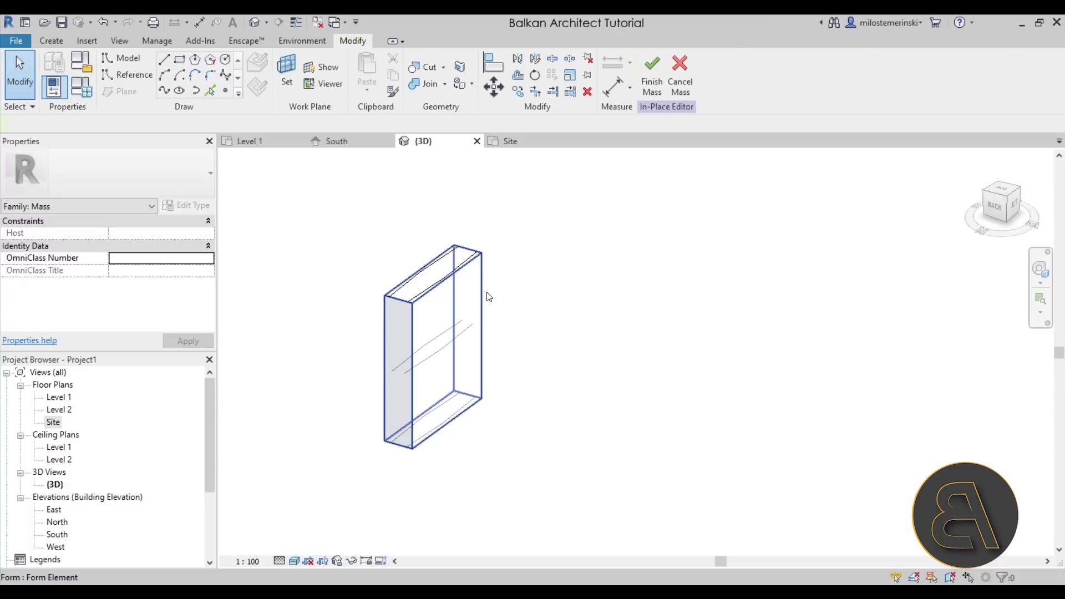
left_click(489, 297)
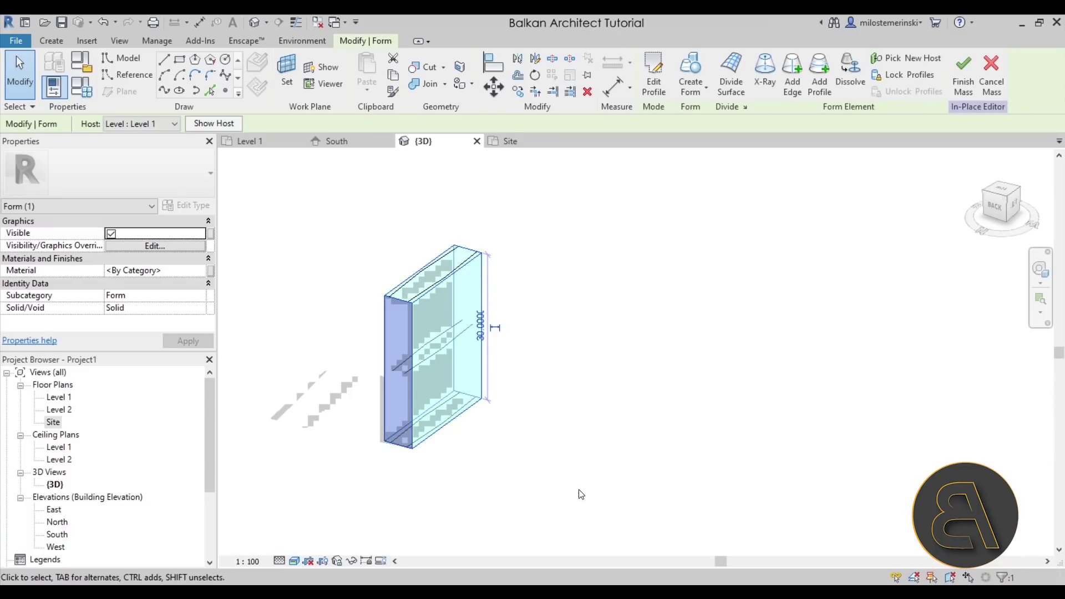
key("Delete")
left_click(437, 428)
key("Escape")
- Create a curved surface form through the base, middle and top arcs on each side of the mass
middle_click_drag(511, 471, 539, 442, "shift")
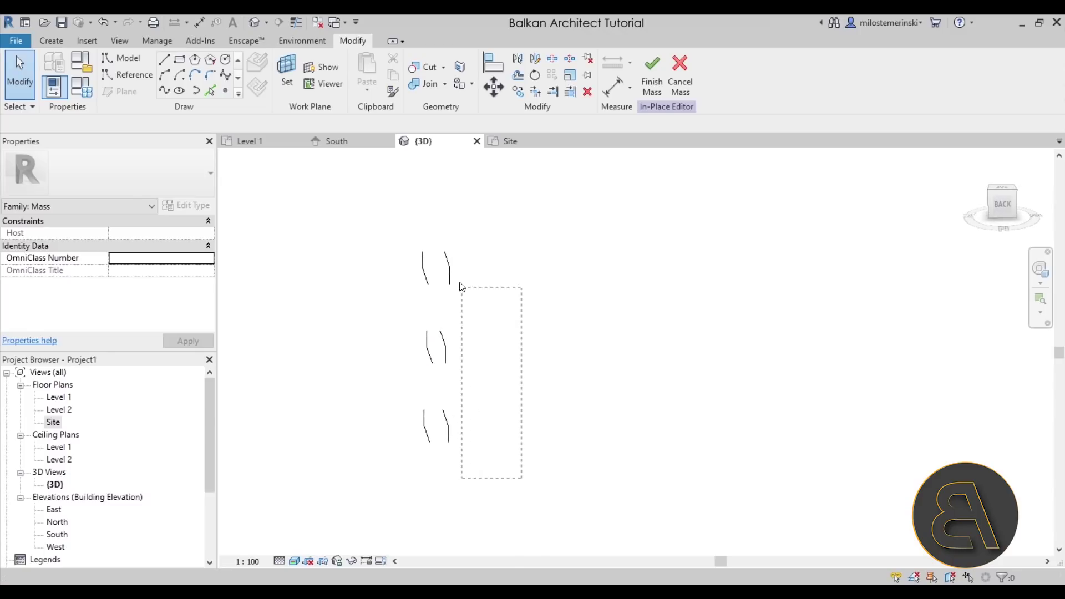
left_click_drag(444, 251, 445, 252)
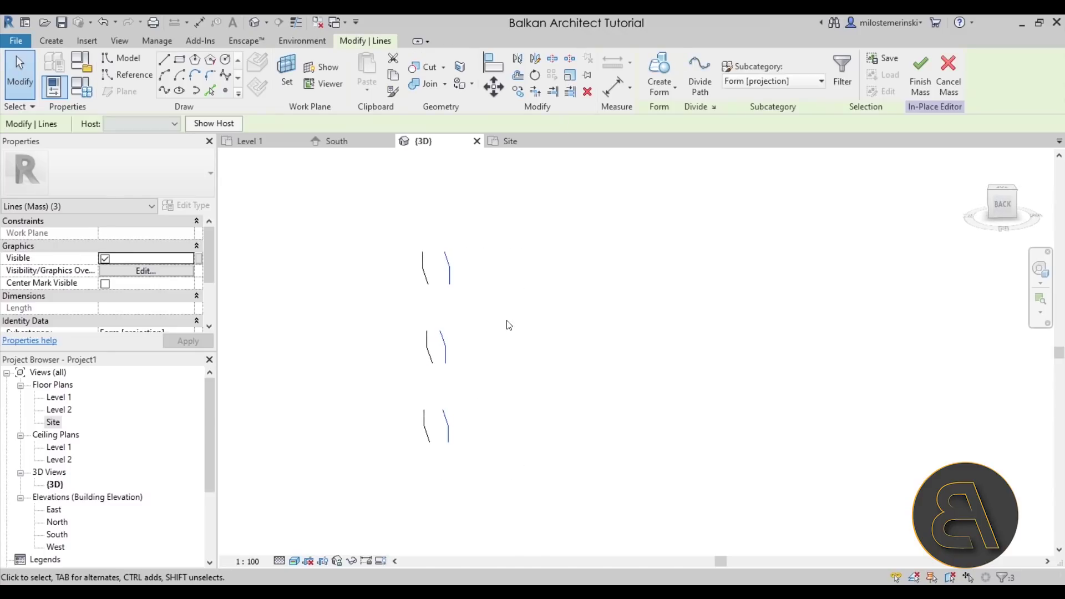
left_click(662, 66)
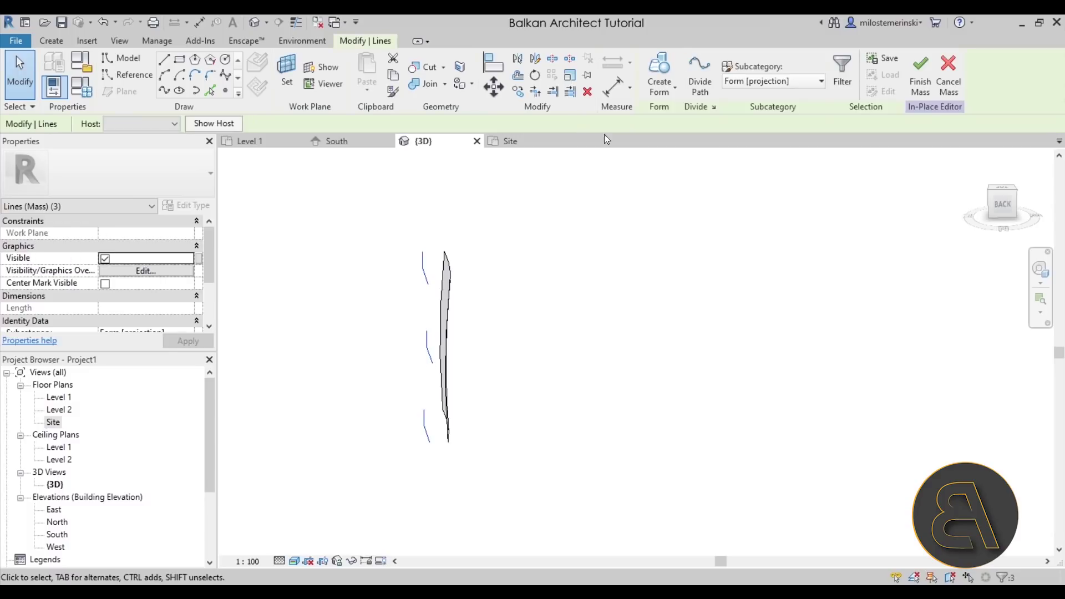
middle_click_drag(552, 361, 397, 448, "shift")
middle_click_drag(473, 485, 367, 527, "shift")
mouse_move(363, 439)
middle_mouse_down("shift")
mouse_move(321, 375)
mouse_move(477, 428)
mouse_move(456, 418)
mouse_move(460, 428)
middle_mouse_up("shift")
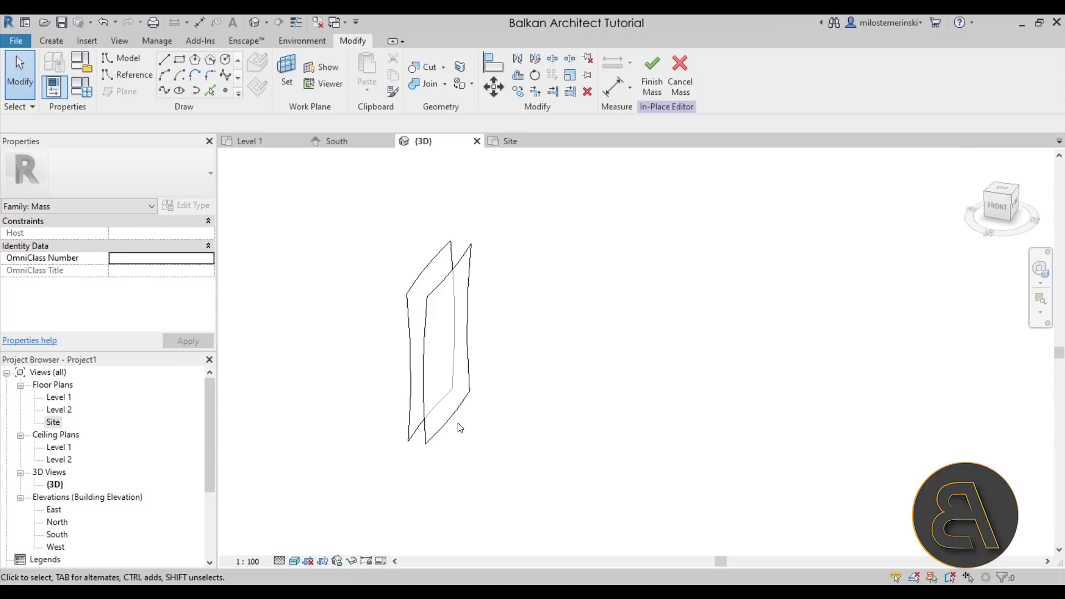
left_click(420, 379)
middle_click_drag(460, 442, 448, 435, "shift")
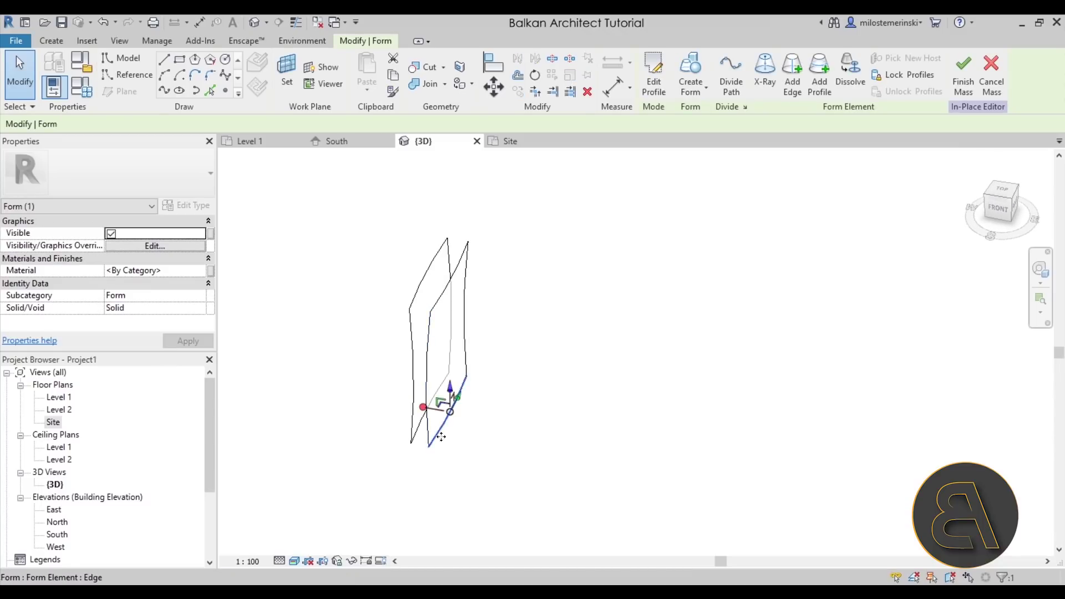
left_click(488, 468)
- Select the left curved surface in the 3D view and nudge it outward from the central plane in Level 1
middle_click_drag(487, 468, 453, 331, "shift")
scroll(454, 309, "up", 3)
middle_click_drag(320, 309, 602, 248, "shift")
left_click_drag(435, 265, 464, 517)
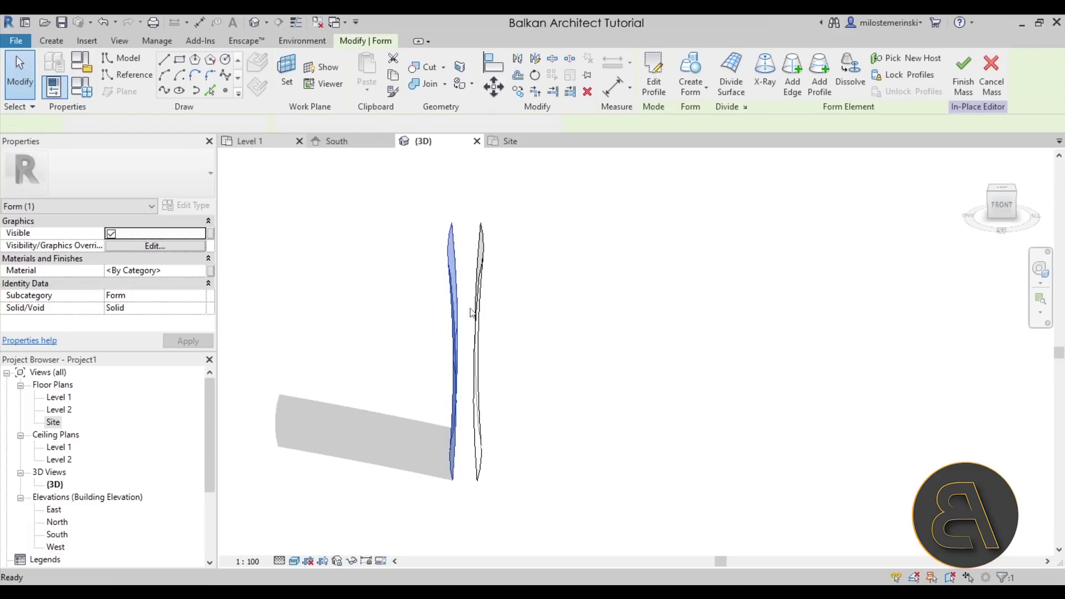
key("ctrl+Tab")
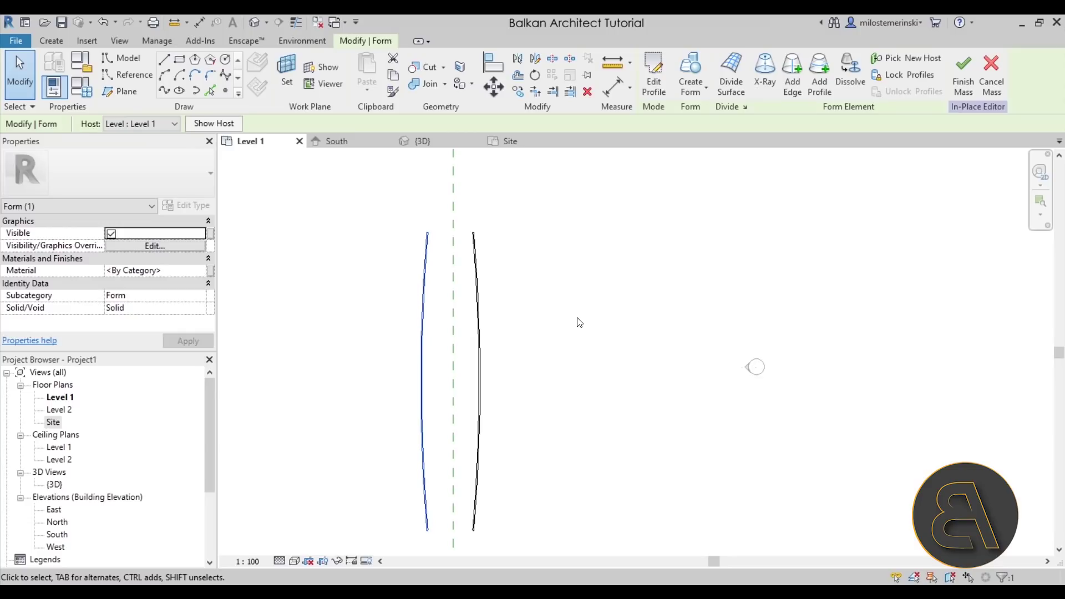
left_click(579, 322)
- Select the right curved surface in the 3D view and nudge it outward from the central plane in Level 1
left_click(429, 143)
left_click_drag(459, 202, 552, 541)
left_click(249, 141)
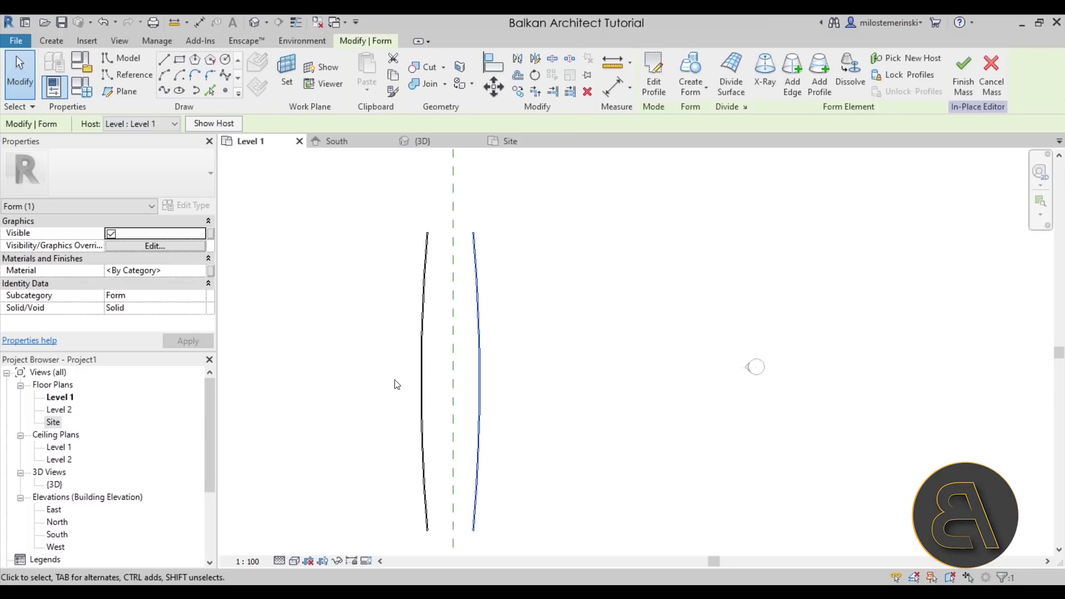
left_click(394, 379)
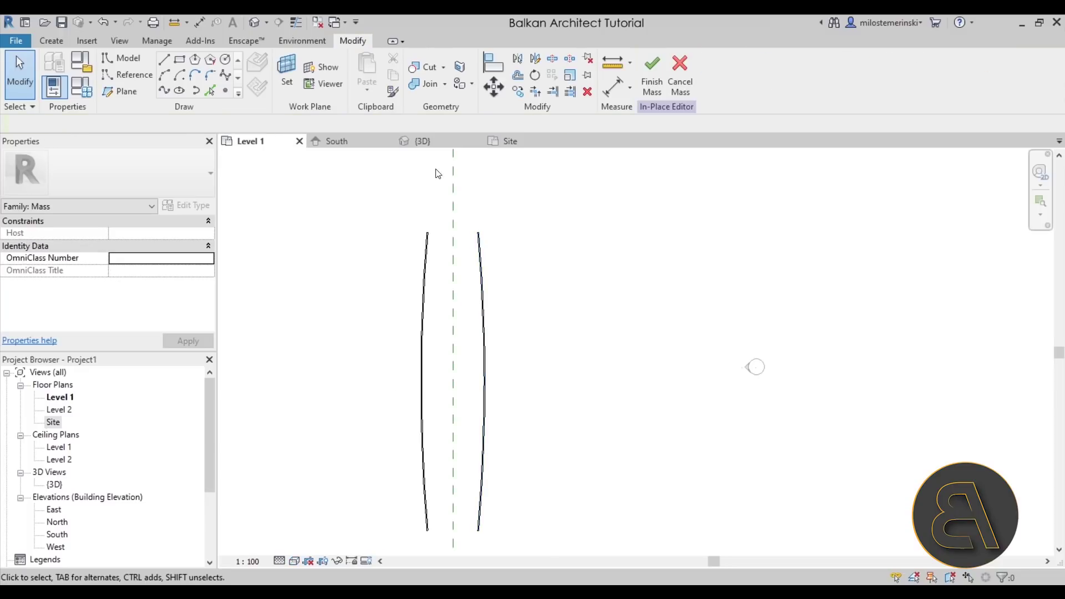
left_click(433, 142)
middle_click_drag(456, 178, 389, 304, "shift")
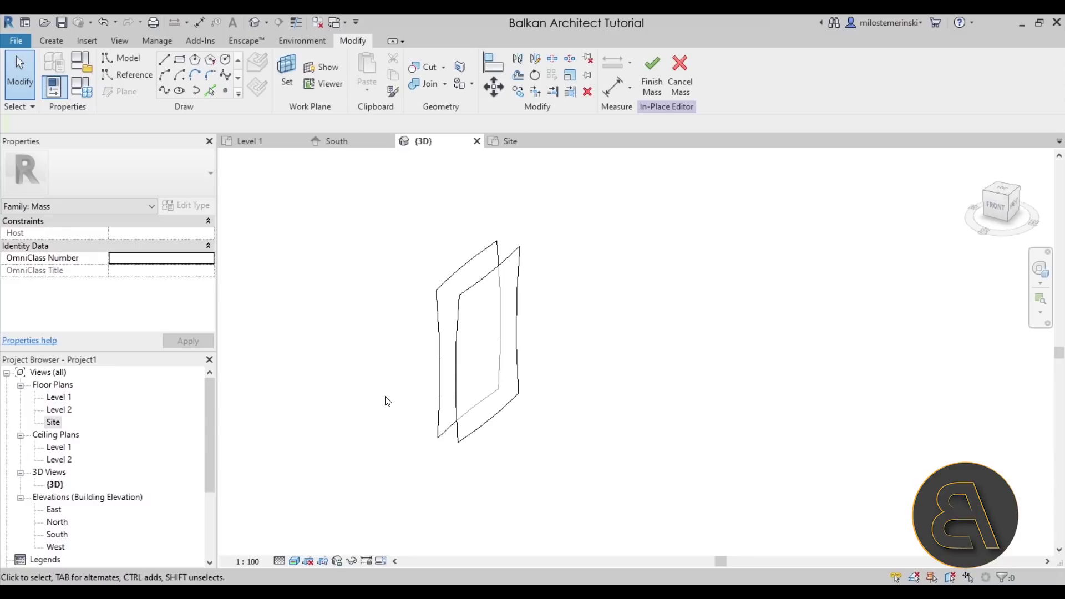
middle_click_drag(396, 391, 474, 372, "shift")
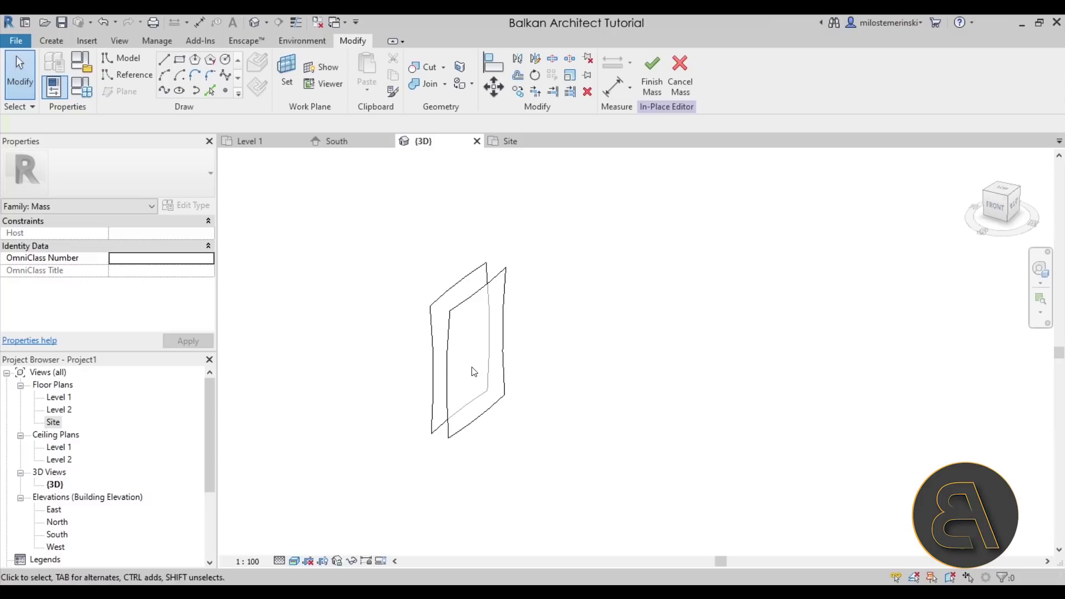
- Start an arc in the Level 1 plan and inspect the PlayStation 5 reference model on Sketchfab from different sides
left_click(278, 145)
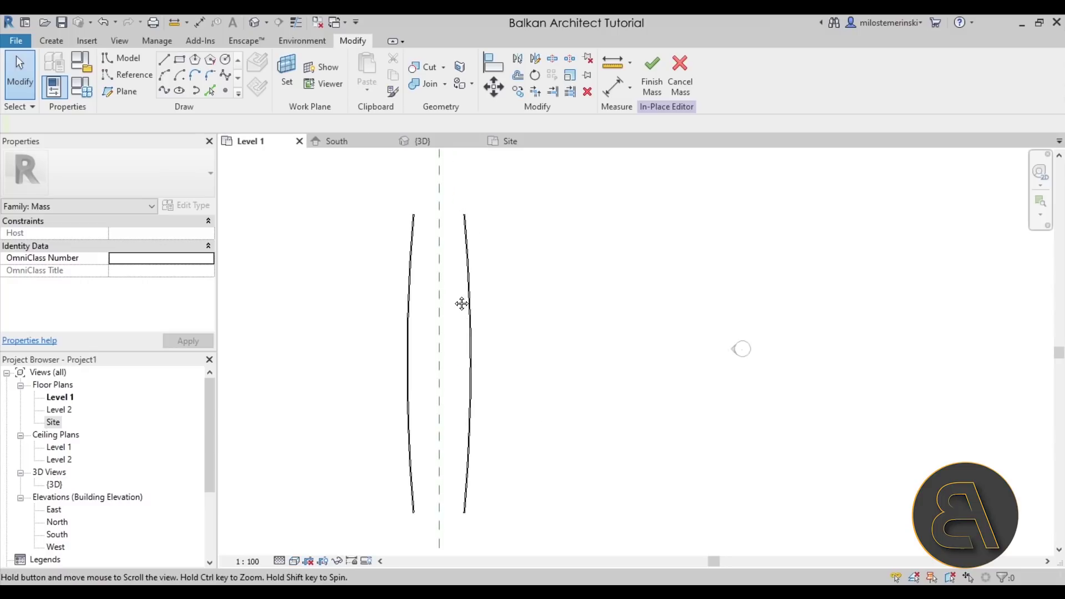
left_click(166, 74)
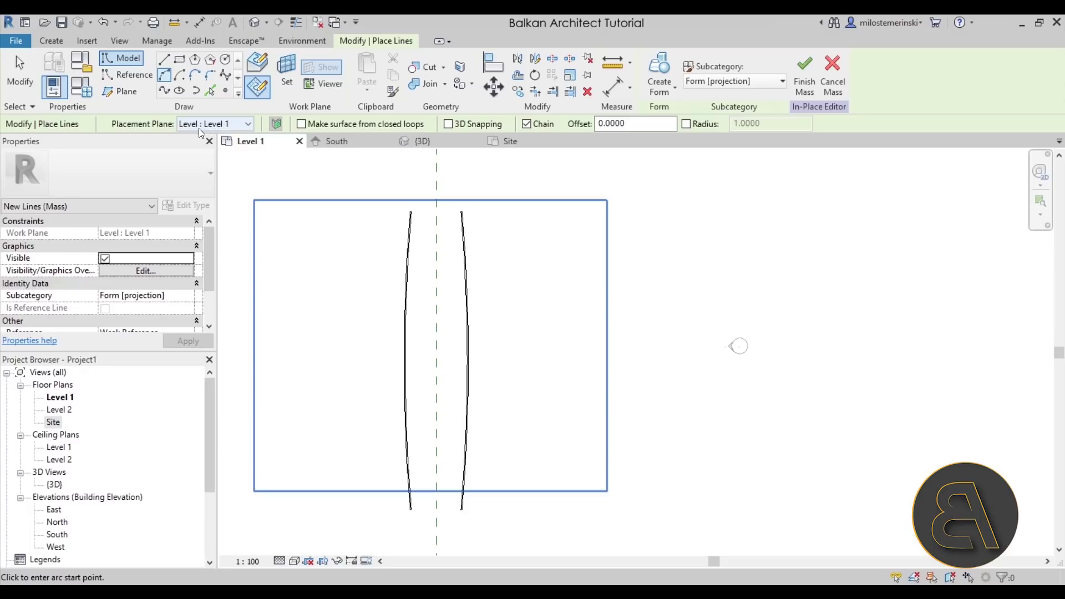
left_click_drag(578, 139, 698, 84)
mouse_move(663, 277)
left_mouse_down()
mouse_move(645, 408)
mouse_move(649, 312)
mouse_move(661, 309)
left_mouse_up()
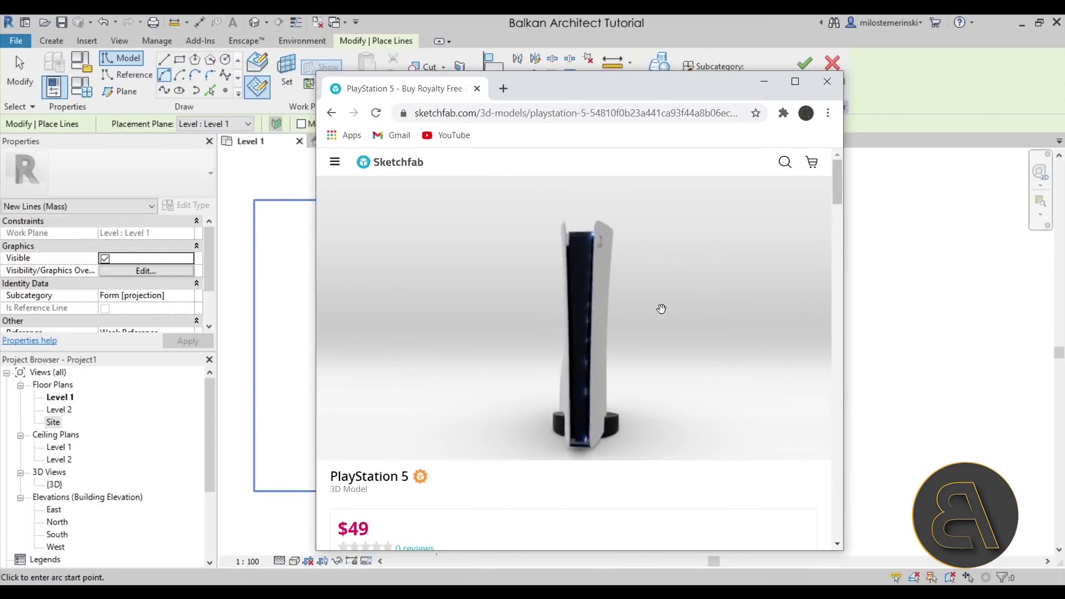
left_click_drag(584, 434, 721, 435)
mouse_move(606, 476)
left_mouse_down()
mouse_move(563, 492)
mouse_move(589, 405)
mouse_move(577, 424)
mouse_move(602, 435)
mouse_move(582, 424)
mouse_move(590, 400)
mouse_move(550, 281)
left_mouse_up()
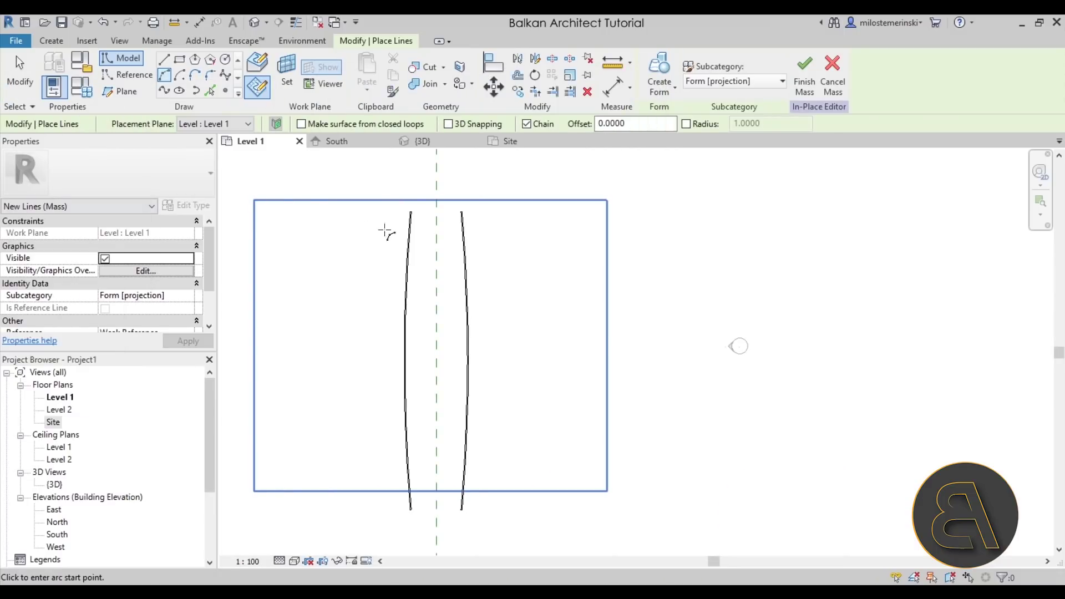
- Draw a start-end-radius arc of about 8.4° and 24.1 long on Level 1, between the left surface and the central plane
left_click(259, 93)
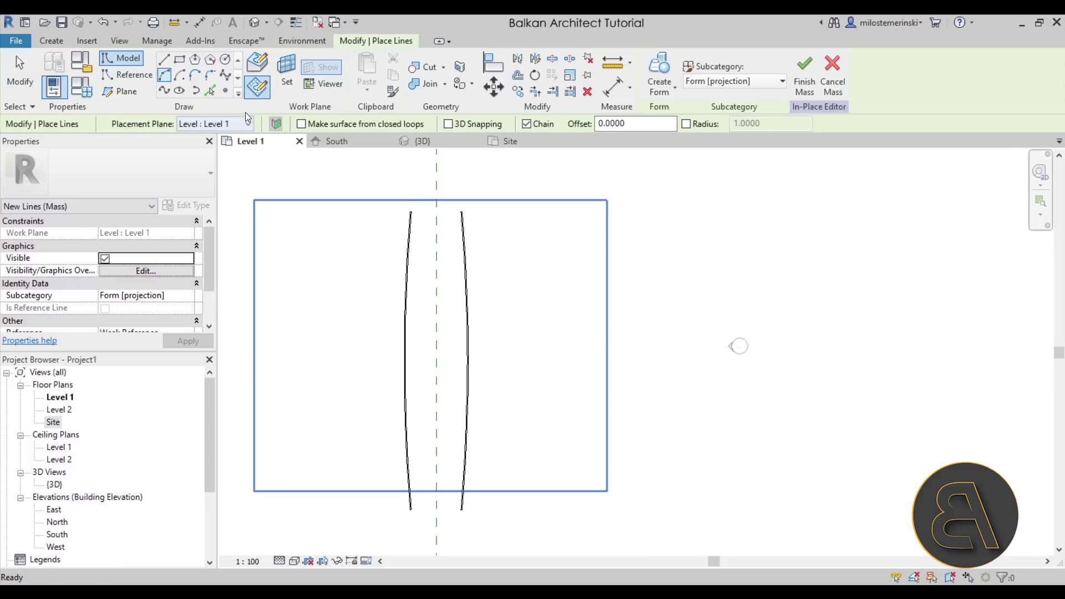
left_click(185, 126)
left_click(208, 139)
scroll(422, 213, "up", 5)
left_click(406, 208)
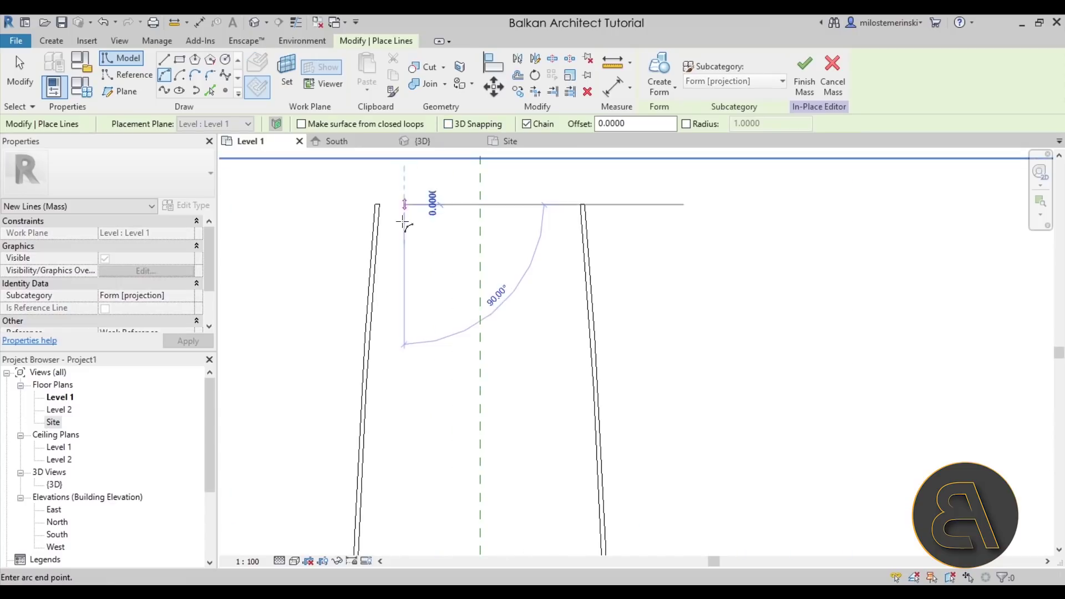
scroll(404, 388, "down", 4)
middle_click_drag(405, 355, 376, 140)
scroll(382, 361, "up", 5)
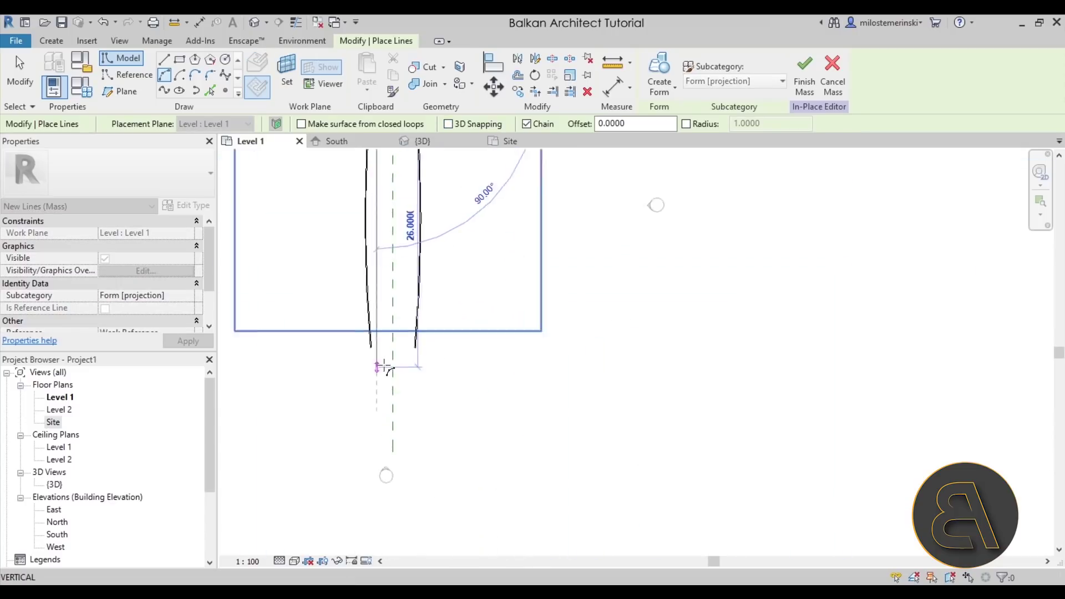
left_click(372, 332)
middle_click_drag(376, 201, 361, 421)
left_click(350, 383)
key("Escape")
key("Escape")
- Nudge the new inner arc right, closer to the central reference plane
left_click(350, 366)
scroll(396, 367, "down", 3)
key("Right")
key("Right")
scroll(394, 219, "up", 3)
left_click(373, 254)
scroll(363, 305, "down", 1)
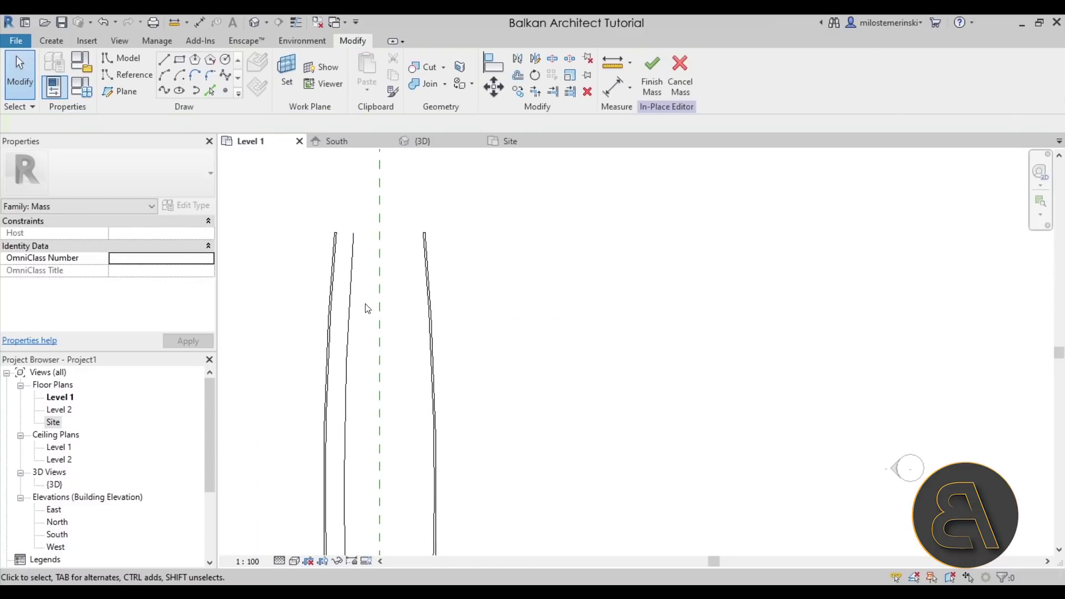
- Mirror the inner arc across the central reference plane
left_click(356, 297)
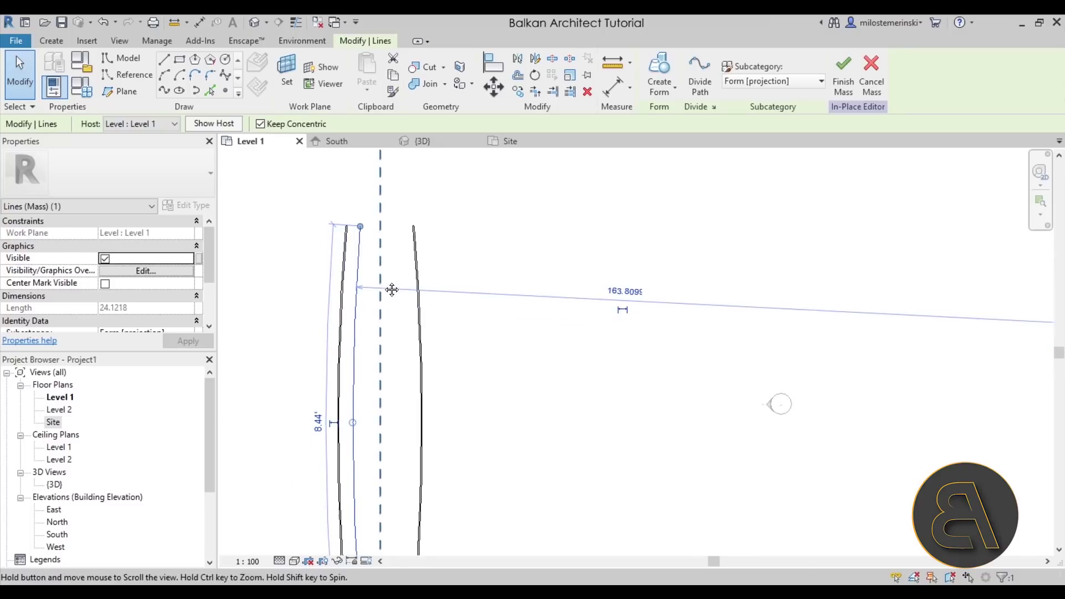
left_click(515, 58)
left_click(380, 202)
key("Escape")
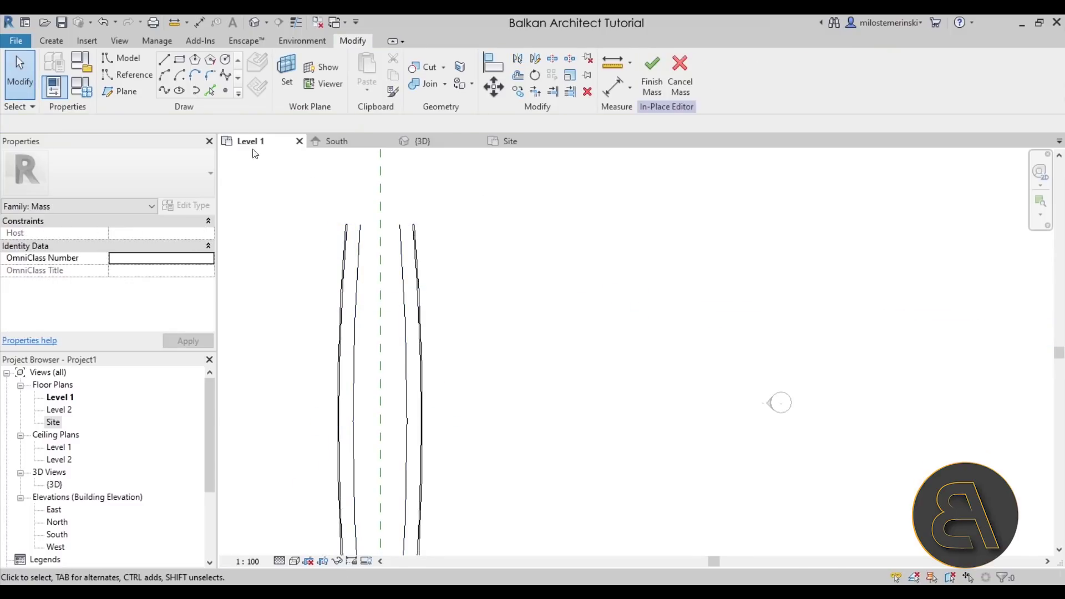
- Close both ends of the inner profile with straight lines joining the endpoints of the two inner arcs
left_click(164, 64)
scroll(331, 210, "up", 1)
left_click(331, 211)
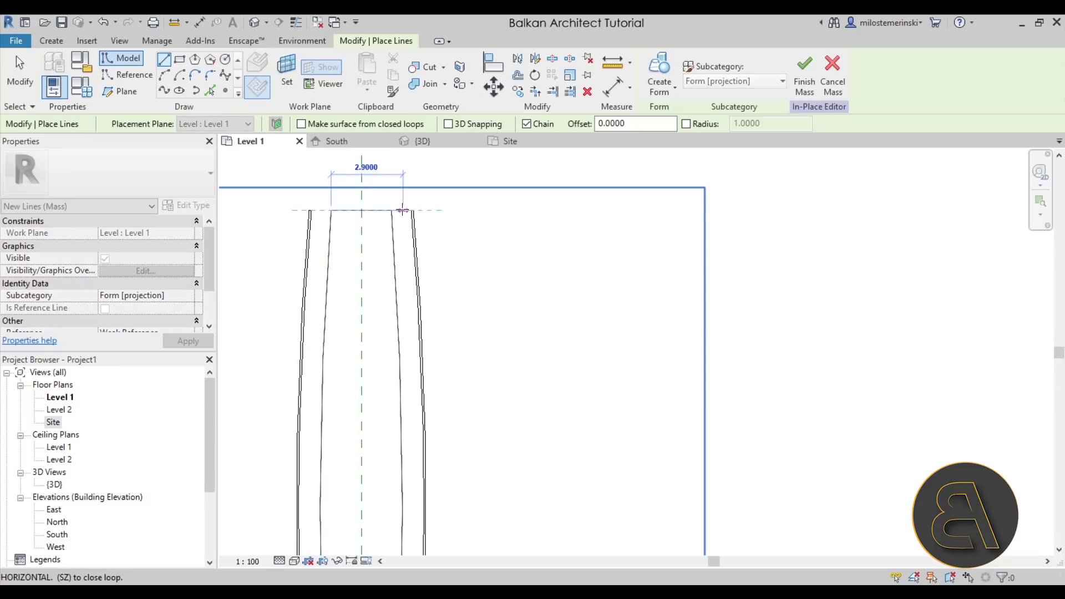
key("Escape")
scroll(465, 310, "down", 2)
middle_click_drag(465, 310, 457, 119)
scroll(406, 398, "up", 2)
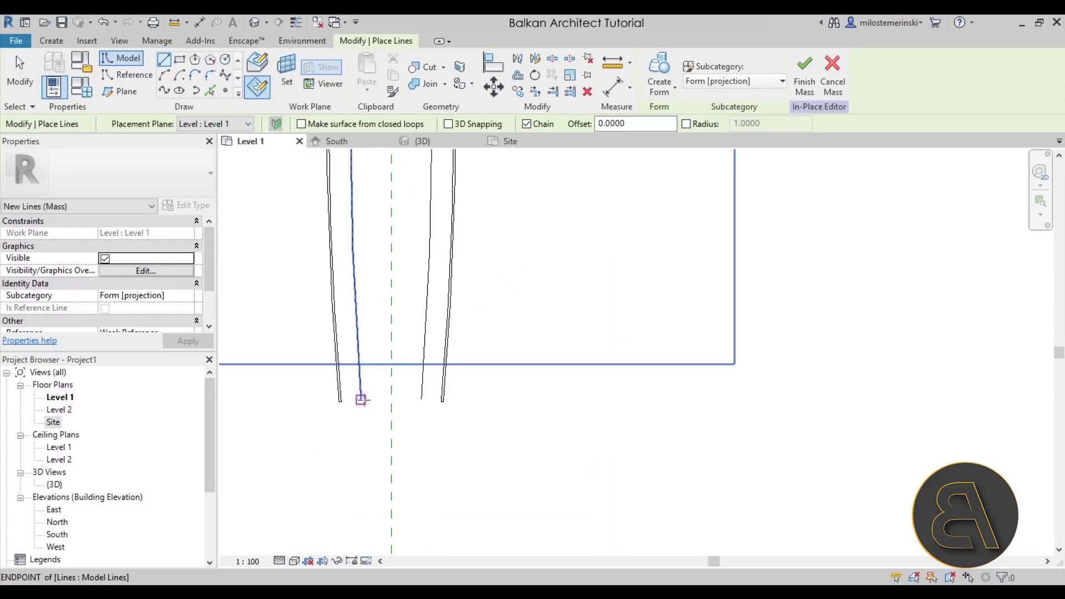
left_click(361, 400)
left_click(422, 400)
key("Escape")
key("Escape")
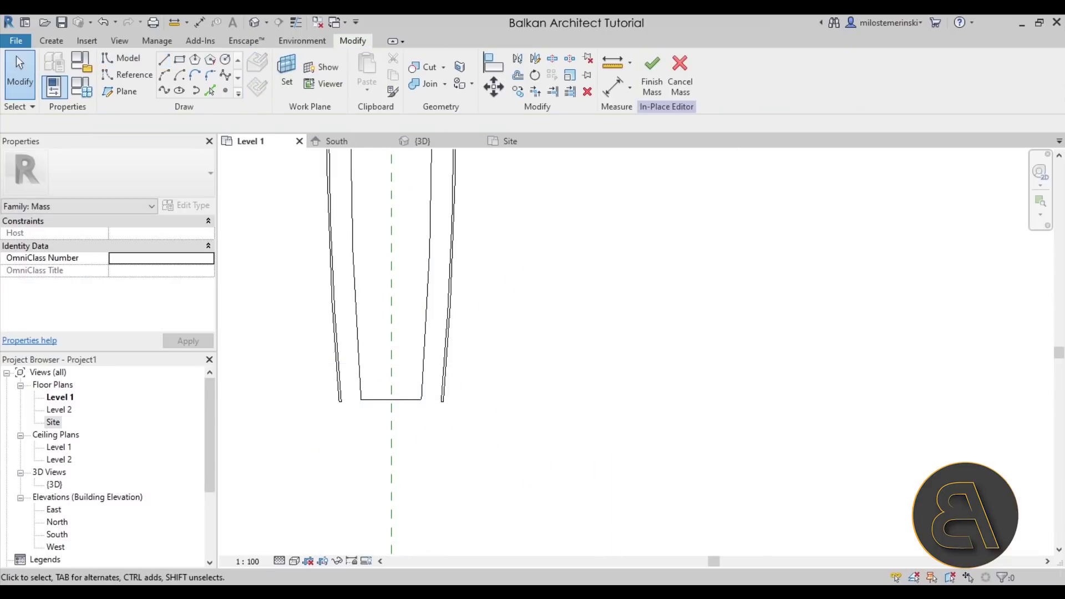
- Check the PlayStation 5 model on Sketchfab and move both end lines of the inner profile inward from the side surfaces' ends
mouse_move(0, 125)
left_mouse_down()
mouse_move(514, 110)
mouse_move(537, 82)
left_mouse_up()
mouse_move(517, 332)
left_mouse_down()
mouse_move(479, 298)
mouse_move(467, 303)
left_mouse_up()
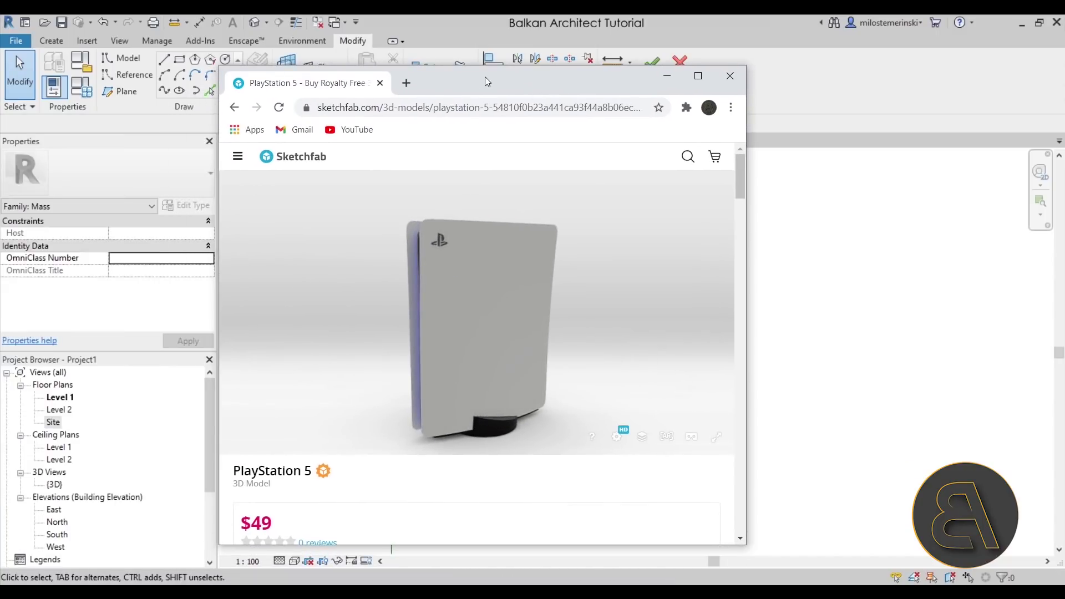
key("alt+Tab")
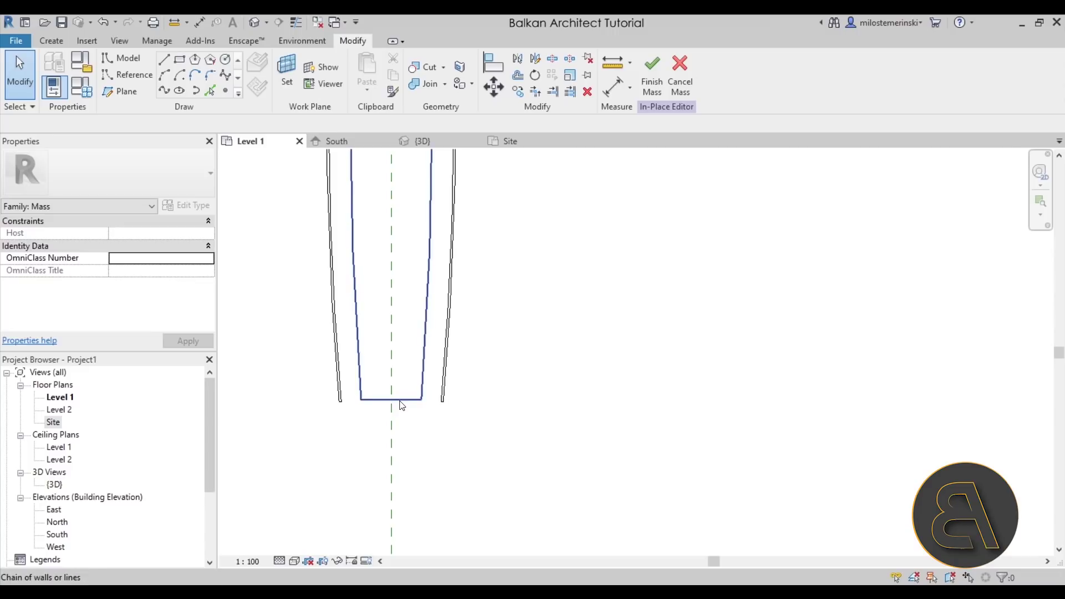
left_click_drag(403, 406, 404, 370)
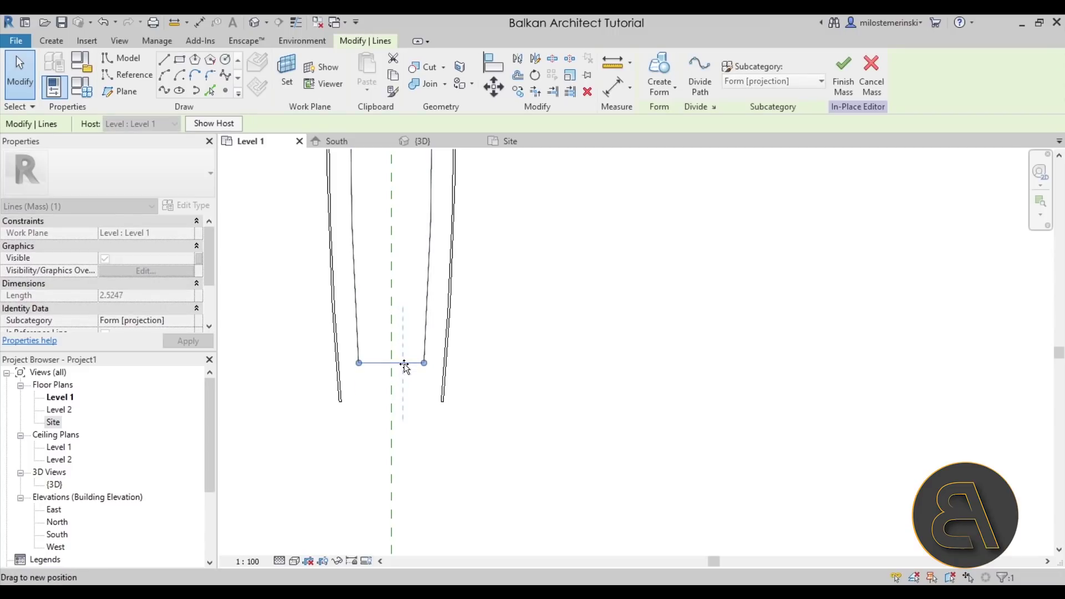
middle_click_drag(404, 364, 403, 546)
scroll(393, 245, "up", 2)
left_click_drag(388, 252, 388, 294)
scroll(448, 298, "down", 3)
left_click(448, 298)
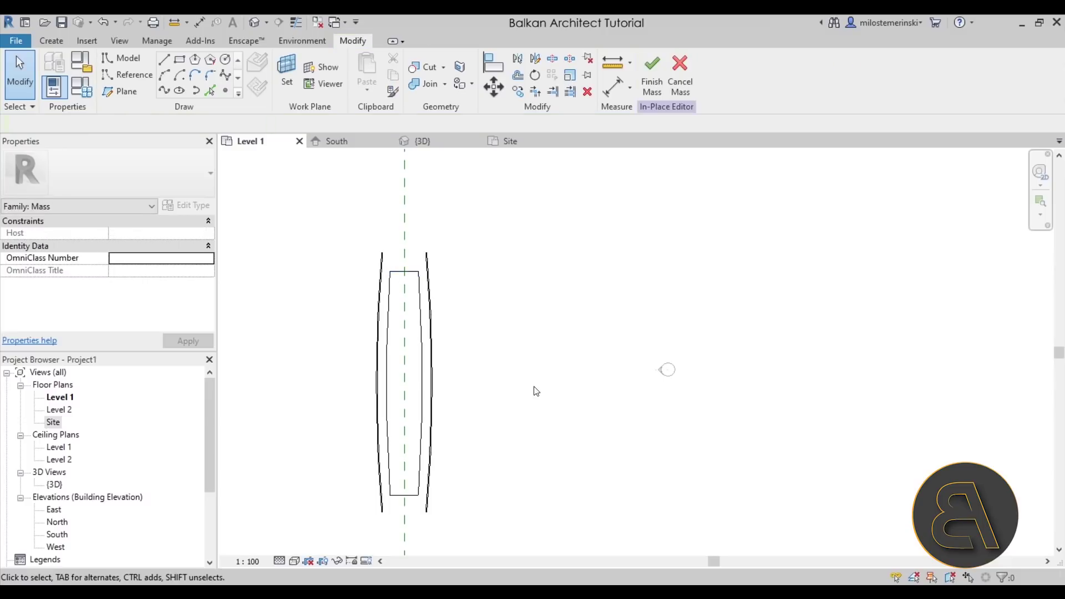
scroll(521, 390, "down", 1)
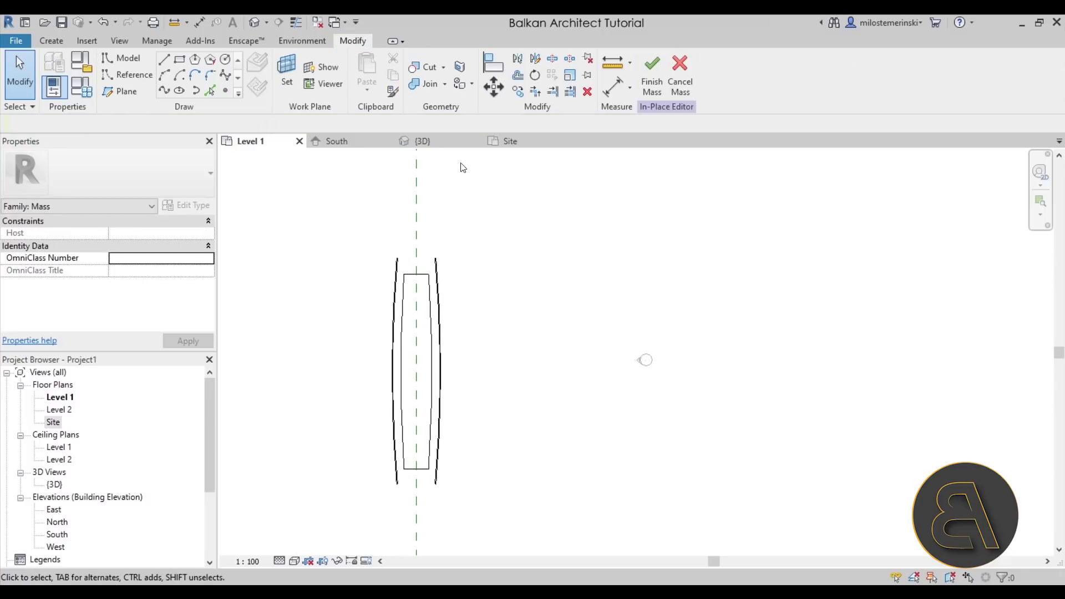
- Switch to the Site plan and set up new model lines on the placement plane Reference Plane : Middle
left_click(504, 142)
middle_click_drag(516, 278, 494, 277)
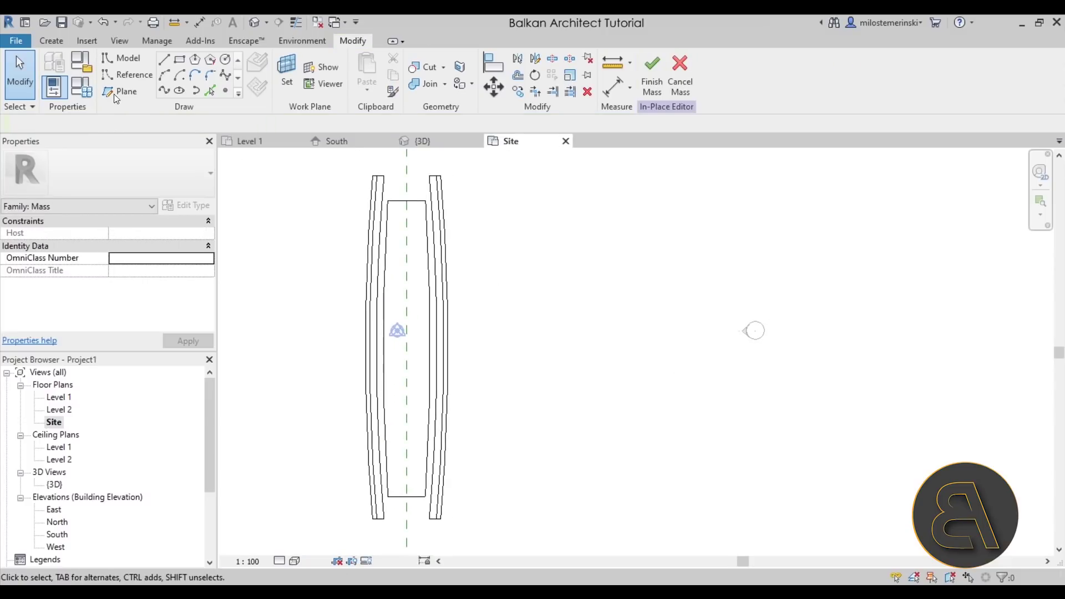
left_click(118, 60)
left_click(247, 125)
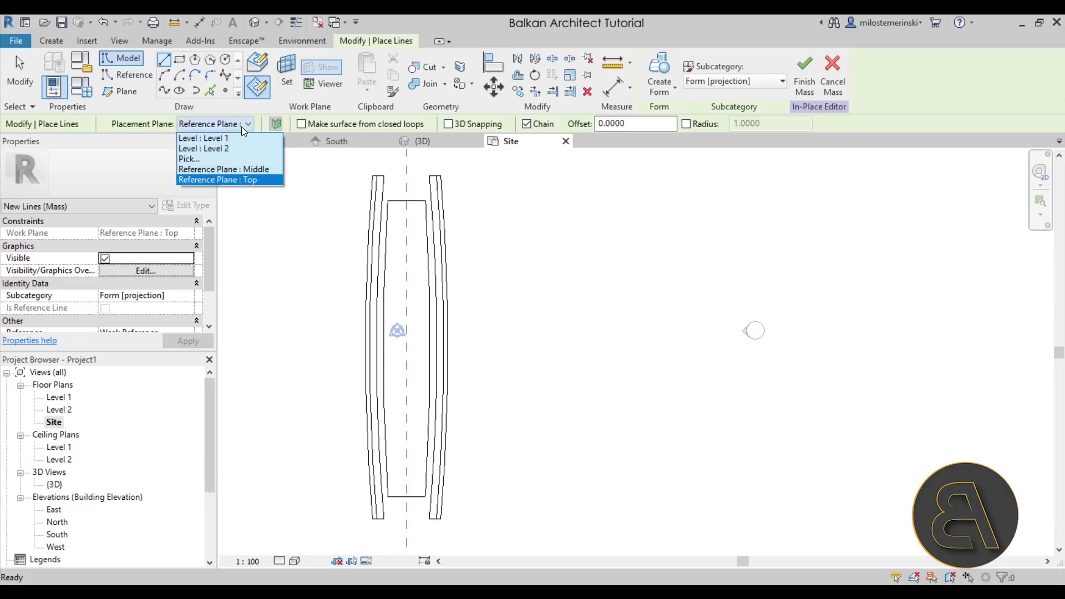
left_click(233, 170)
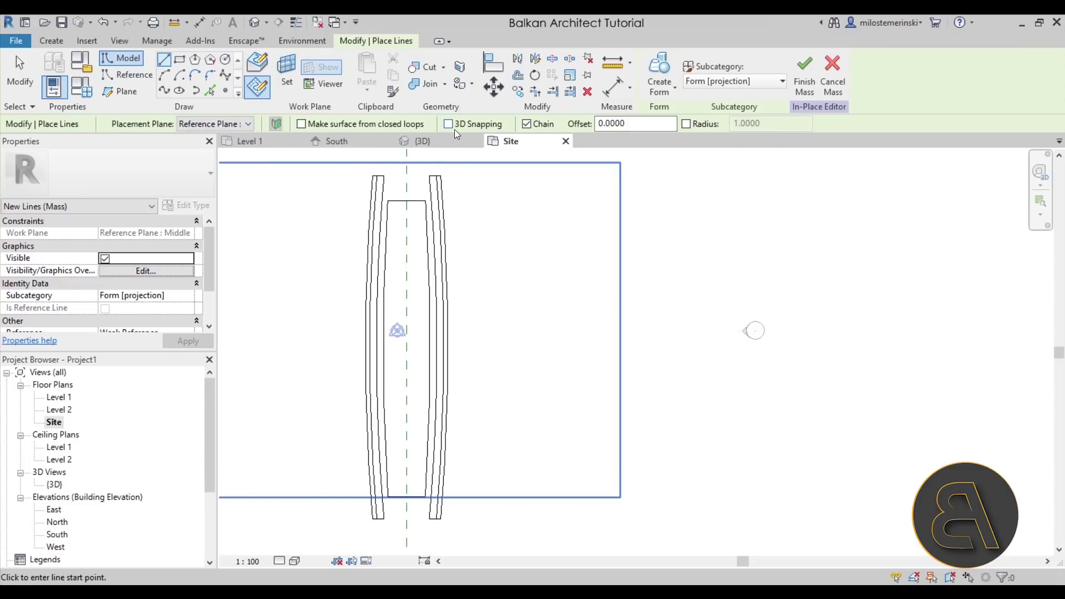
scroll(387, 200, "up", 5)
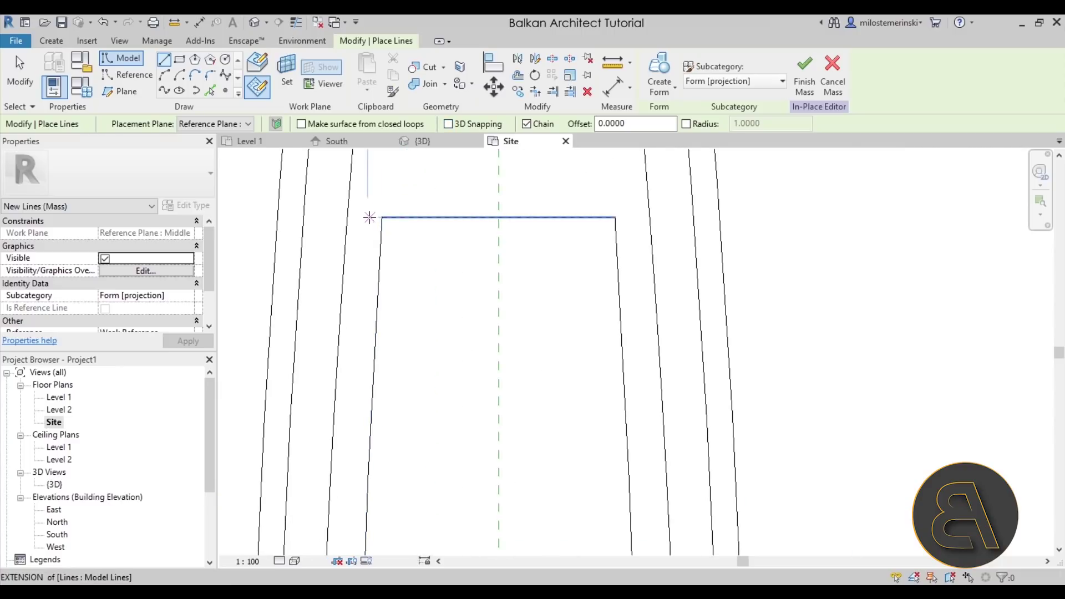
left_click(397, 218)
scroll(400, 414, "down", 5)
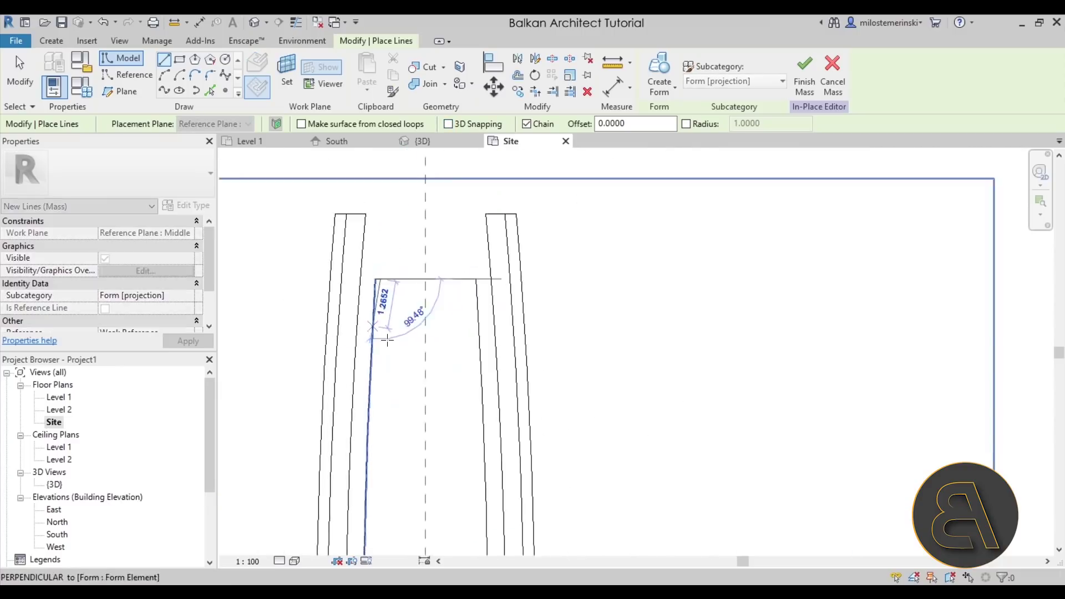
middle_click_drag(402, 444, 439, 156)
scroll(436, 348, "up", 3)
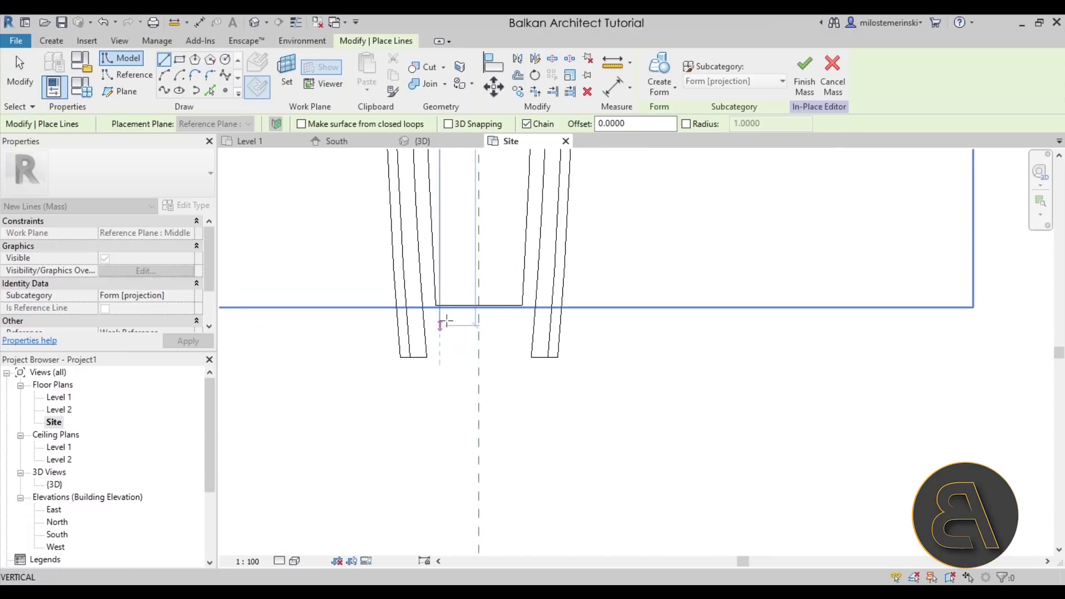
left_click(445, 307)
middle_click_drag(538, 202, 528, 381)
key("Escape")
key("Escape")
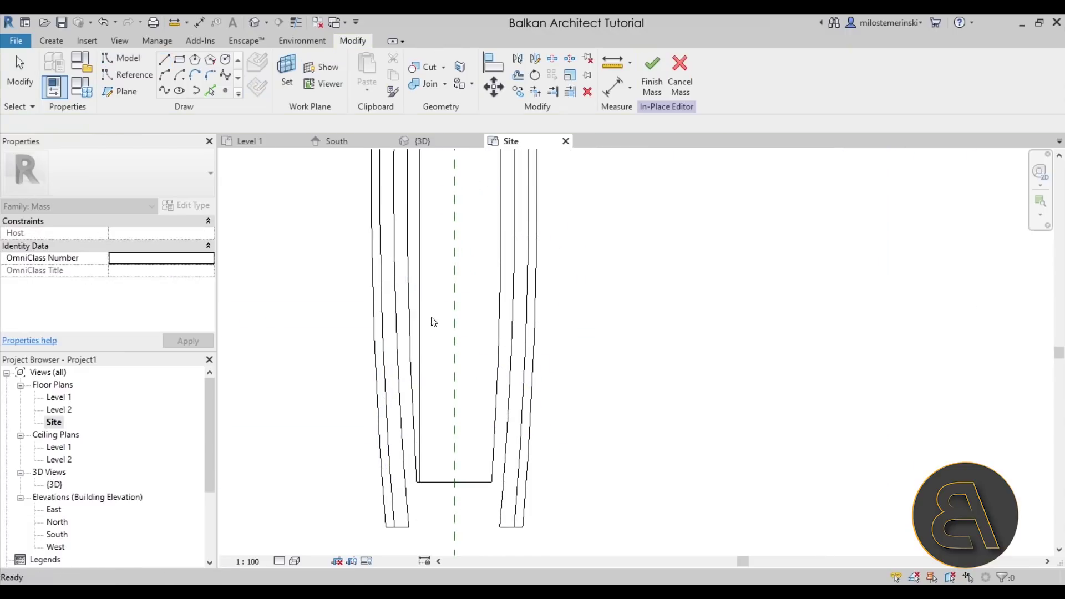
left_click(422, 317)
key("Delete")
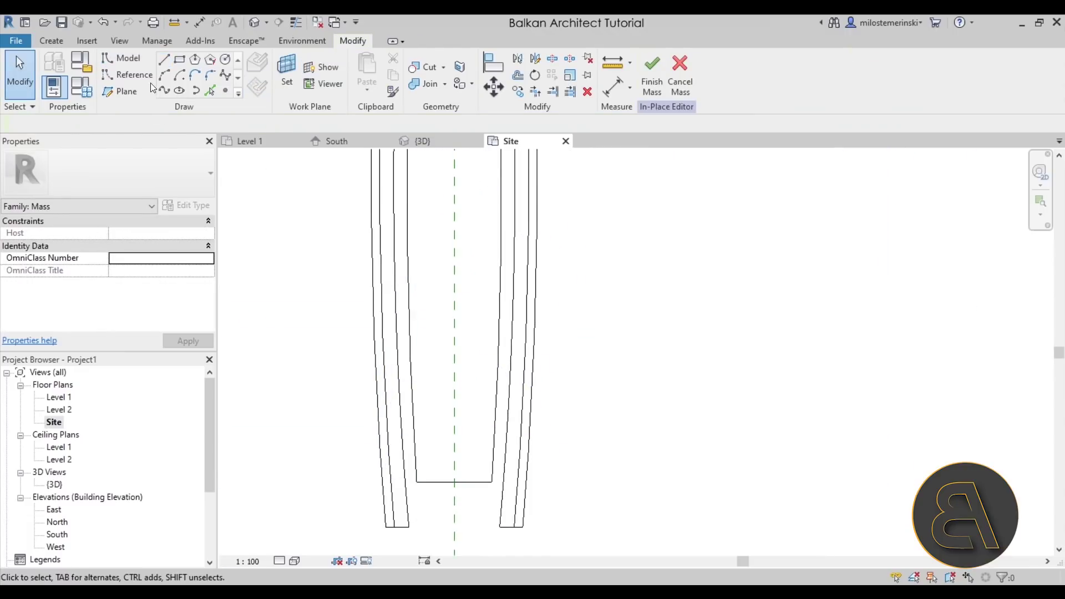
- Draw a start-end-radius arc on the Middle plane, slightly inside the inner profile's left arc and spanning between its two end lines
left_click(163, 79)
scroll(437, 472, "up", 5)
scroll(439, 466, "down", 7)
middle_click_drag(470, 235, 444, 541)
scroll(444, 533, "down", 1)
scroll(413, 284, "up", 4)
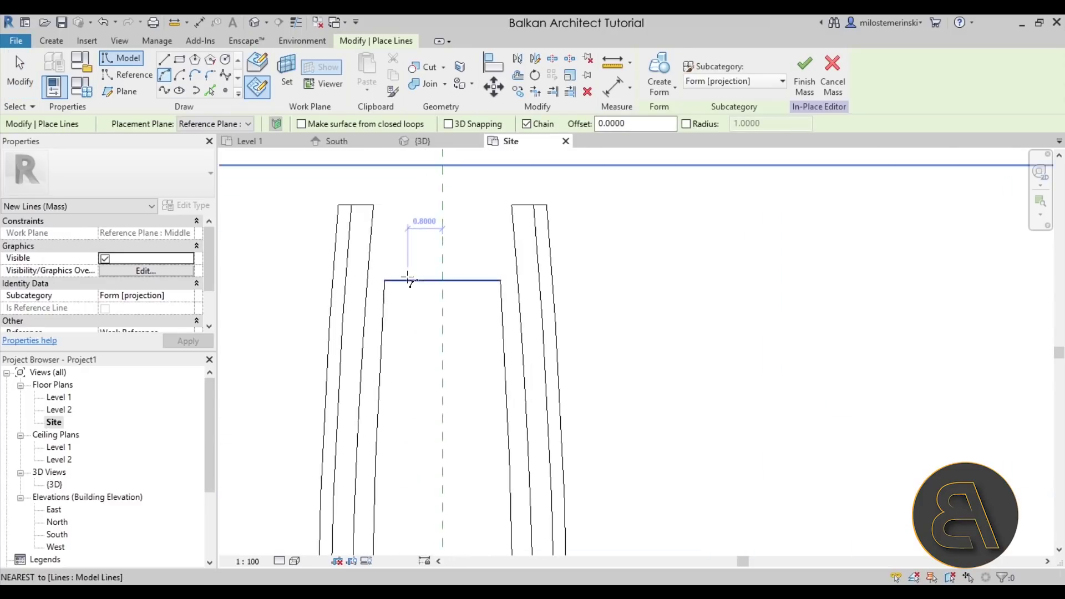
left_click(395, 283)
scroll(444, 408, "down", 7)
middle_click_drag(460, 447, 461, 151)
scroll(443, 430, "up", 3)
left_click(429, 360)
scroll(424, 299, "up", 4)
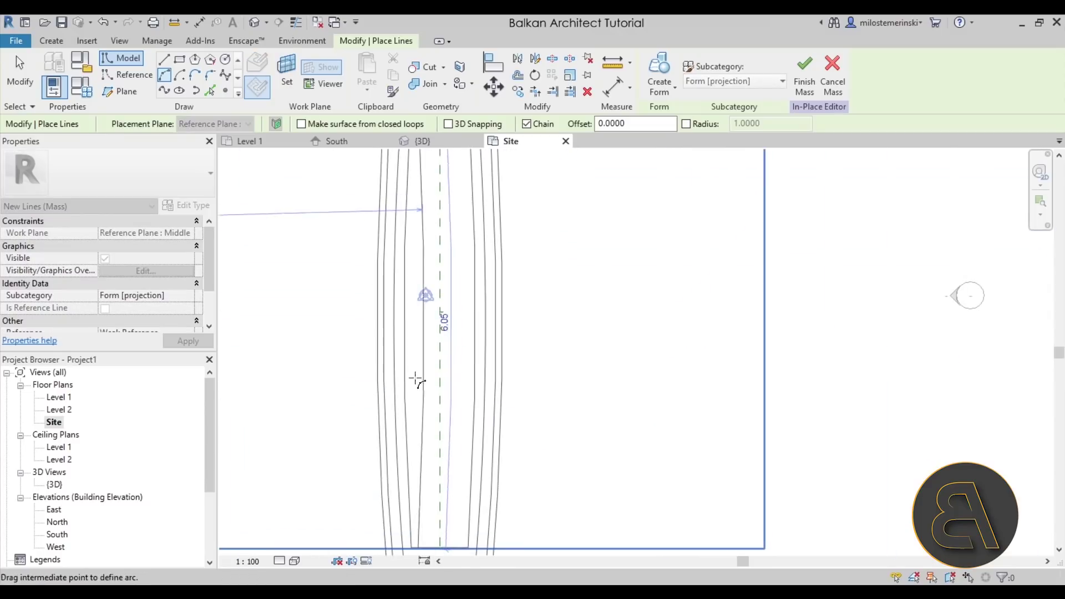
left_click(403, 273)
scroll(414, 282, "down", 3)
middle_click_drag(412, 285, 409, 378)
key("Escape")
key("Escape")
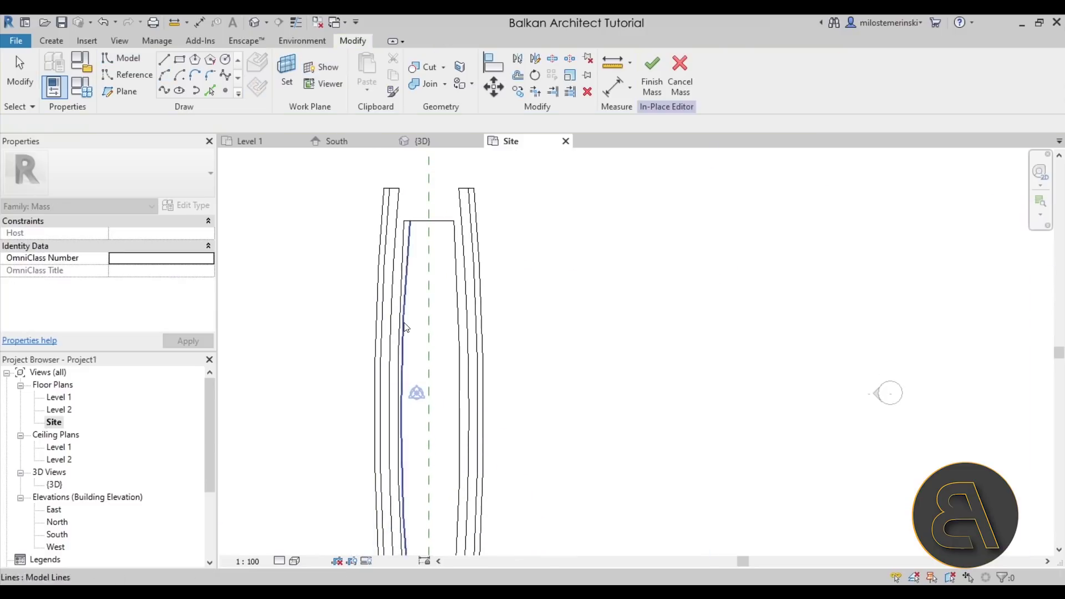
- Try to shift the new Middle-plane arc closer to the central reference plane, and undo the moves
left_click(405, 328)
scroll(406, 327, "up", 3)
left_click_drag(389, 399, 391, 397)
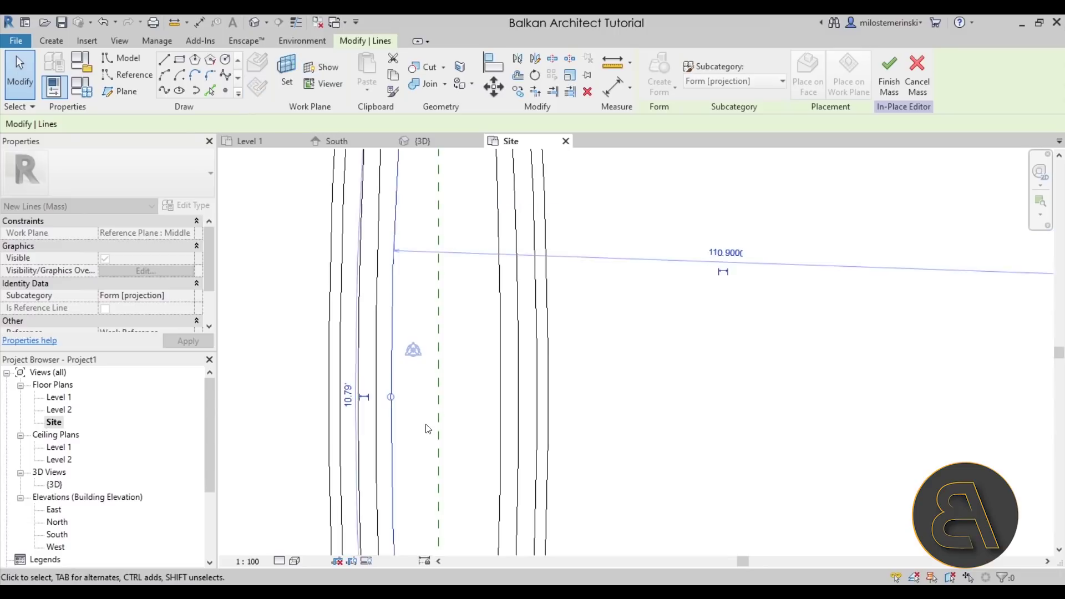
scroll(426, 429, "down", 3)
middle_click_drag(431, 464, 432, 382)
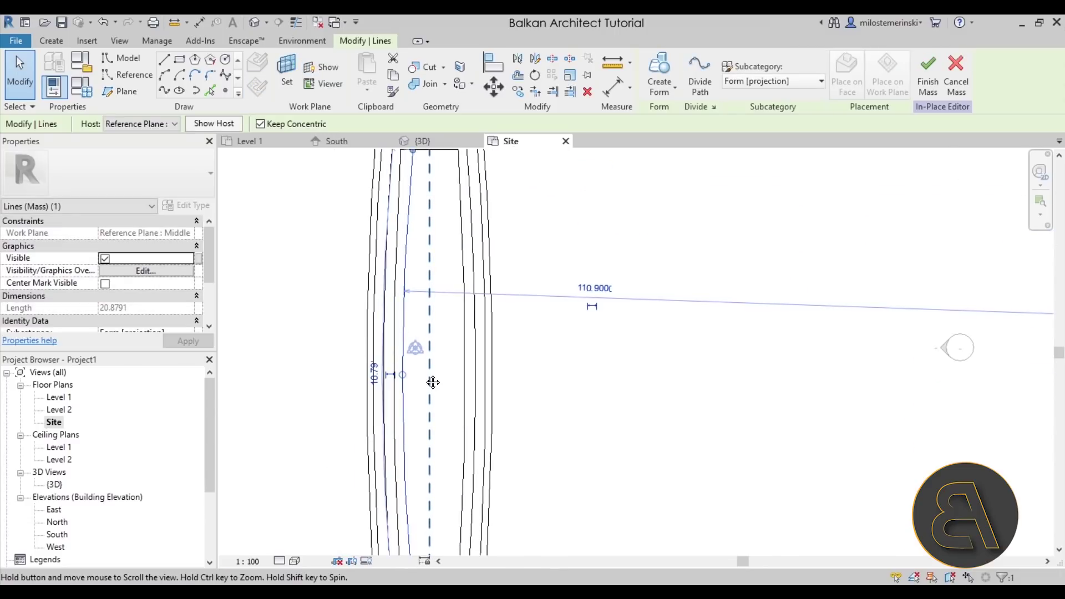
scroll(426, 374, "down", 1)
scroll(416, 428, "up", 1)
scroll(413, 426, "up", 1)
scroll(413, 391, "down", 2)
scroll(412, 371, "up", 5)
left_click_drag(401, 357, 417, 360)
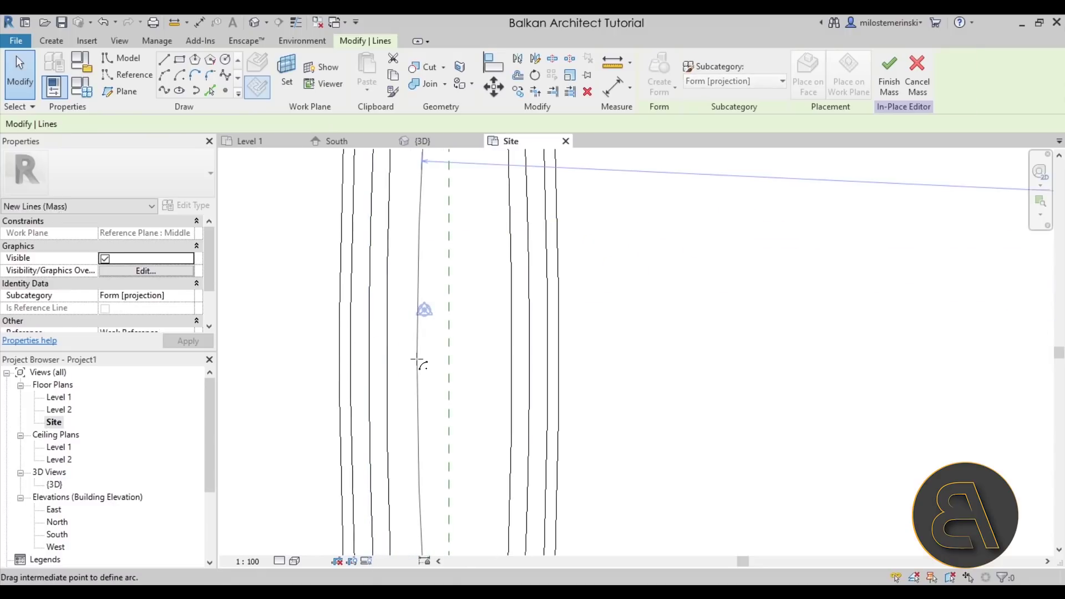
left_click(419, 360)
scroll(426, 451, "down", 4)
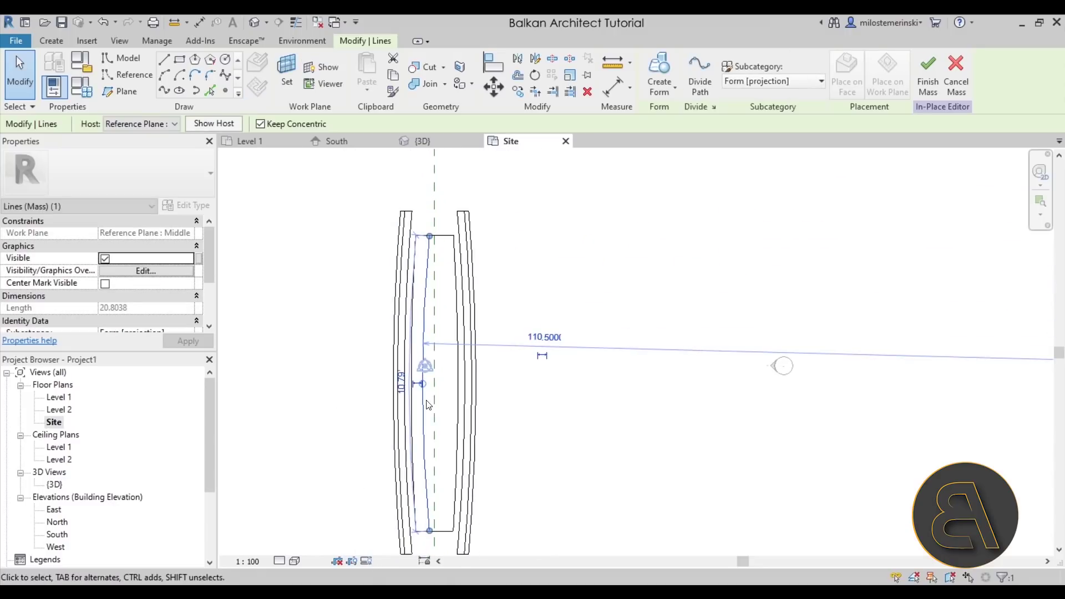
left_click(103, 23)
scroll(392, 312, "down", 3)
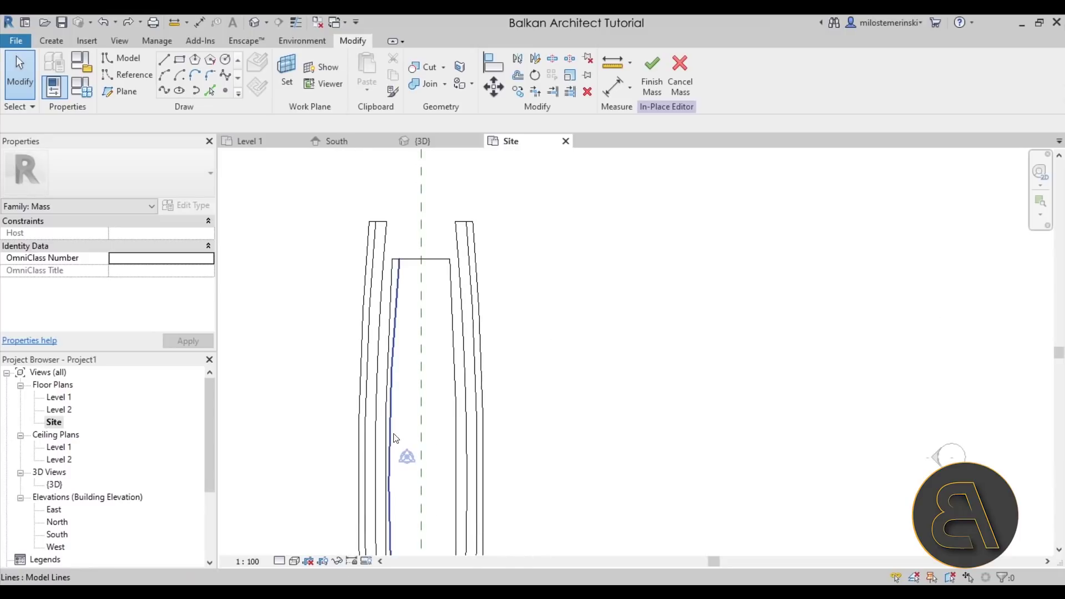
- Try once more to move the Middle-plane arc inward by its midpoint, and undo that move
left_click(397, 359)
scroll(398, 410, "up", 2)
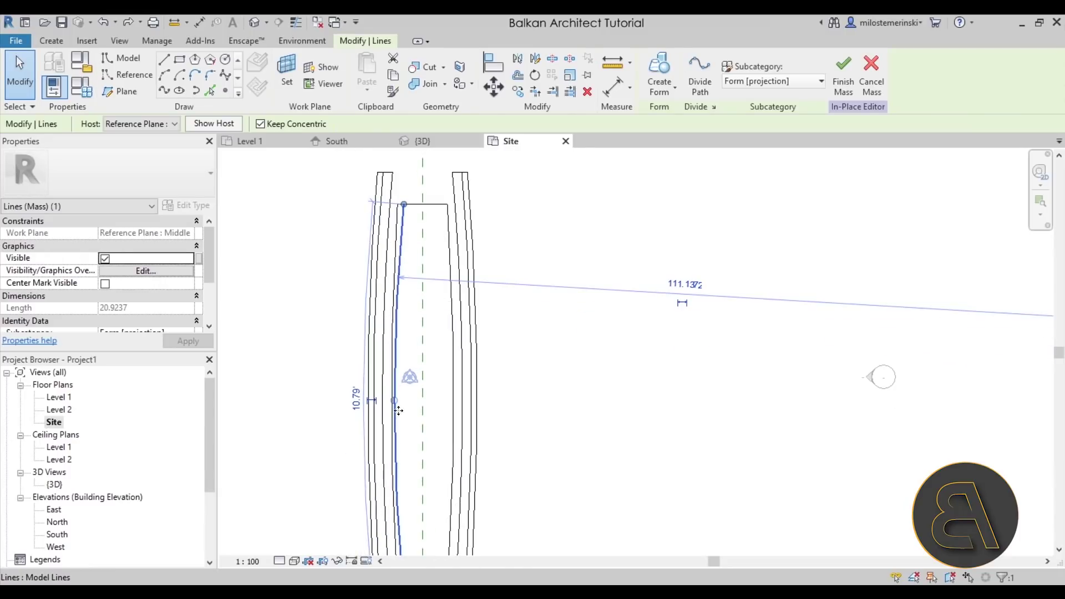
left_click_drag(395, 401, 406, 401)
left_click(103, 24)
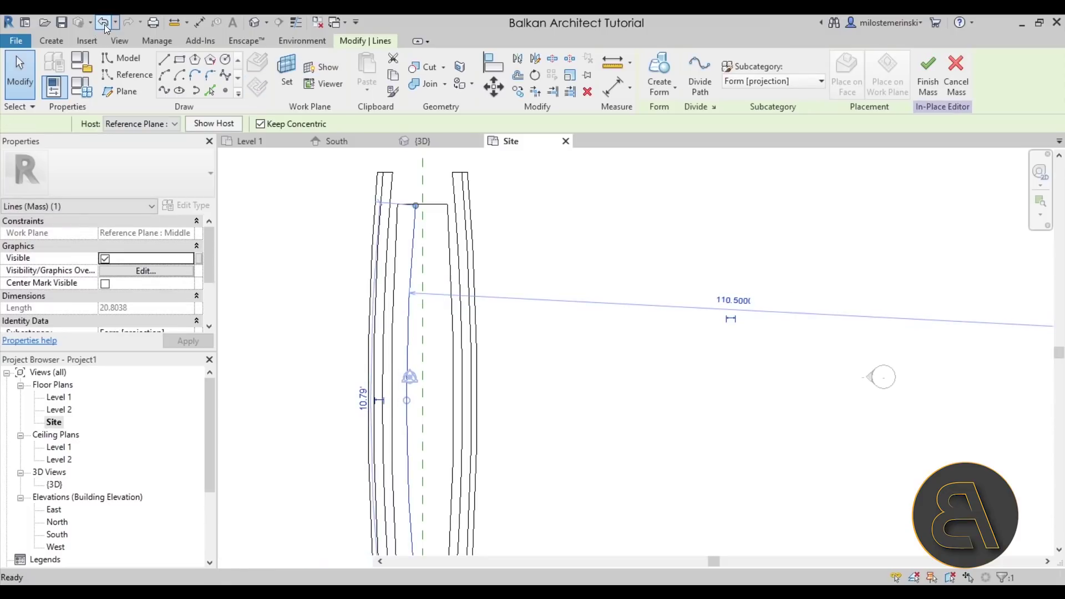
- Mirror the Middle-plane arc across the central reference plane
left_click(407, 239)
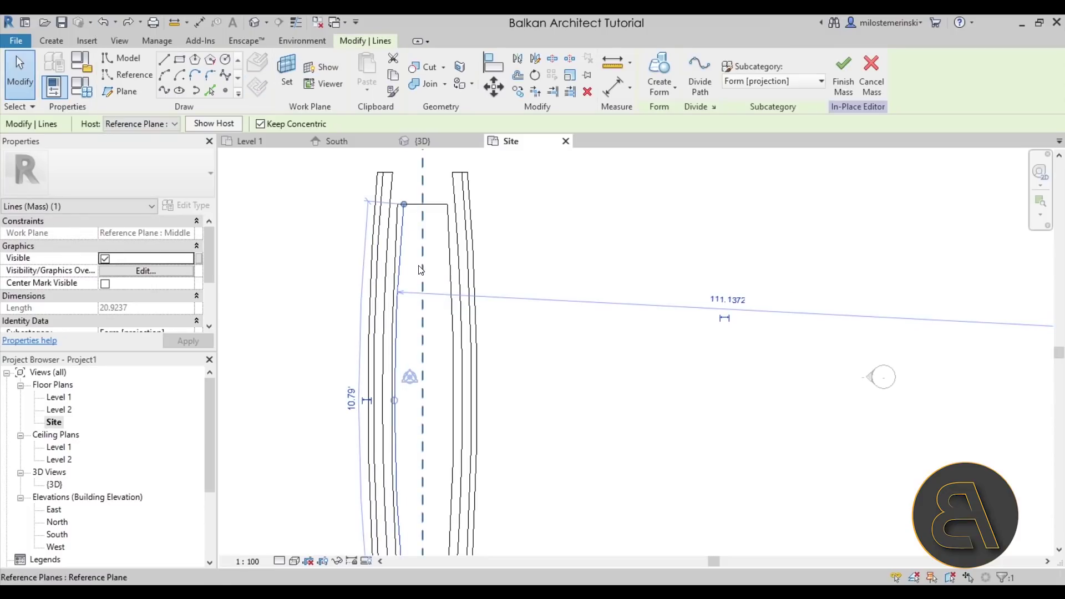
left_click(516, 61)
left_click(423, 226)
left_click(289, 173)
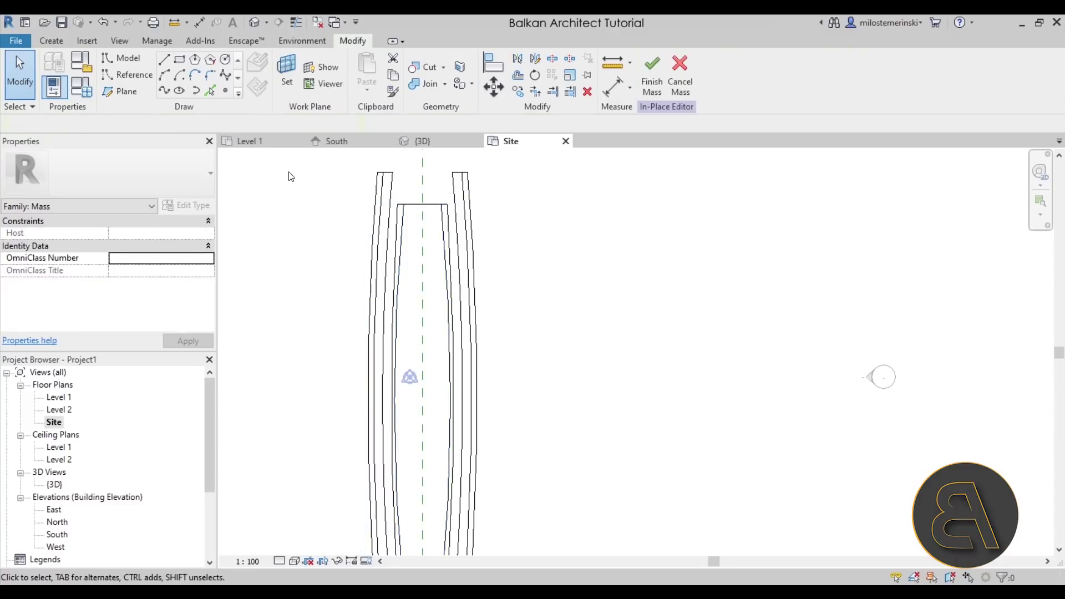
- In the 3D view, join the near endpoints of the two middle arcs with a straight line on Reference Plane : Middle
left_click(411, 145)
scroll(466, 293, "up", 6)
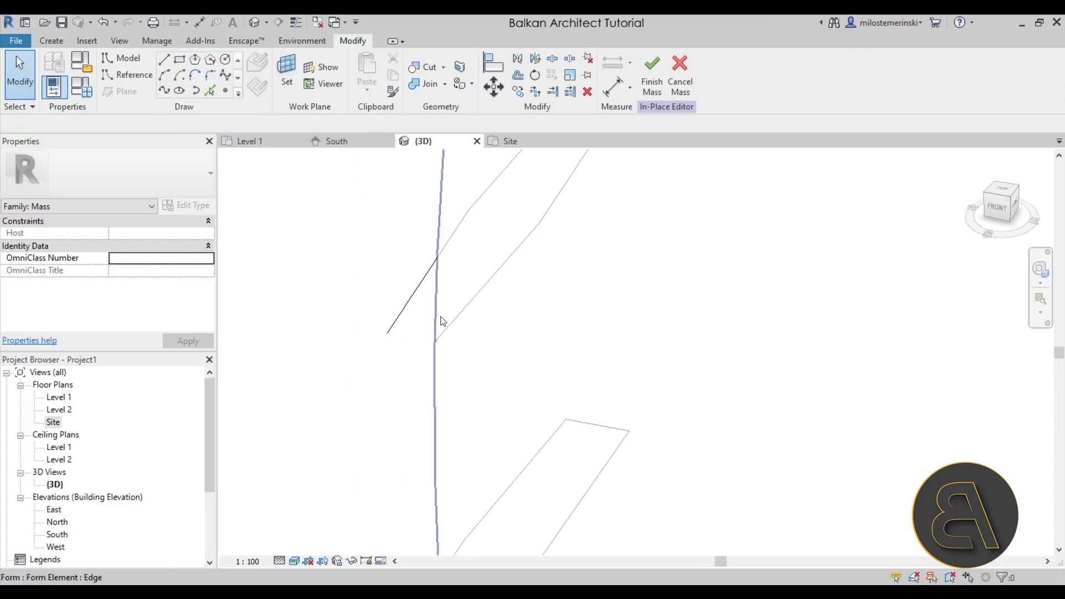
left_click(166, 63)
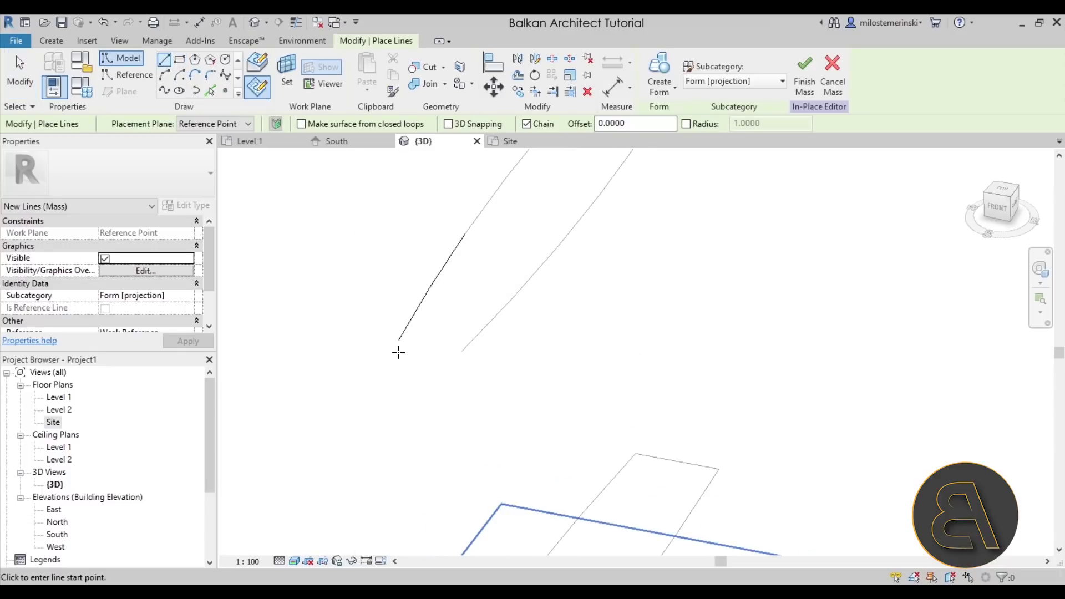
left_click(209, 123)
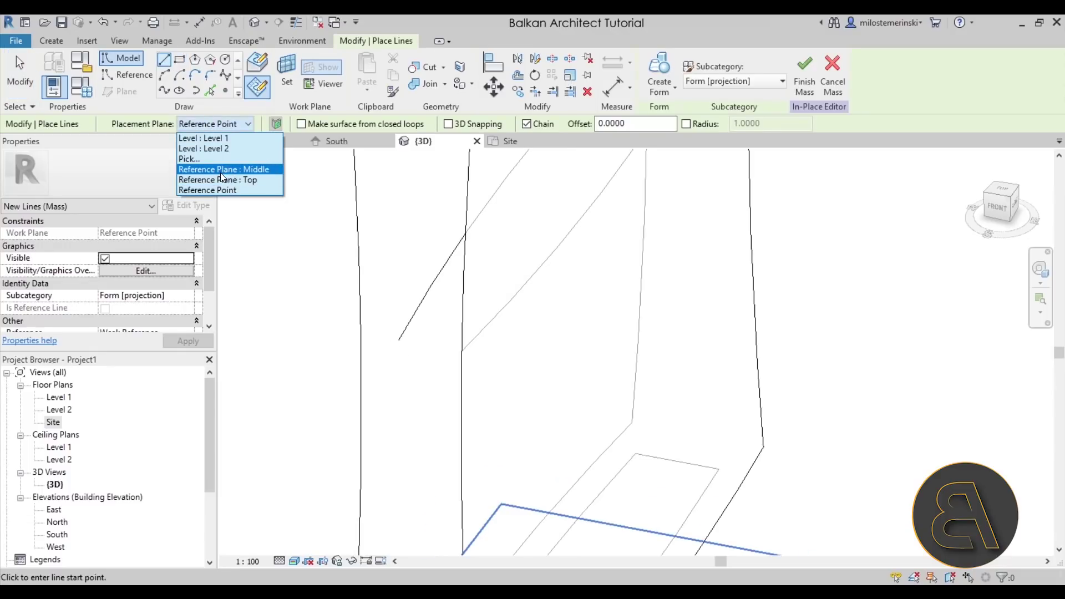
left_click(221, 172)
left_click(399, 340)
left_click(461, 351)
scroll(543, 355, "down", 2)
middle_click_drag(544, 355, 468, 463)
key("Escape")
- Close the far end of the middle profile with a straight line joining the arcs' other two endpoints
scroll(543, 265, "up", 2)
left_click(524, 232)
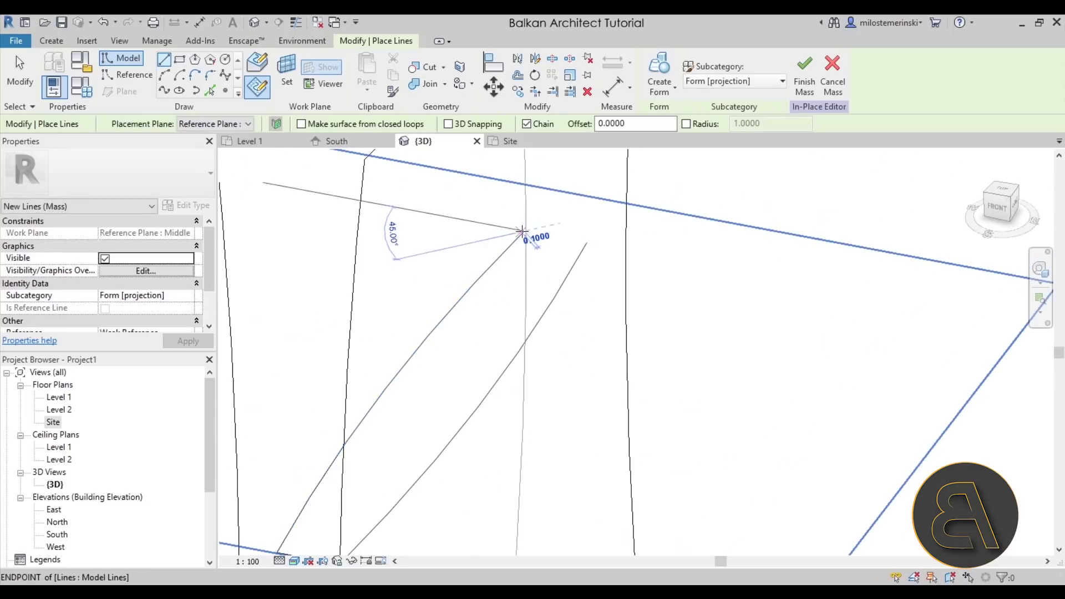
left_click(587, 242)
middle_click_drag(490, 250, 289, 154, "shift")
key("Escape")
key("Escape")
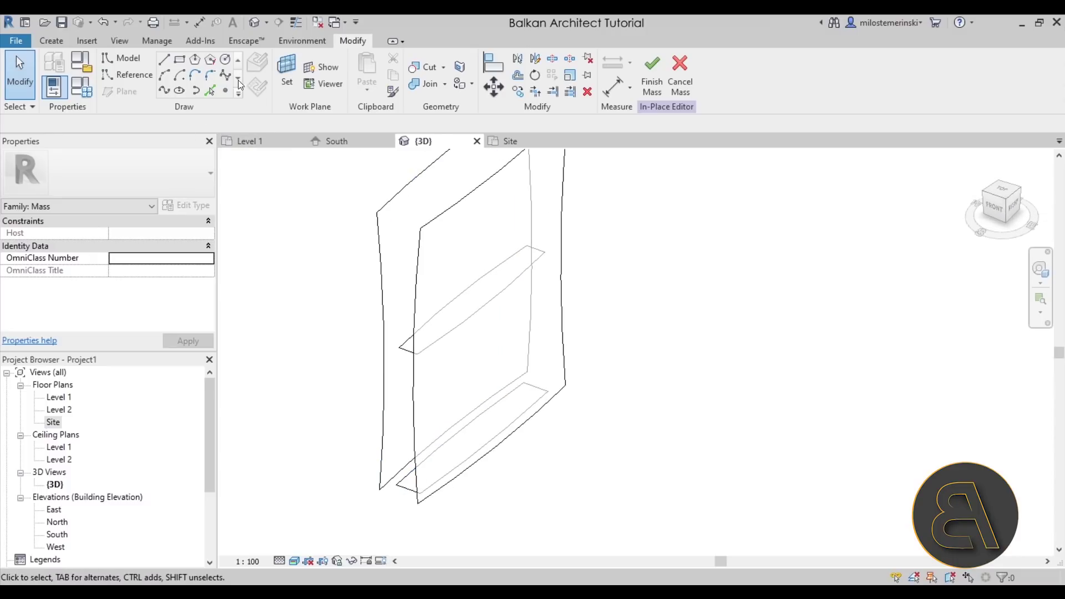
- In the Site plan, draw a start-end-radius arc of about 157 radius on Reference Plane : Top, slightly outside the base profile's left arc
left_click(509, 141)
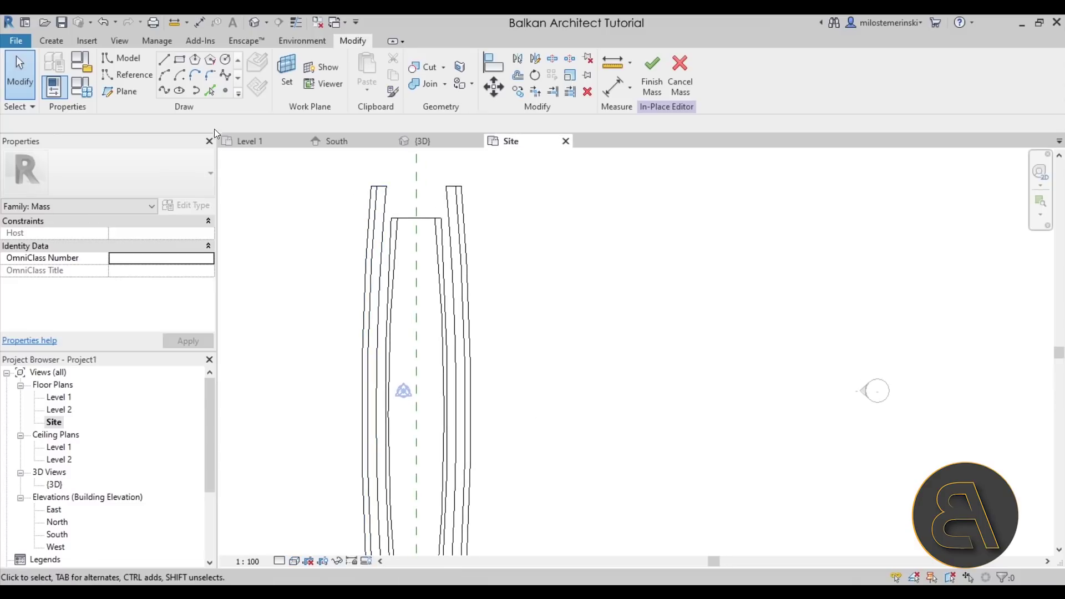
left_click(166, 78)
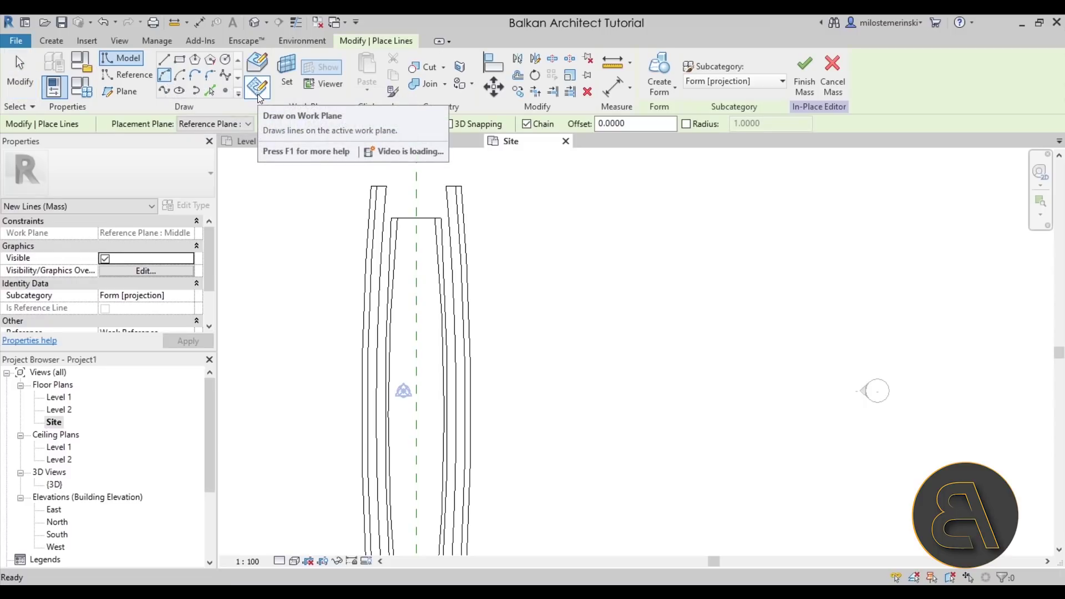
left_click(226, 124)
left_click(239, 175)
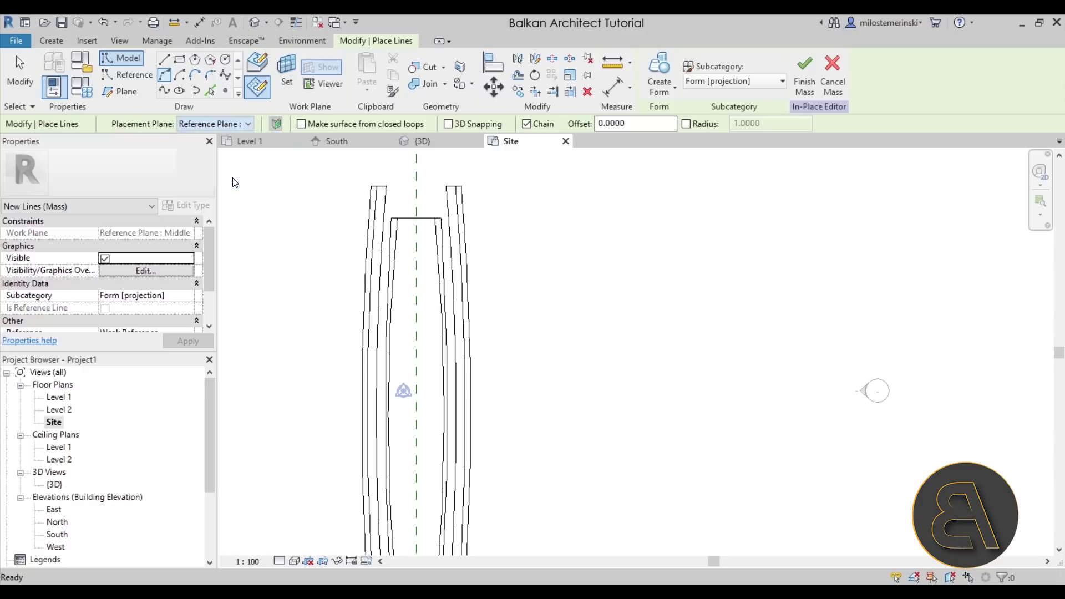
scroll(390, 269, "up", 3)
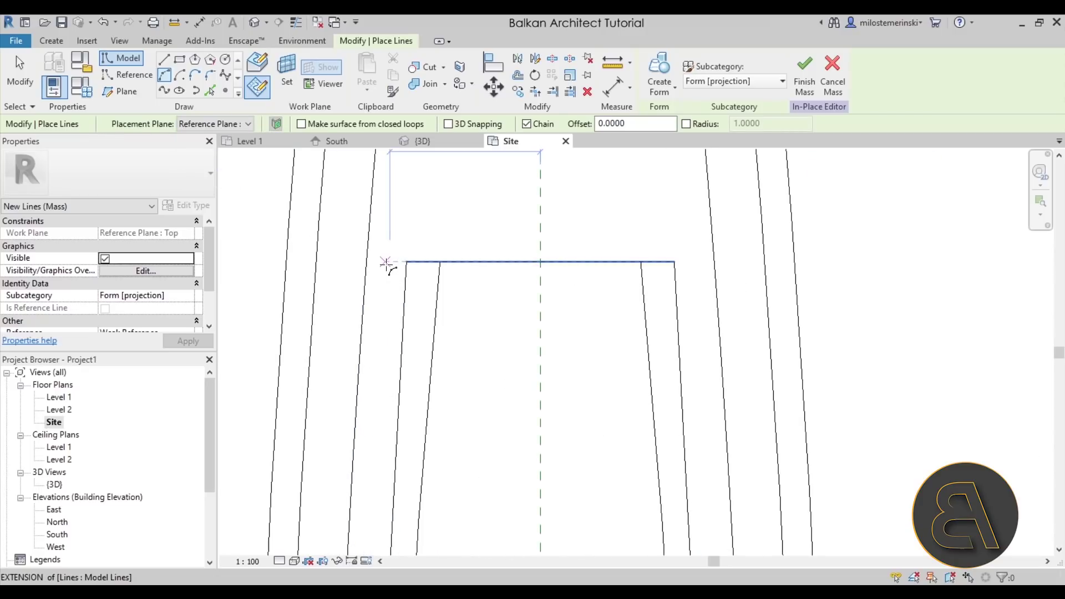
left_click(382, 262)
scroll(409, 218, "down", 5)
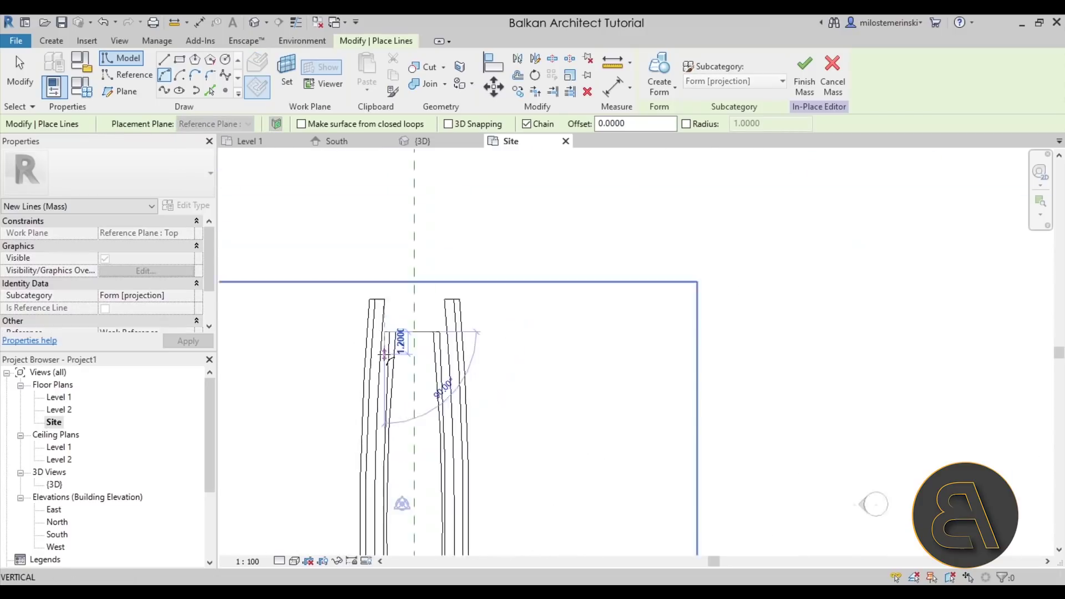
scroll(416, 421, "up", 4)
left_click(427, 460)
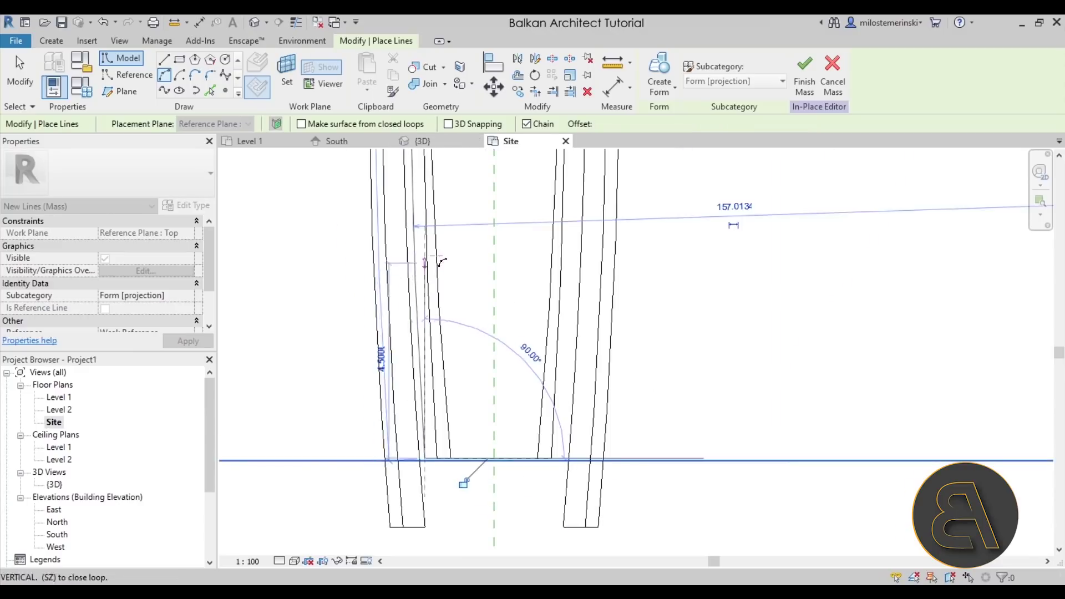
key("Escape")
scroll(436, 256, "down", 4)
middle_click_drag(436, 256, 420, 400)
key("Escape")
- Mirror the Top-plane arc across the central reference plane
scroll(420, 396, "up", 1)
left_click(404, 320)
scroll(440, 295, "down", 3)
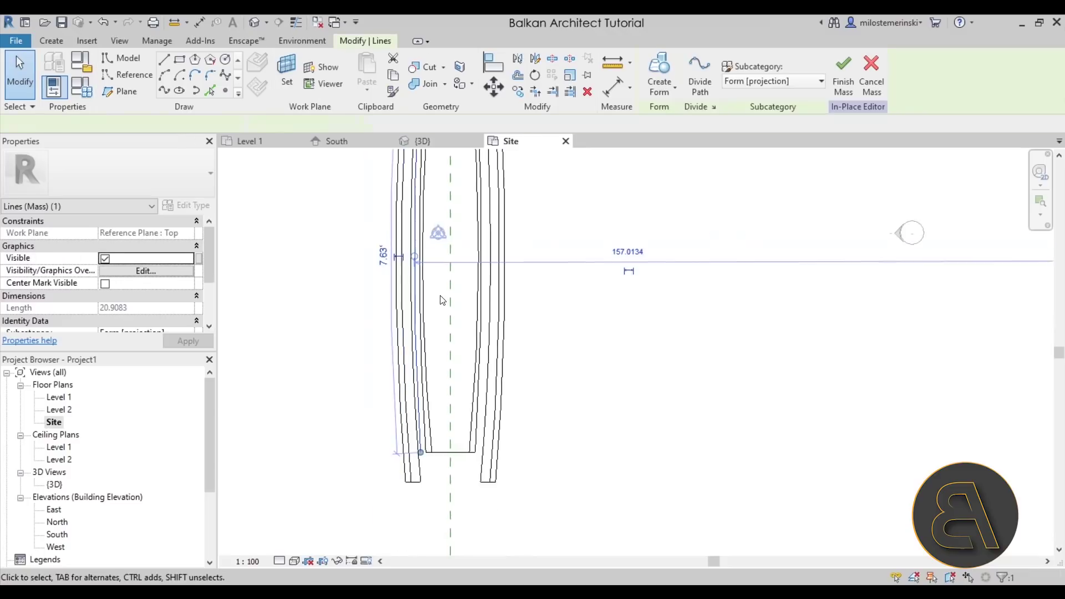
middle_click_drag(442, 300, 424, 367)
left_click(519, 59)
left_click(436, 168)
left_click(516, 244)
- In the 3D view, join the near endpoints of the two top arcs with a straight line on Reference Plane : Top
left_click(424, 140)
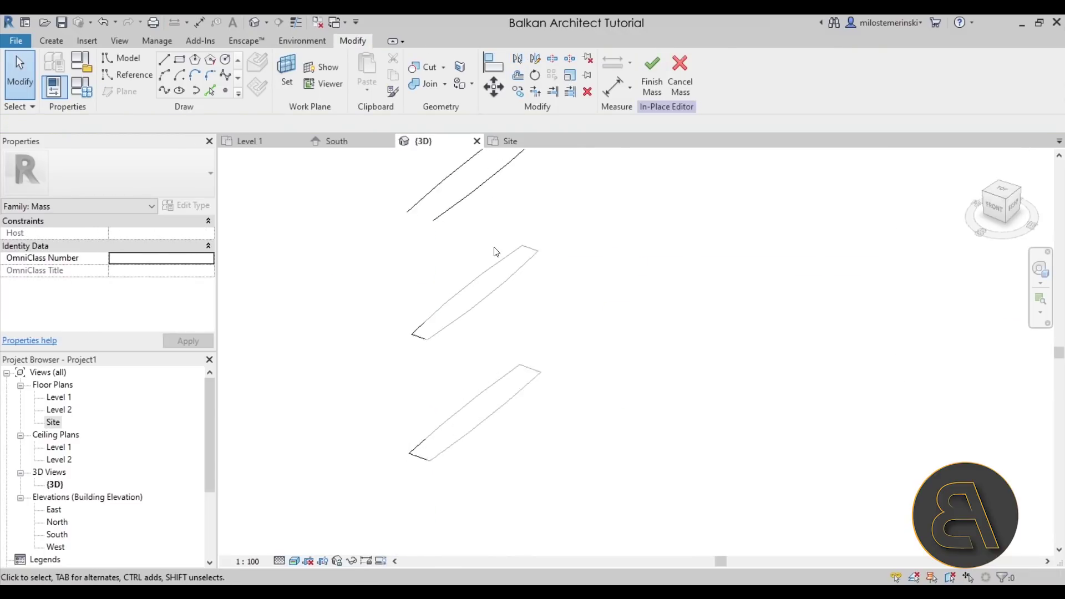
middle_click_drag(475, 282, 353, 152, "shift")
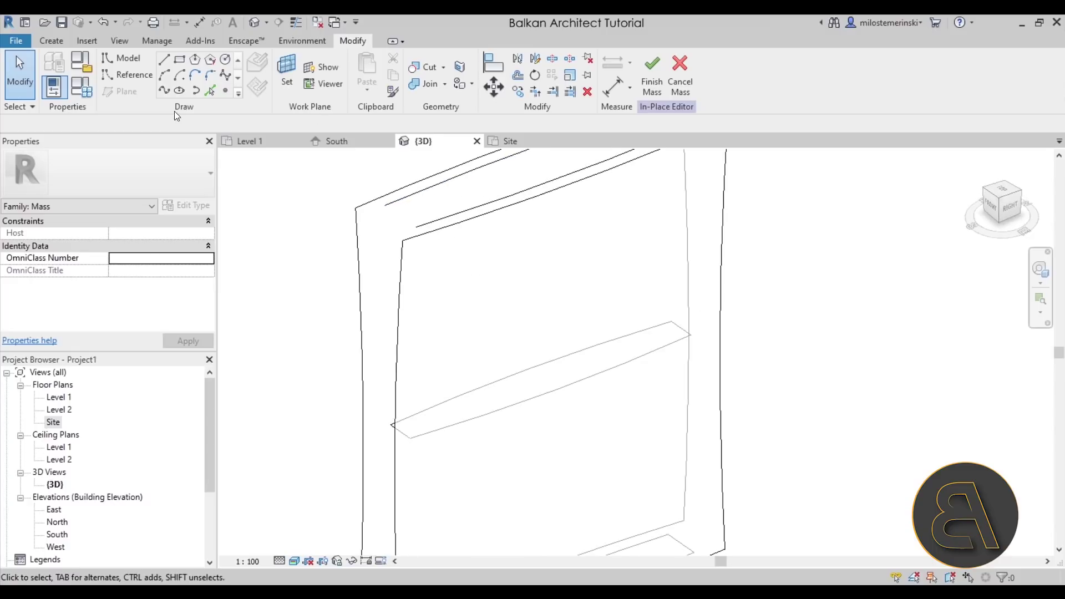
left_click(163, 59)
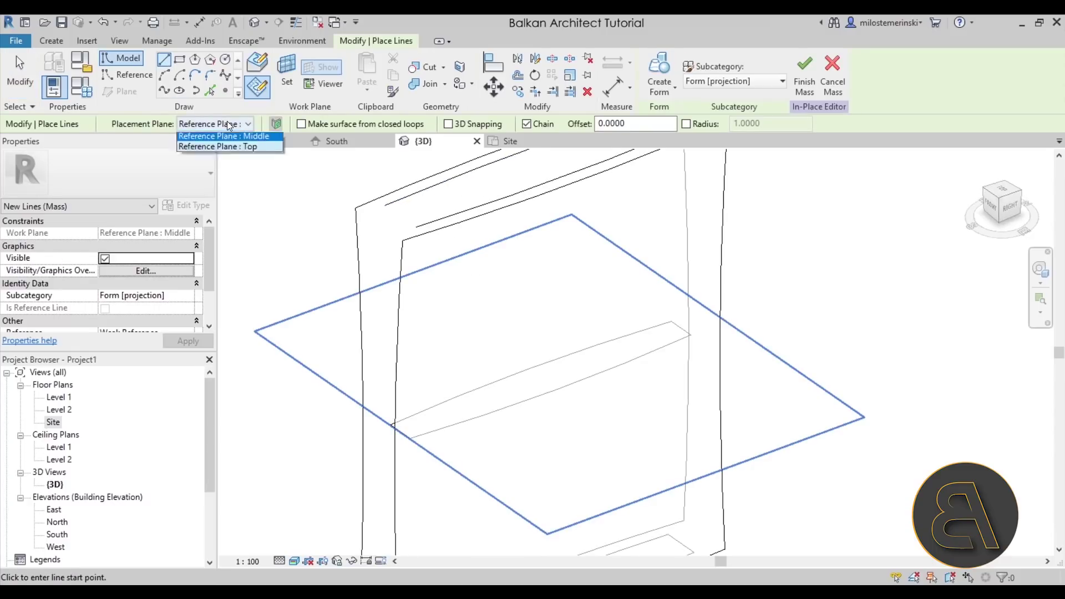
left_click(220, 180)
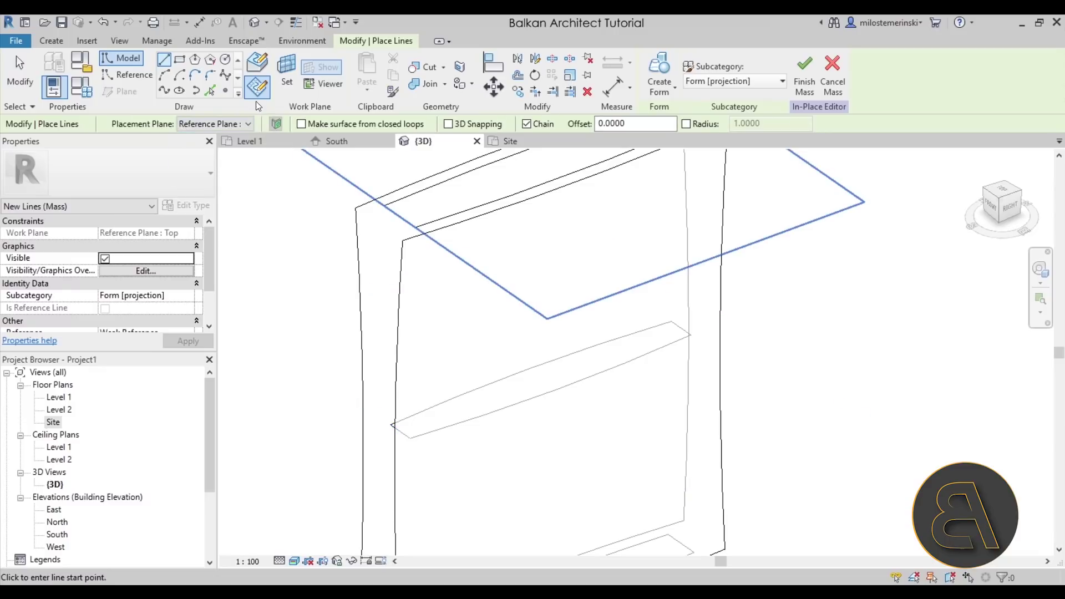
scroll(386, 206, "up", 3)
left_click(389, 206)
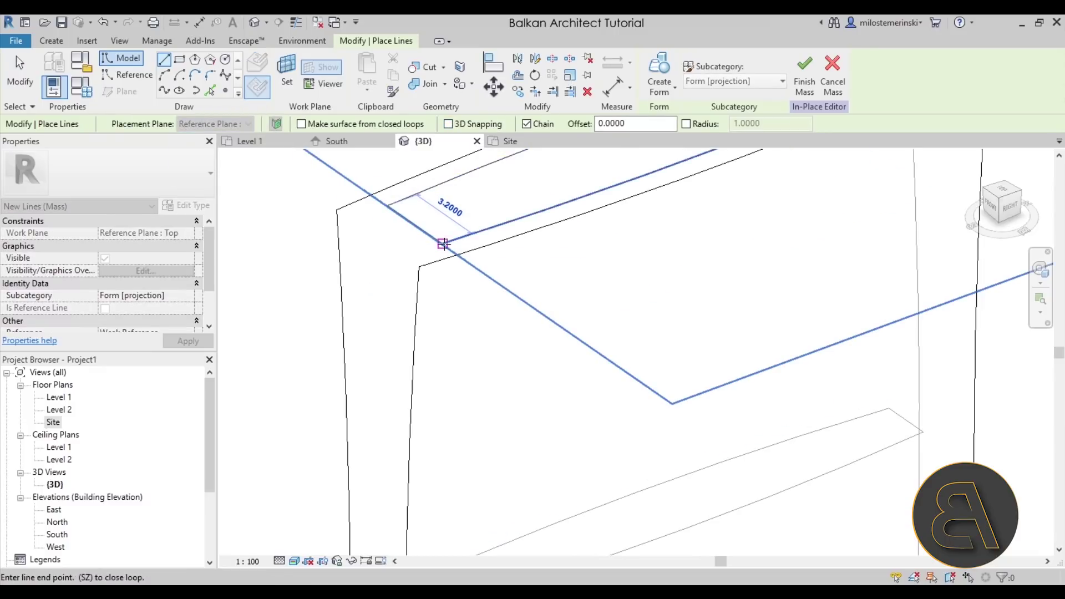
- Close the far end of the top profile with a straight line joining the two arcs' remaining endpoints
scroll(347, 411, "down", 4)
scroll(583, 278, "up", 5)
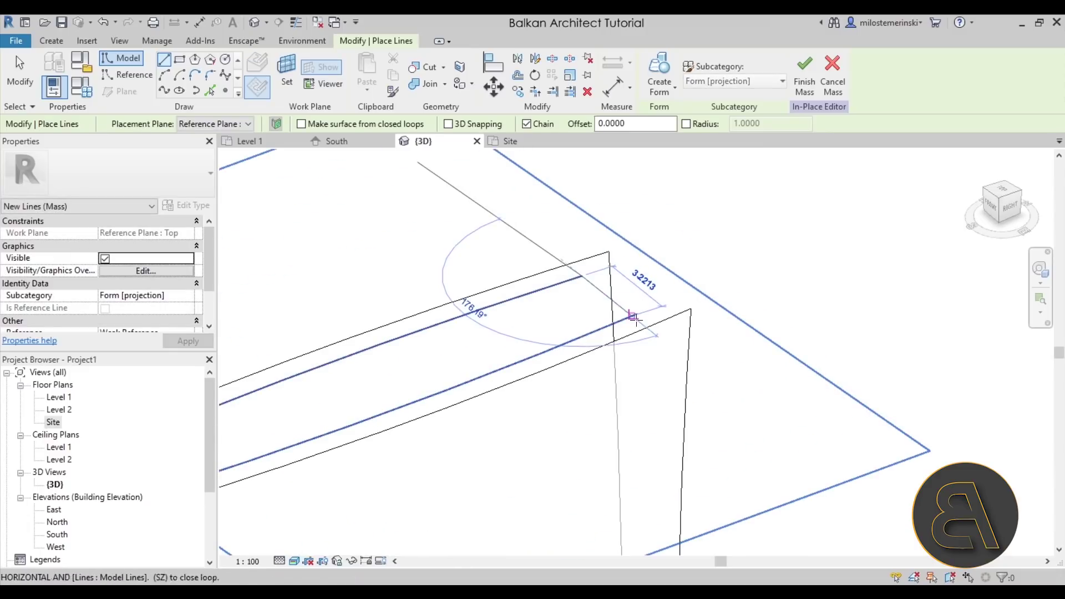
left_click(637, 314)
scroll(614, 209, "down", 4)
key("Escape")
key("Escape")
middle_click_drag(666, 400, 669, 400, "shift")
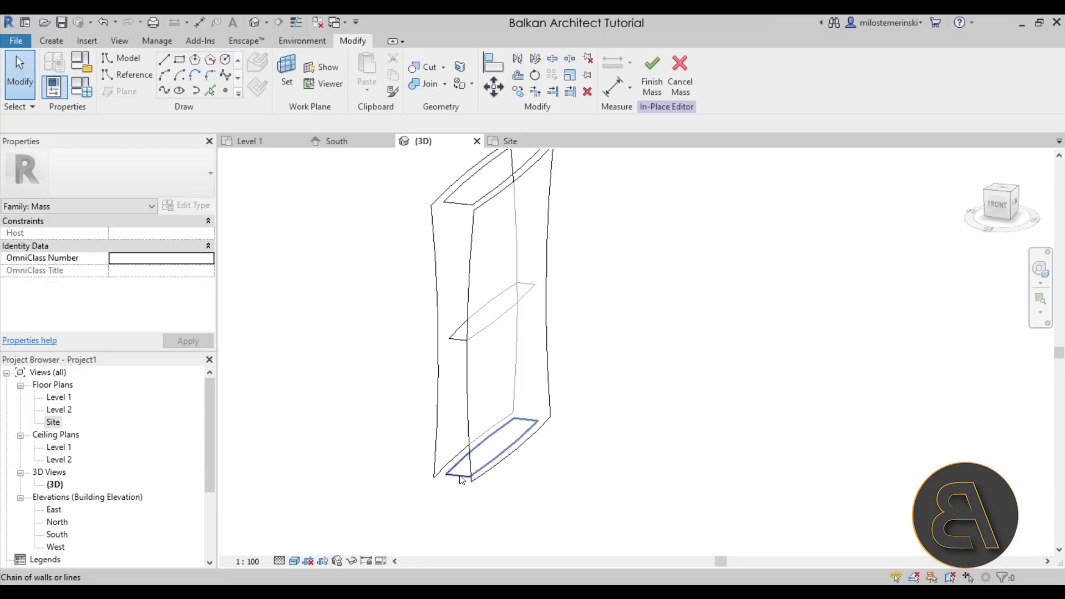
- Create a solid core form from the closed base, middle and top profiles between the two curved side surfaces
left_click(460, 477)
left_click(455, 335, "ctrl")
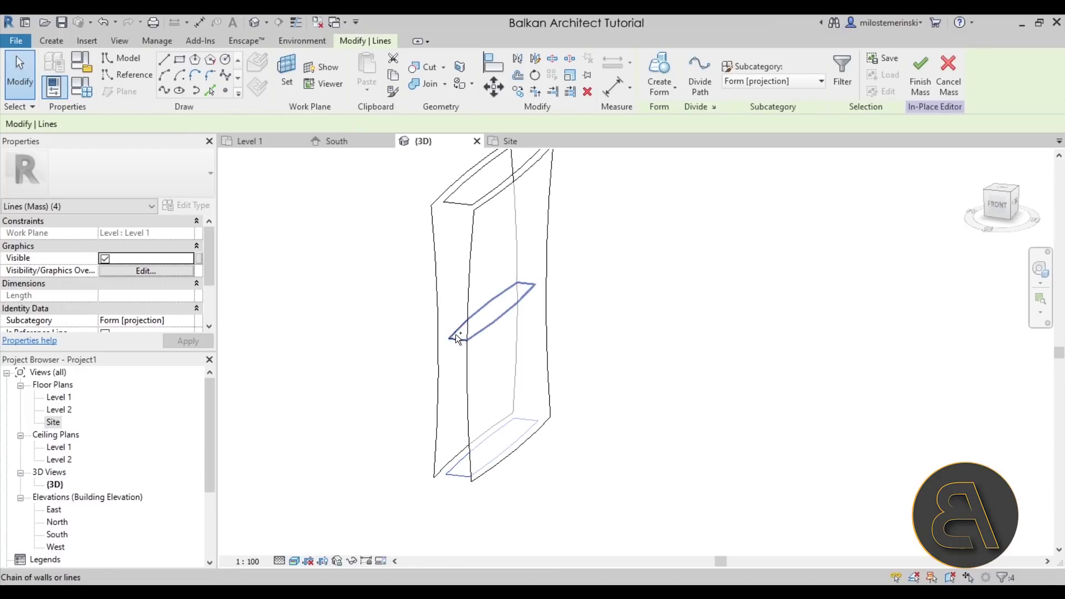
left_click(445, 200, "ctrl")
left_click(447, 201, "ctrl")
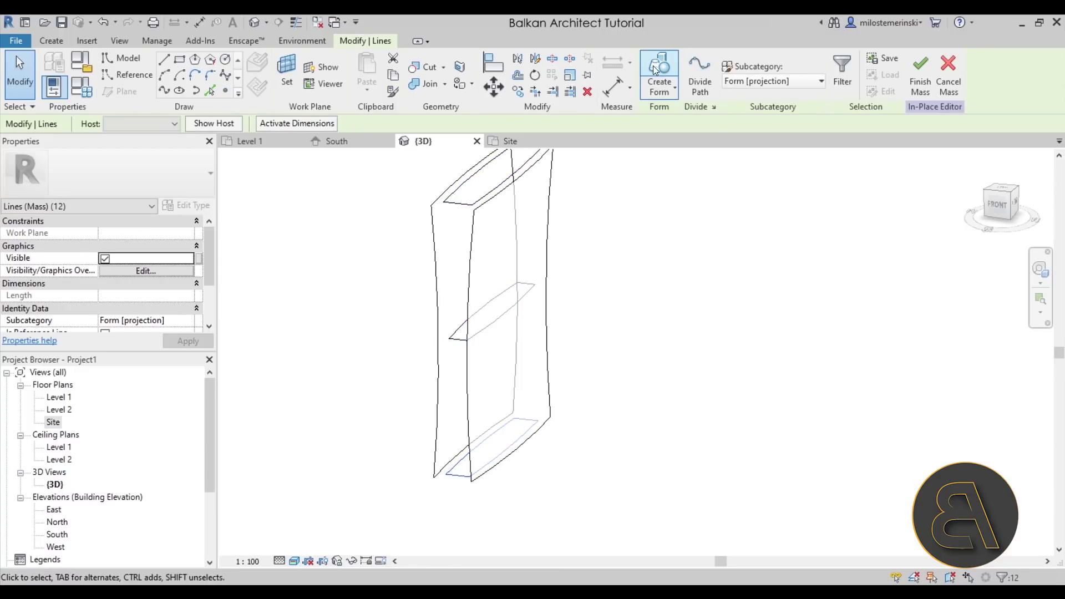
left_click(654, 66)
scroll(582, 326, "down", 3)
middle_click_drag(657, 365, 682, 432, "shift")
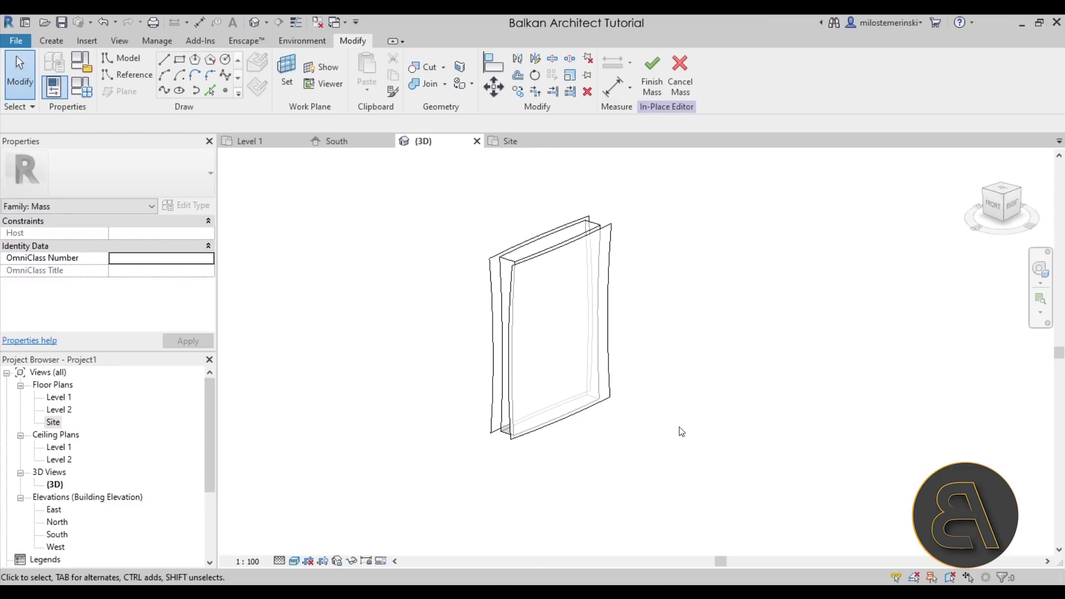
scroll(681, 431, "up", 1)
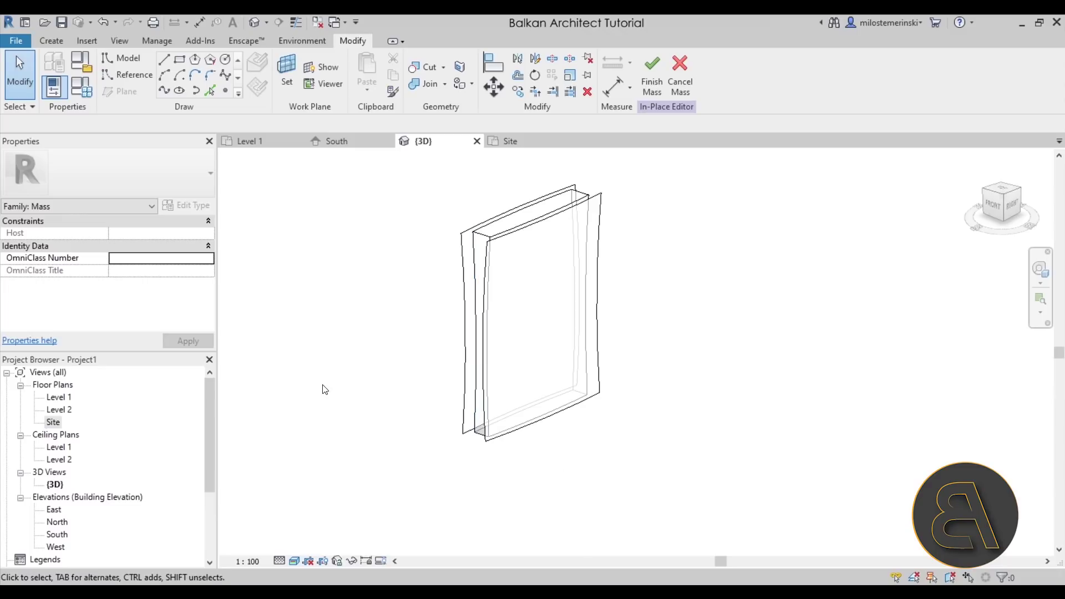
- In the Level 1 plan, name the central vertical reference plane "center"
double_click(62, 547)
scroll(488, 317, "down", 2)
middle_click_drag(482, 319, 400, 318)
left_click(274, 144)
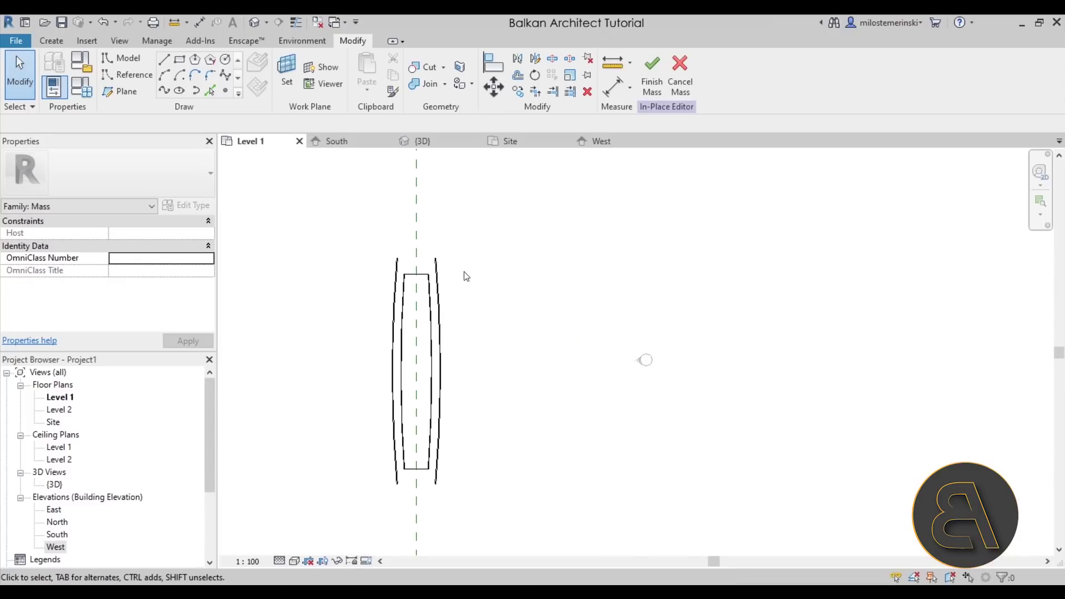
left_click(416, 245)
scroll(456, 284, "down", 1)
middle_click_drag(467, 285, 465, 321)
left_click(416, 260)
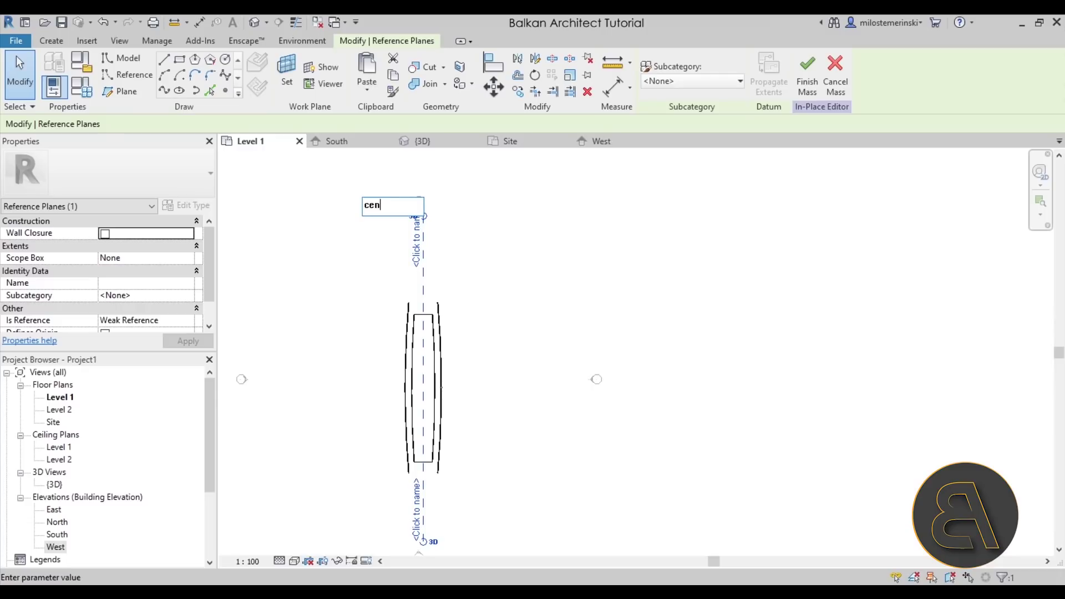
type("center")
key("Return")
left_click(475, 264)
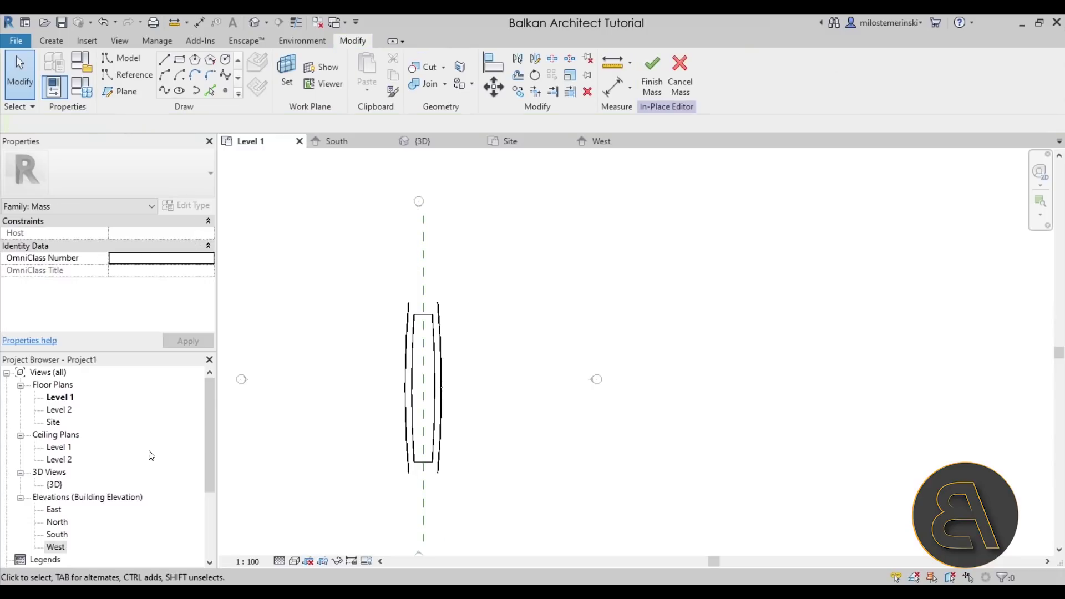
- In the West elevation, start model lines with the work plane set to Reference Plane : center
double_click(58, 547)
scroll(494, 316, "up", 2)
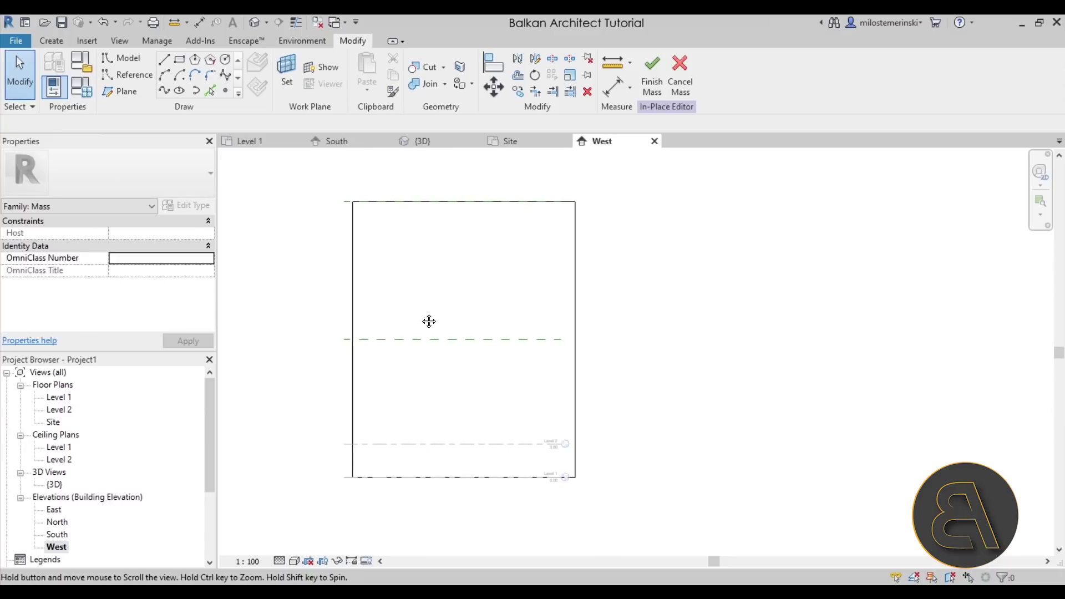
left_click(129, 61)
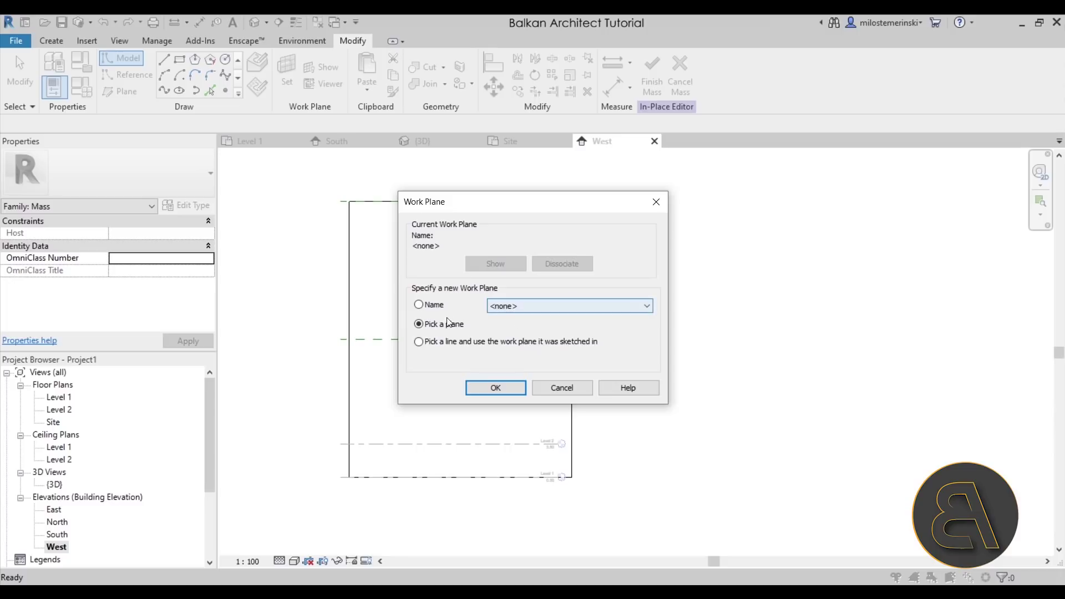
left_click(435, 309)
left_click(533, 306)
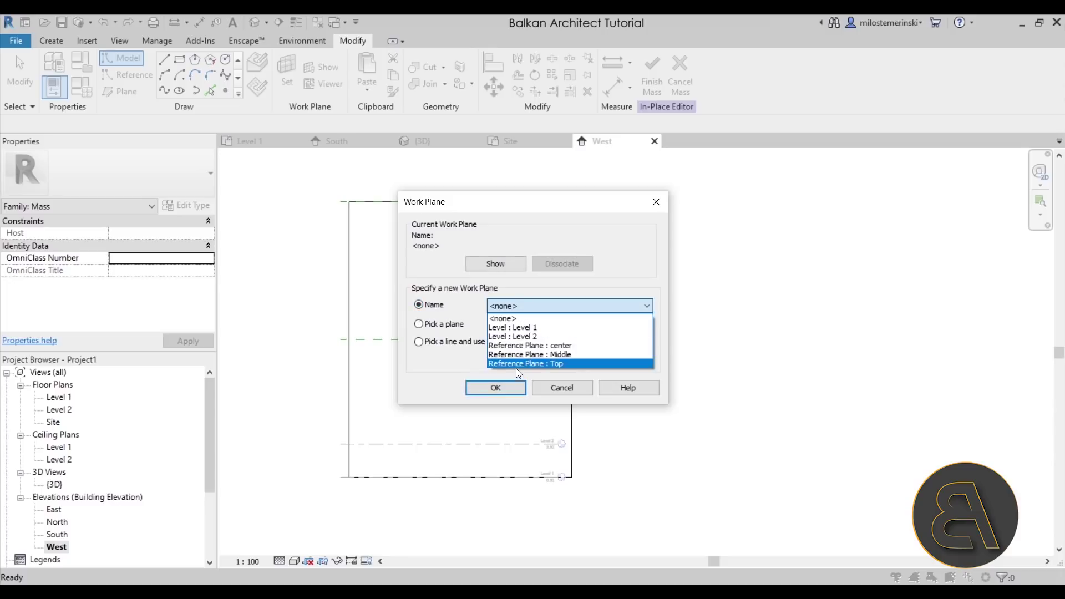
left_click(521, 342)
left_click(504, 388)
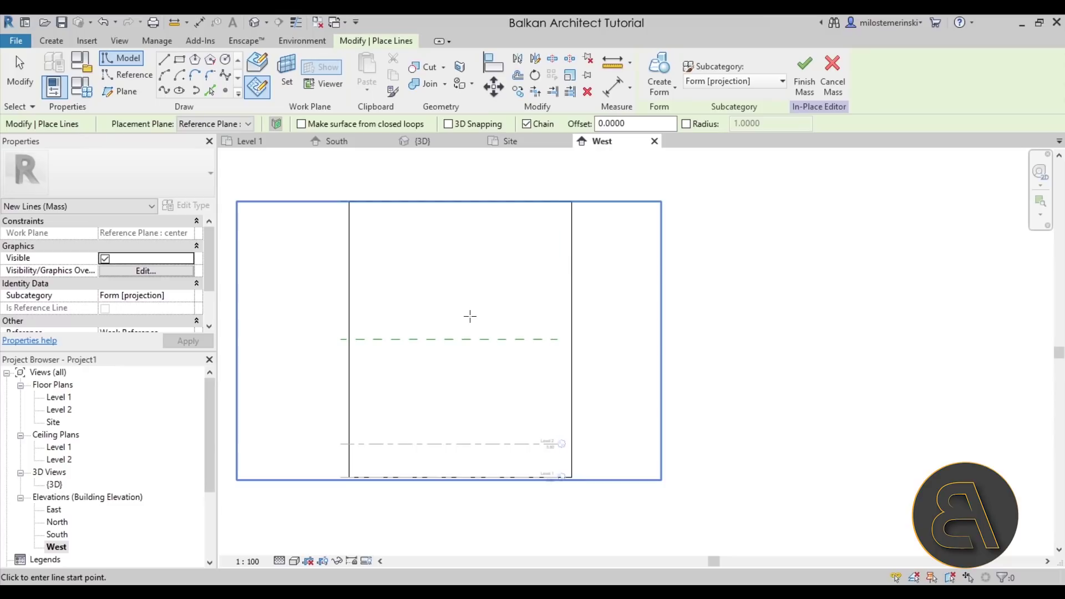
- Show the West elevation in wireframe and draw a vertical and a horizontal line forming a corner just outside the core's top-left corner
left_click(296, 561)
left_click(320, 478)
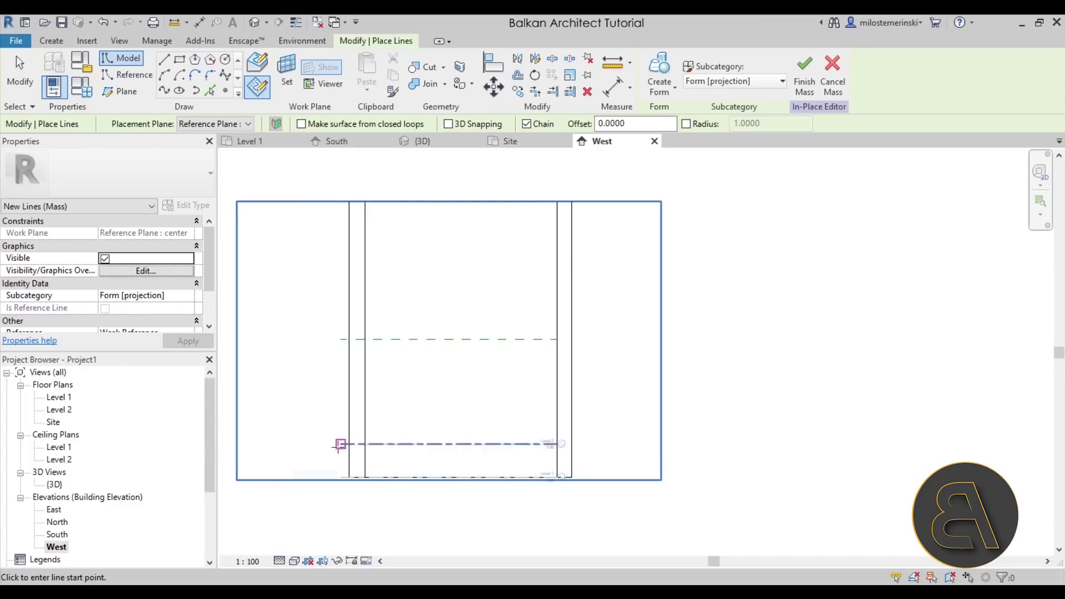
scroll(392, 241, "up", 2)
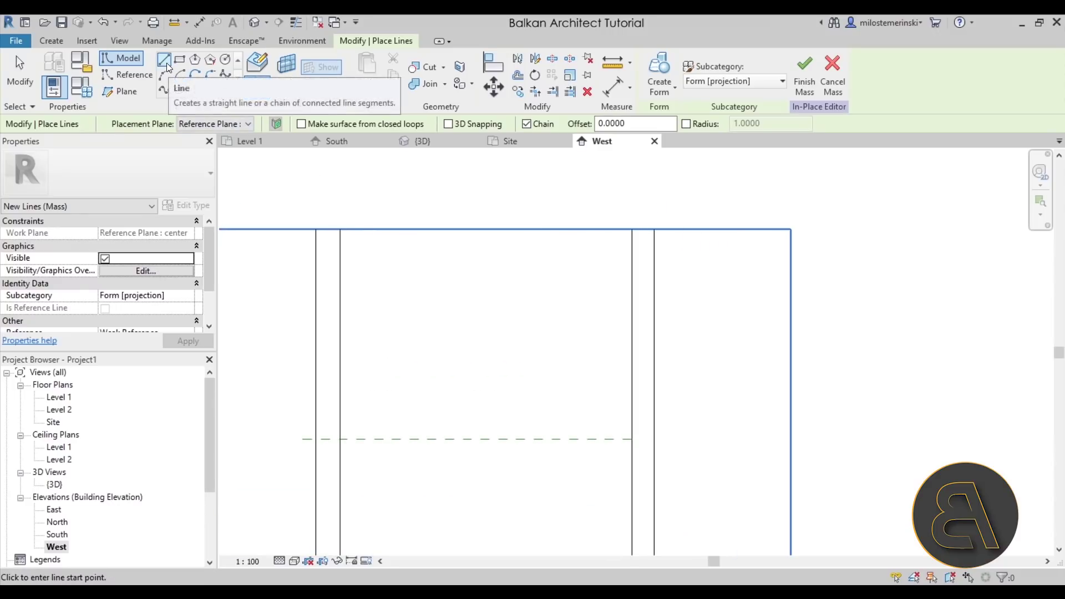
scroll(350, 222, "up", 2)
scroll(328, 271, "up", 2)
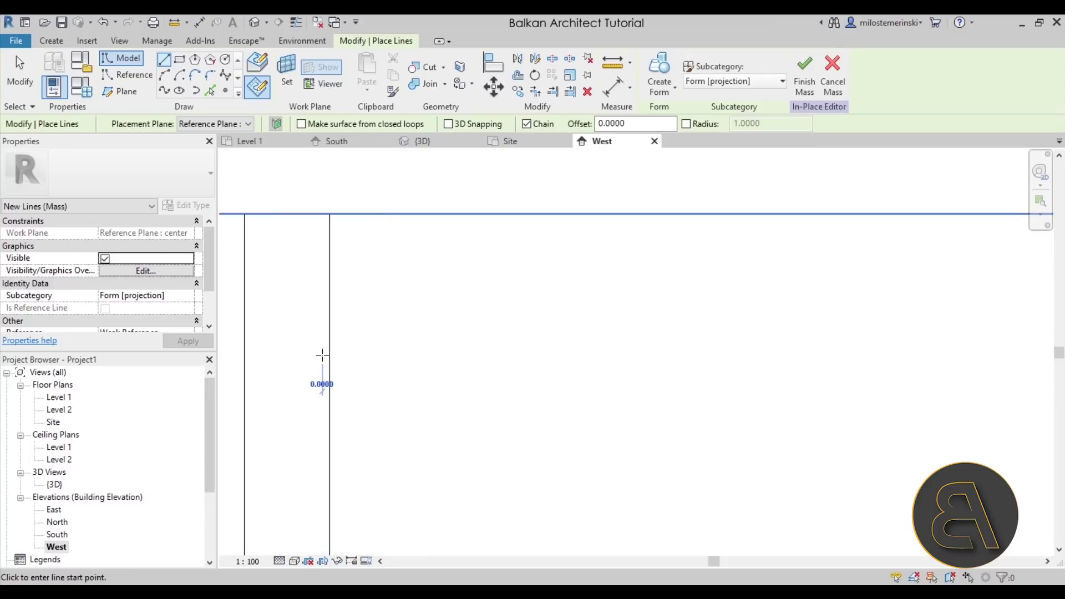
left_click(602, 355)
left_click(323, 355)
left_click(327, 189)
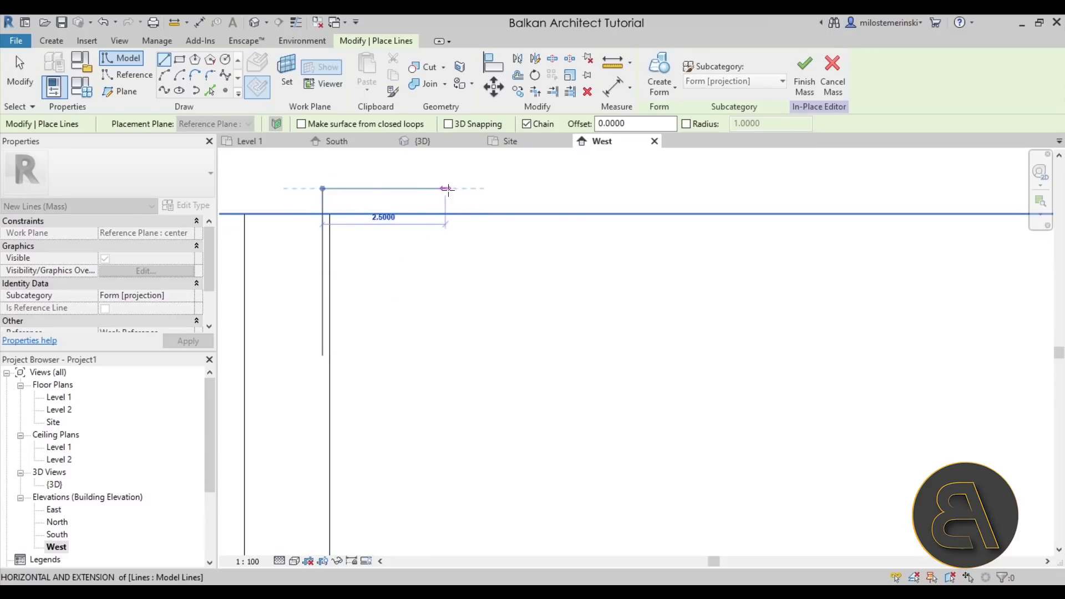
left_click(470, 189)
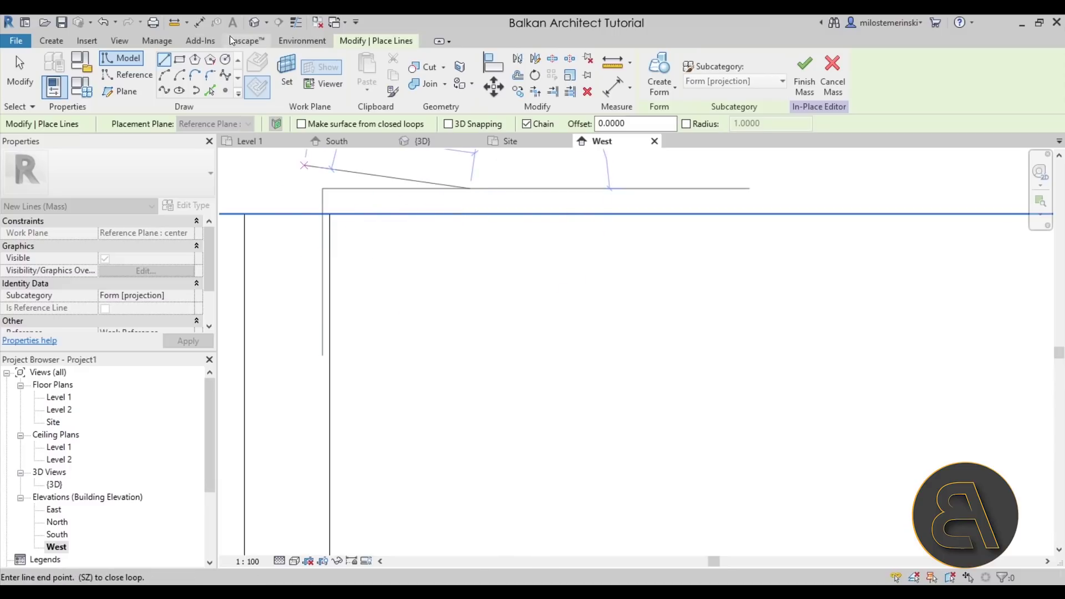
- Draw a start-end-radius arc from the horizontal line's free end to the vertical line, bulging towards the corner
left_click(165, 76)
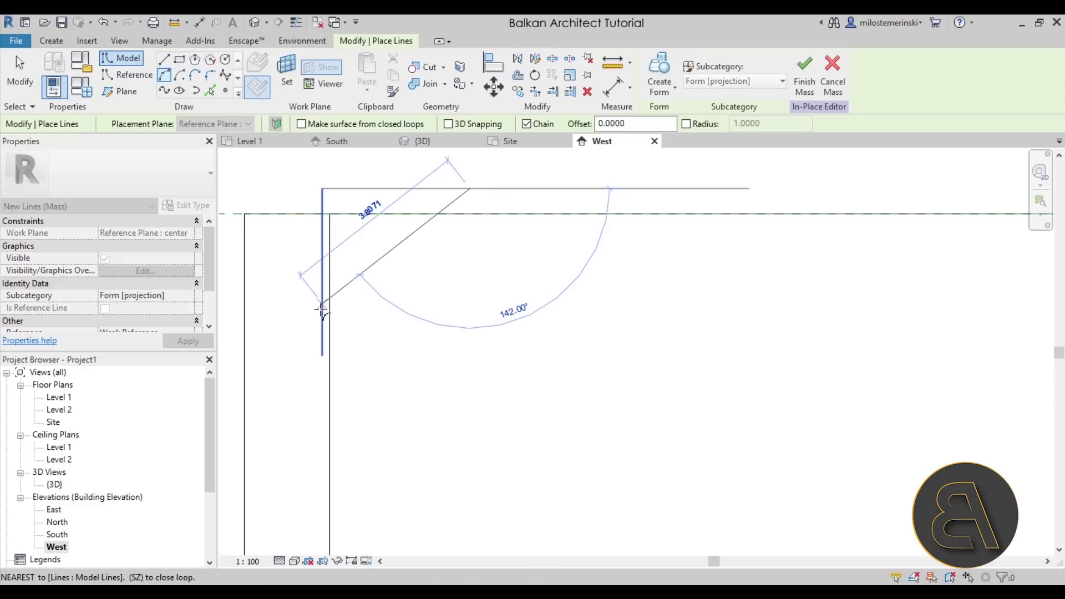
left_click(323, 334)
left_click(362, 240)
scroll(384, 284, "down", 3)
key("Escape")
key("Escape")
scroll(435, 297, "down", 3)
scroll(404, 268, "up", 6)
left_click(404, 270)
- Trim the arc and the vertical line to a corner, removing the line's excess below the arc
key("Escape")
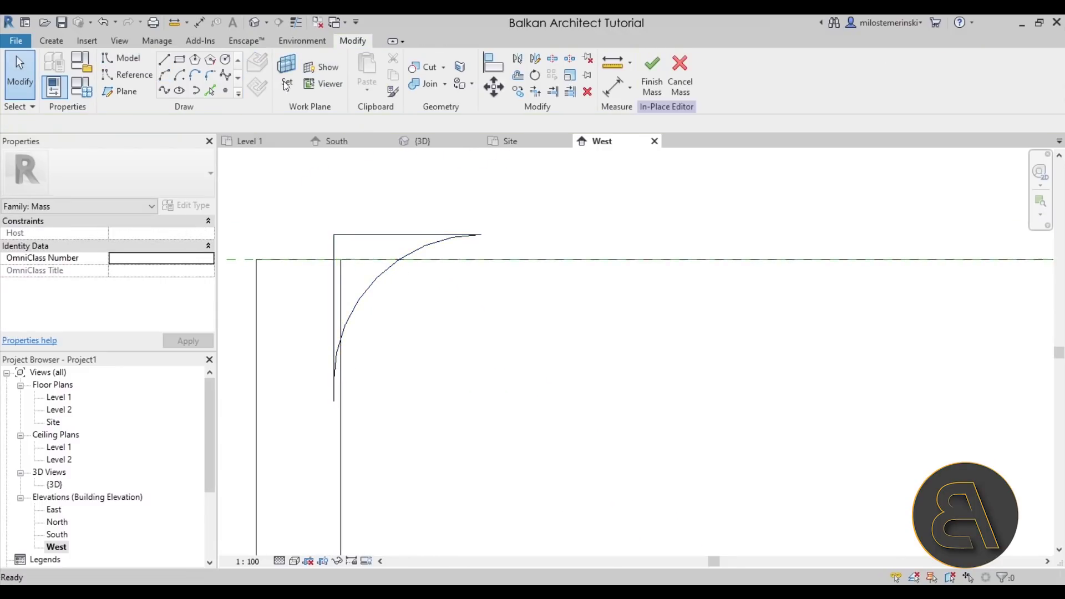
left_click(531, 94)
left_click(361, 302)
left_click(332, 292)
scroll(364, 318, "up", 5)
key("Escape")
- Move the closed three-segment profile so its outer corner sits on the core's top-left corner
key("Tab")
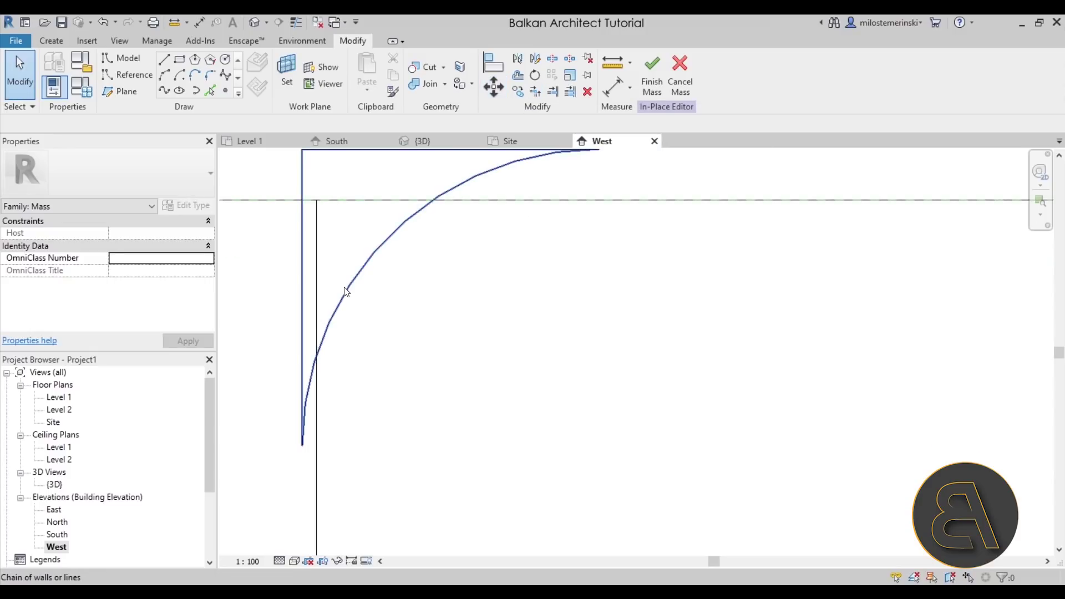
left_click(347, 291)
scroll(363, 315, "down", 2)
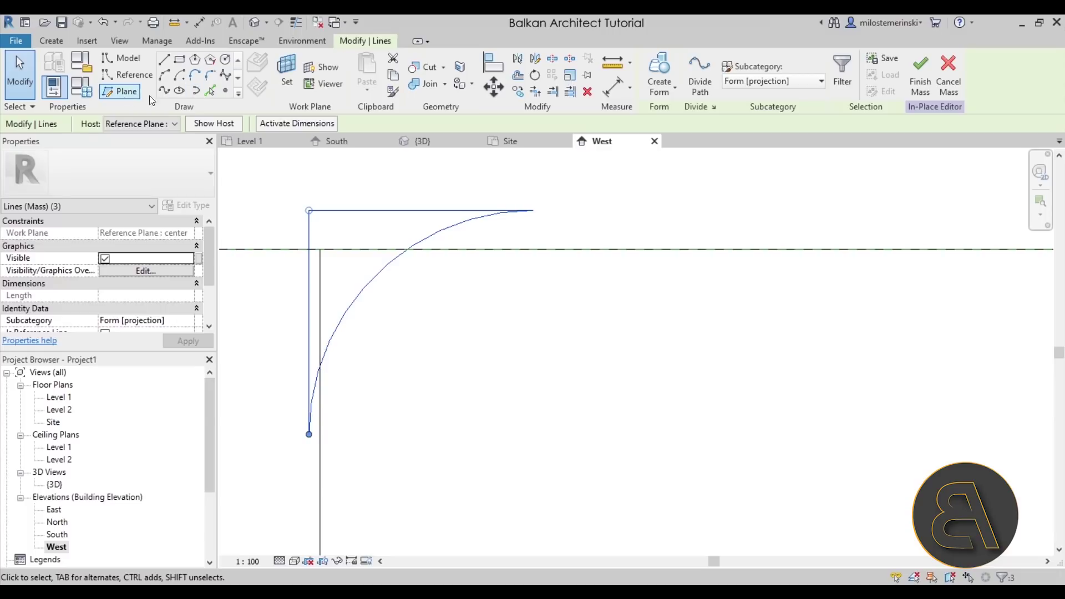
left_click(491, 89)
left_click(308, 211)
left_click(320, 248)
scroll(326, 236, "up", 4)
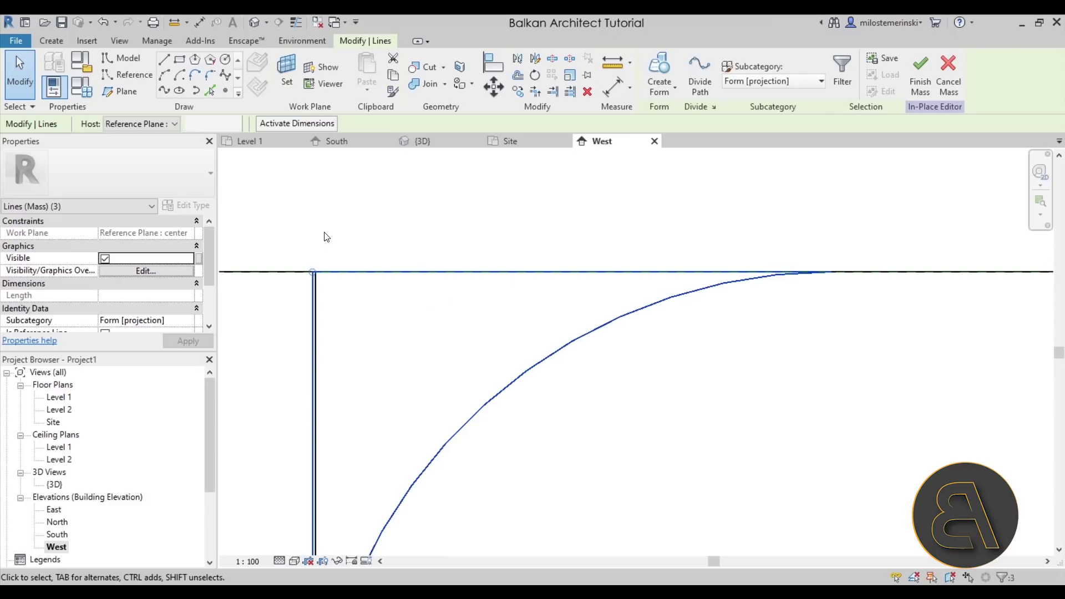
key("Escape")
- Mirror the corner profile to the core's opposite top corner across a drawn vertical axis through the middle of the top edge
scroll(347, 225, "down", 3)
scroll(349, 225, "down", 2)
key("Tab")
left_click(364, 255)
scroll(413, 315, "down", 2)
scroll(413, 315, "down", 2)
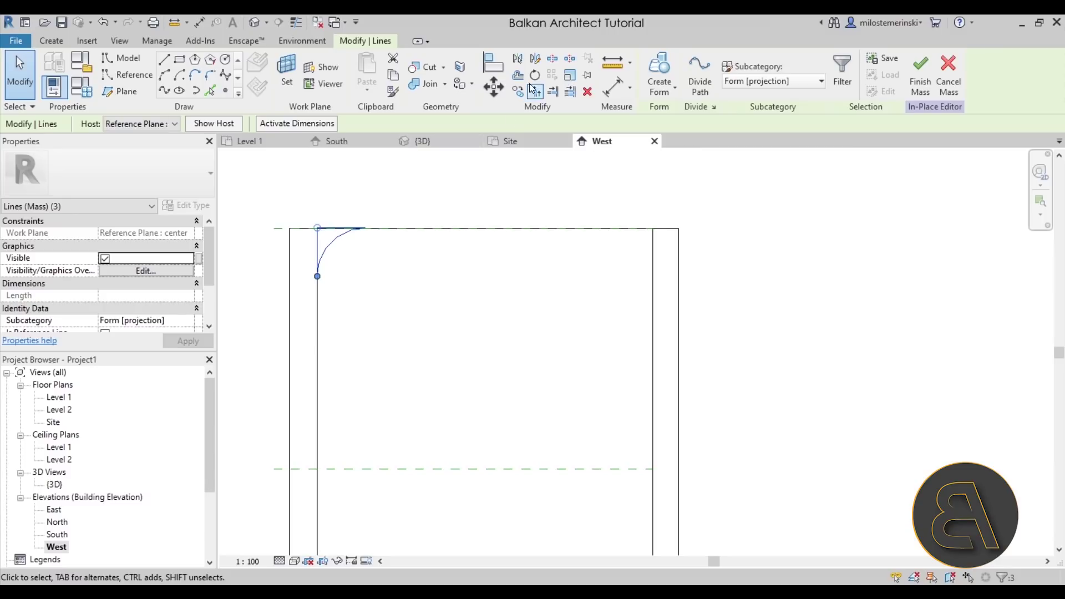
left_click(534, 63)
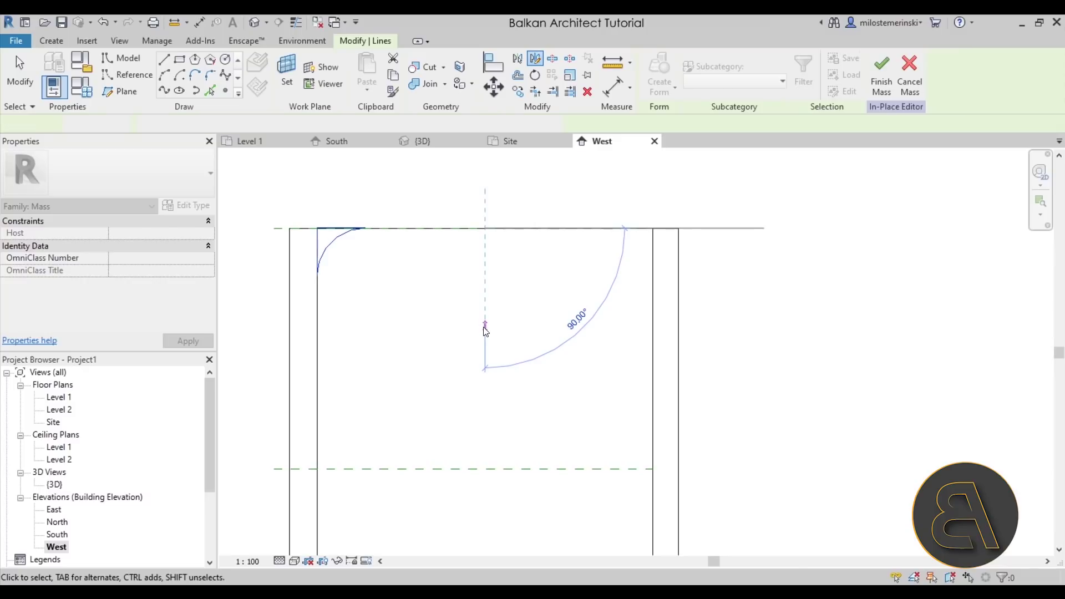
left_click(485, 332)
key("Escape")
key("Escape")
scroll(632, 244, "up", 8)
scroll(627, 254, "down", 5)
- In the 3D view, create a void form from the near corner profile, about 4.84 deep, cutting the core's top corner
left_click(423, 141)
middle_click_drag(421, 238, 431, 252, "shift")
scroll(466, 230, "up", 6)
key("Tab")
left_click(435, 269)
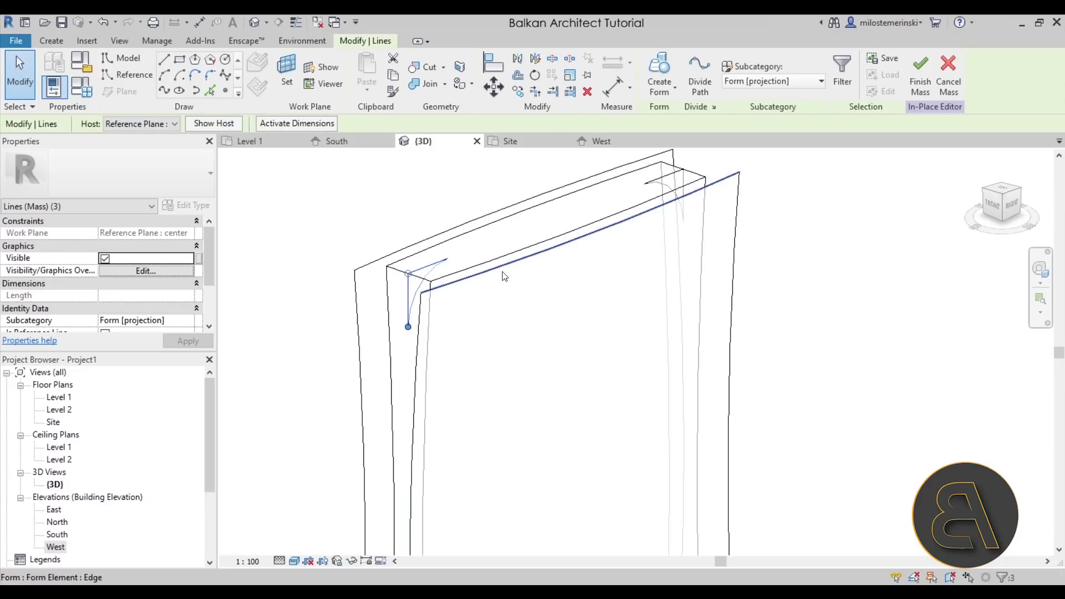
left_click(658, 91)
left_click(672, 151)
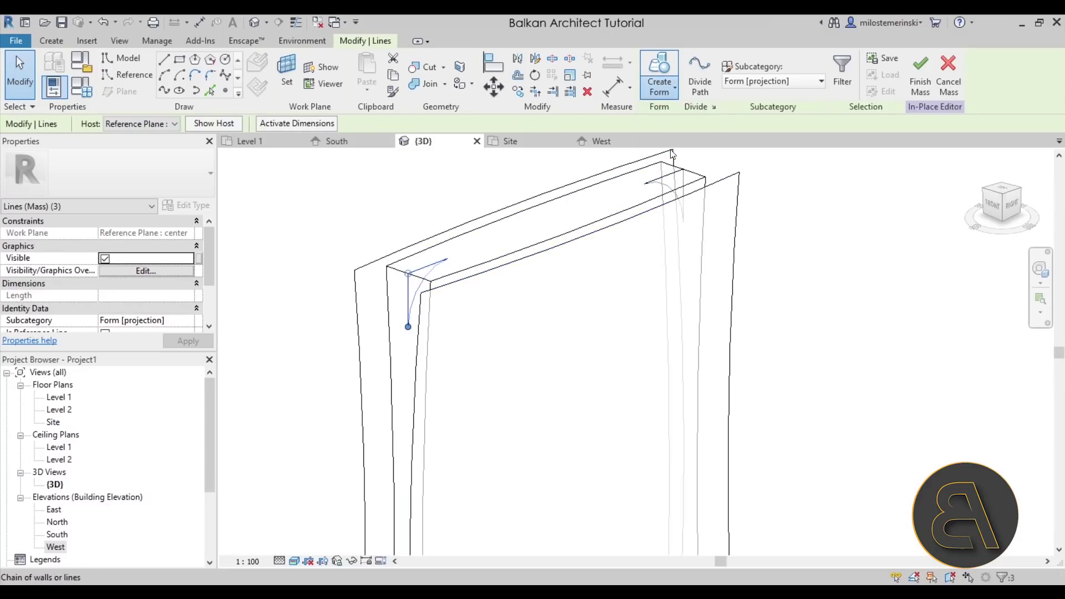
left_click_drag(421, 295, 471, 308)
middle_click_drag(392, 311, 579, 330, "shift")
left_click(650, 347)
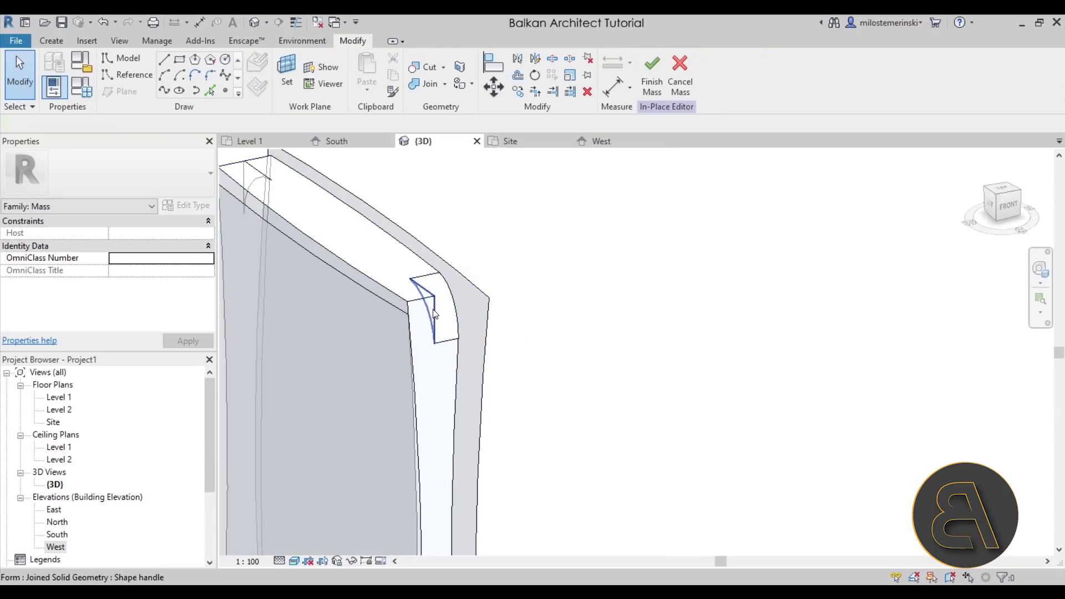
- Extend the inner face of the corner void through the core's thickness, making the void about 9.41 deep
key("Tab")
key("Tab")
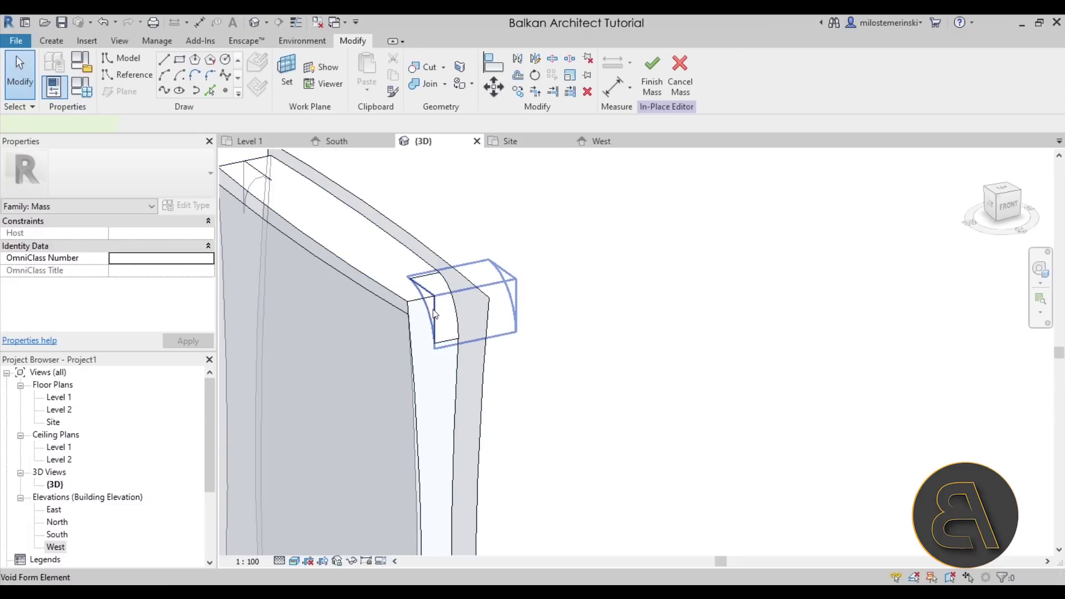
left_click(431, 311)
key("Tab")
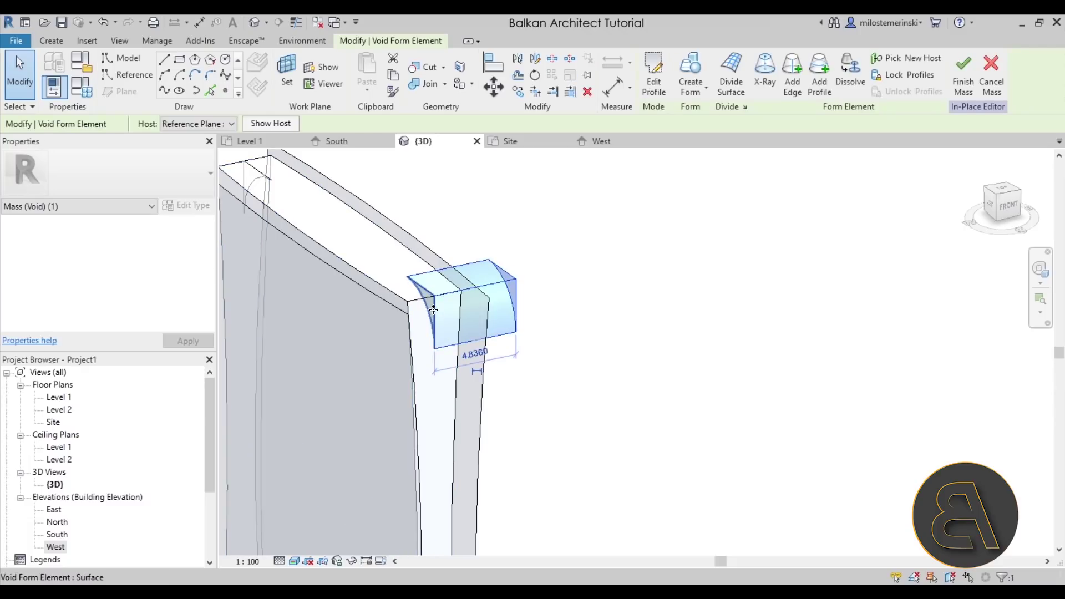
left_click(433, 309)
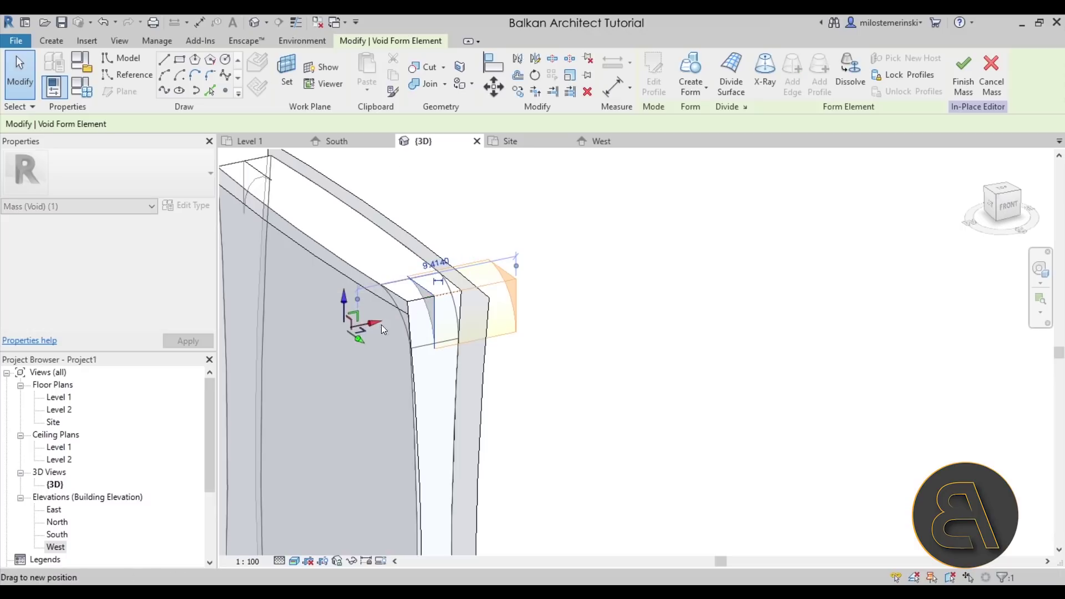
left_click(649, 334)
- Create a solid form from the profile at the core's opposite top corner, pulled outward about 5.2
middle_click_drag(654, 333, 496, 361, "shift")
middle_click_drag(820, 361, 497, 313)
key("Tab")
left_click(516, 328)
middle_click_drag(616, 304, 564, 318, "shift")
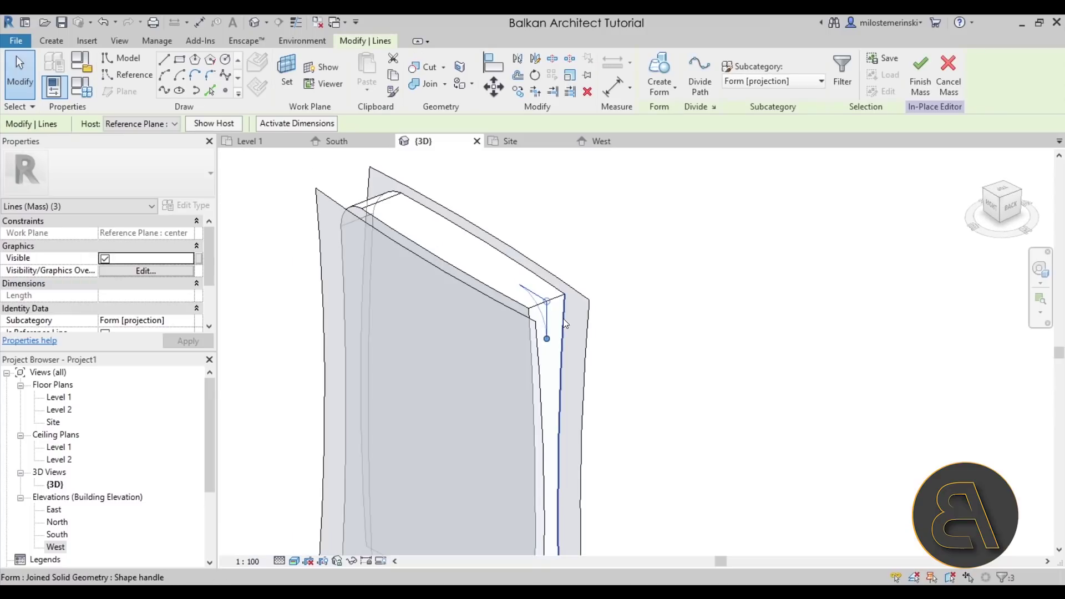
left_click(664, 67)
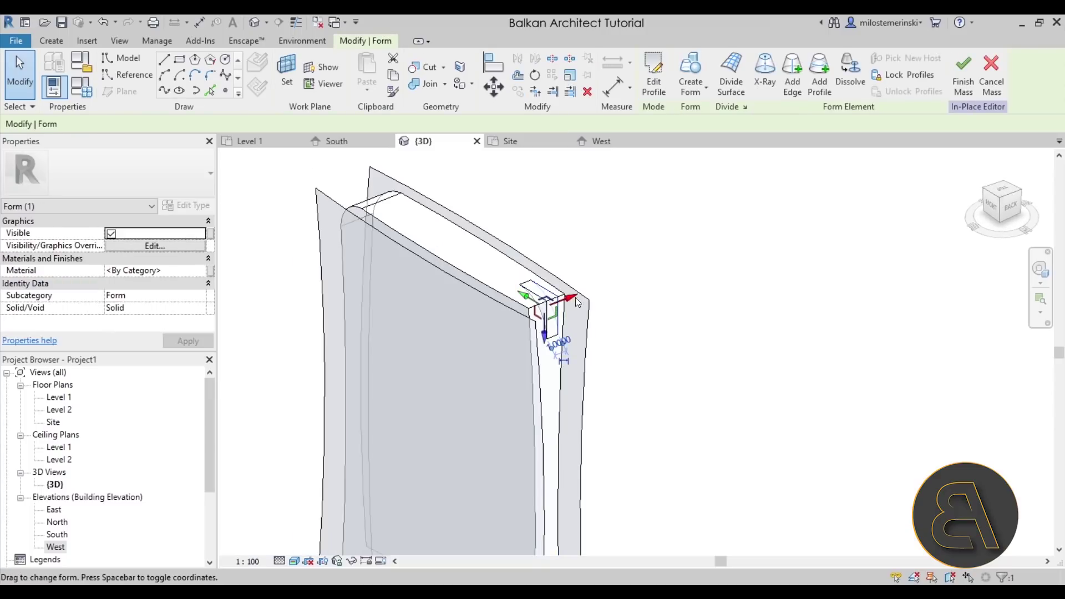
left_click(638, 305)
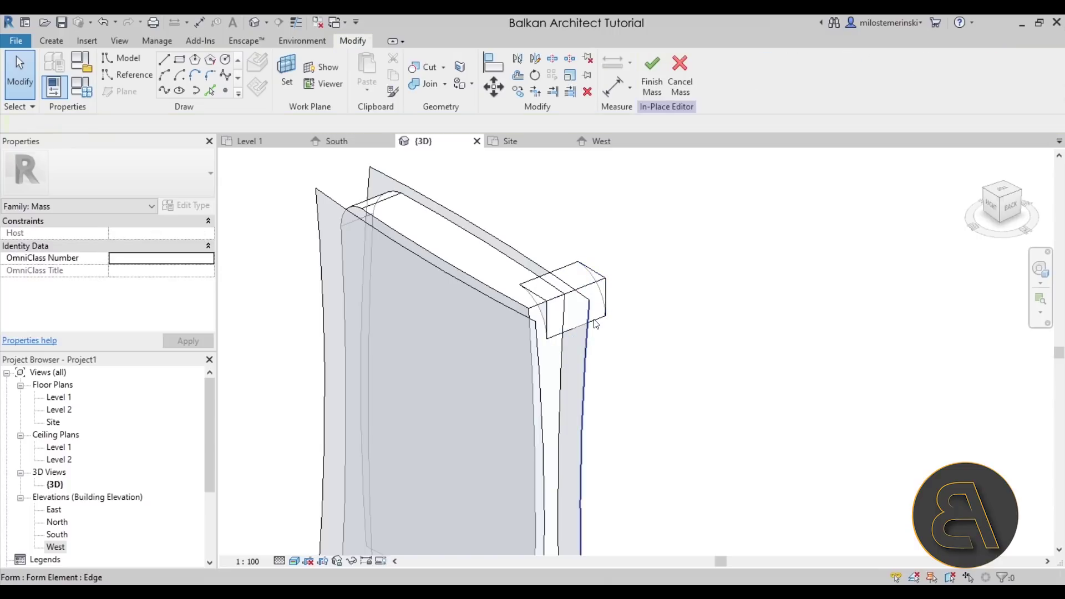
- Change the new corner form from solid to void so it cuts the core
left_click(599, 323)
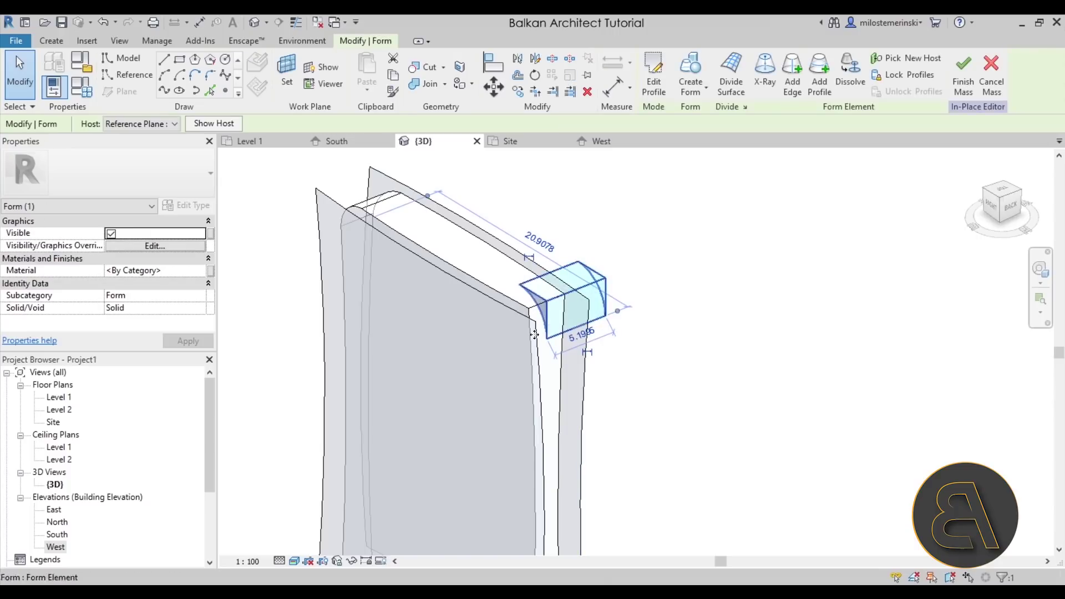
left_click(205, 308)
left_click(150, 328)
left_click(687, 377)
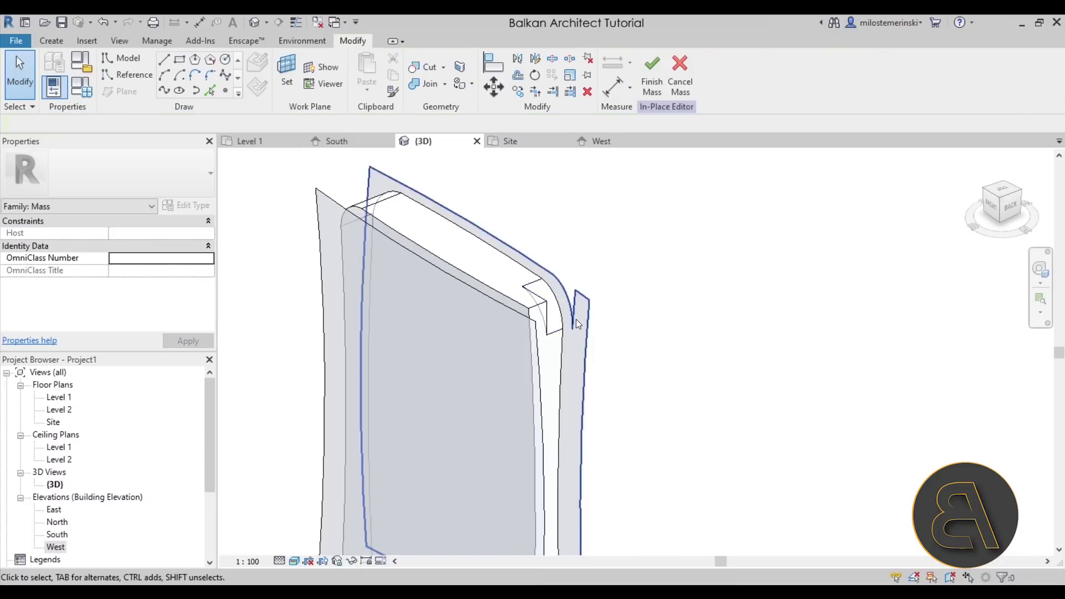
- Pull the second corner void's inner face through the rest of the core's thickness
key("Tab")
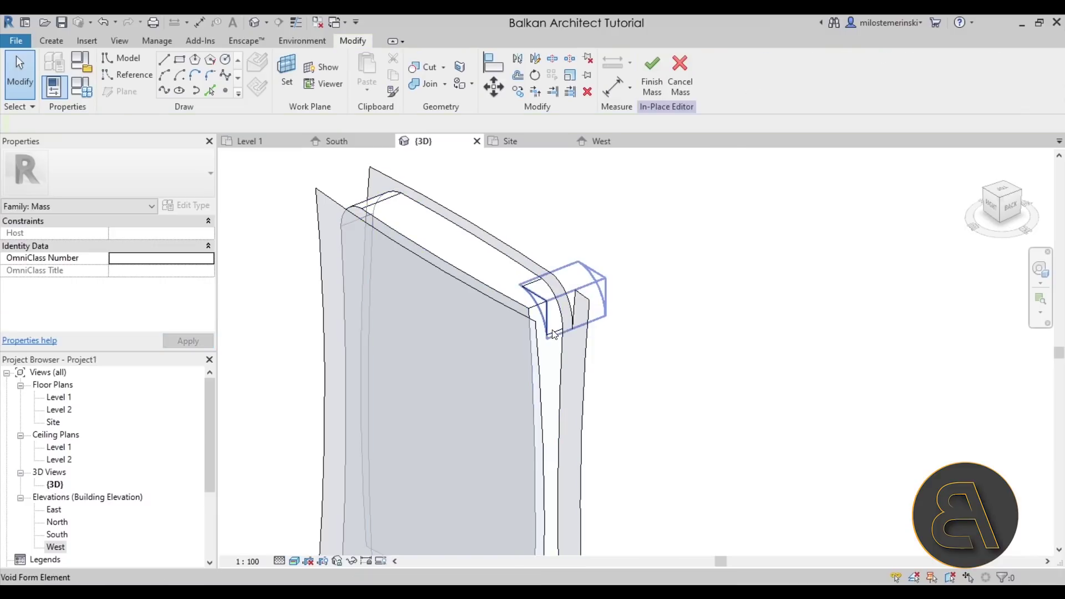
left_click(553, 333)
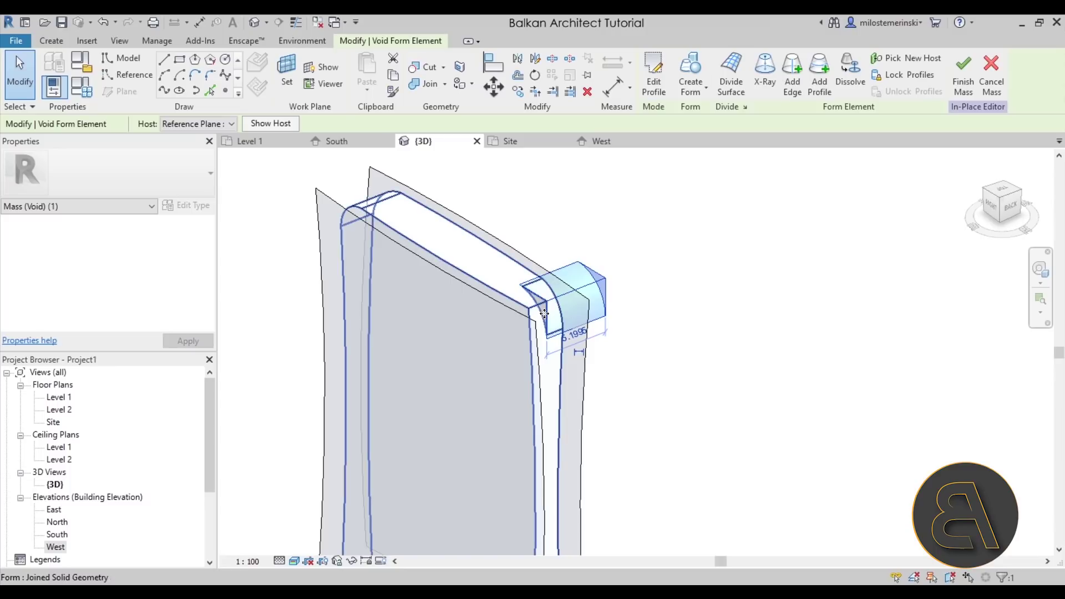
left_click(544, 314)
left_click_drag(563, 304, 514, 325)
left_click(639, 377)
- Uncut the second corner void from the curved side surface it notches, keeping only the core's cut
middle_click_drag(723, 369, 526, 358, "shift")
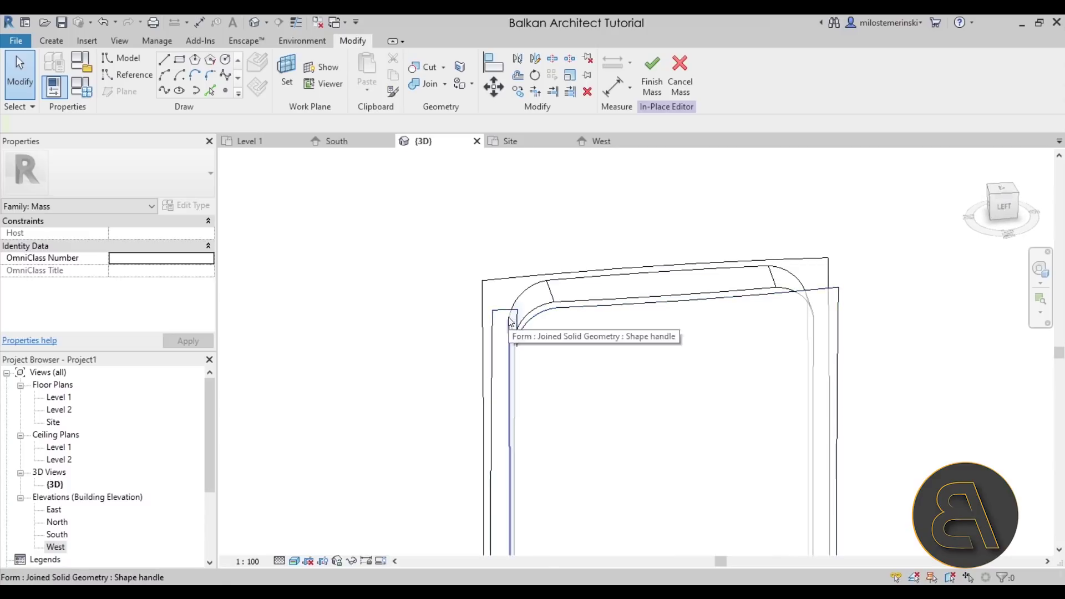
scroll(511, 314, "up", 2)
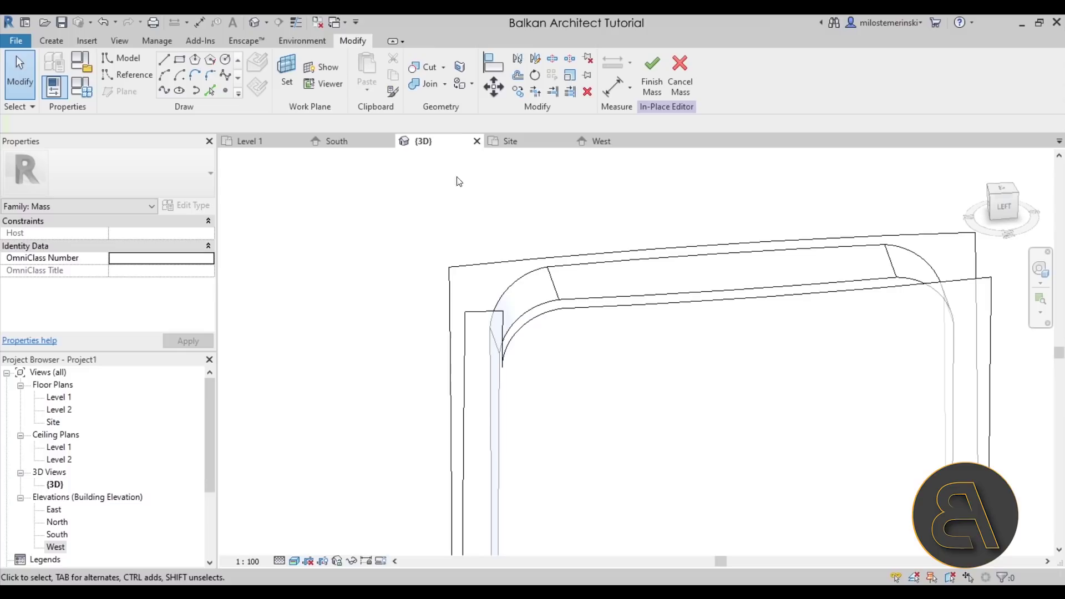
left_click(446, 73)
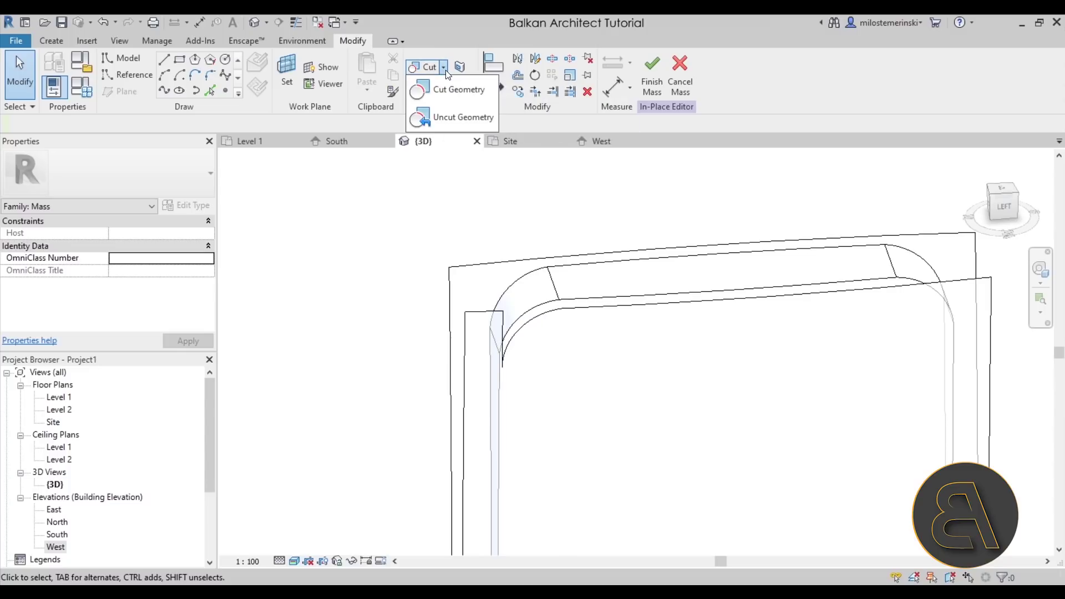
left_click(445, 116)
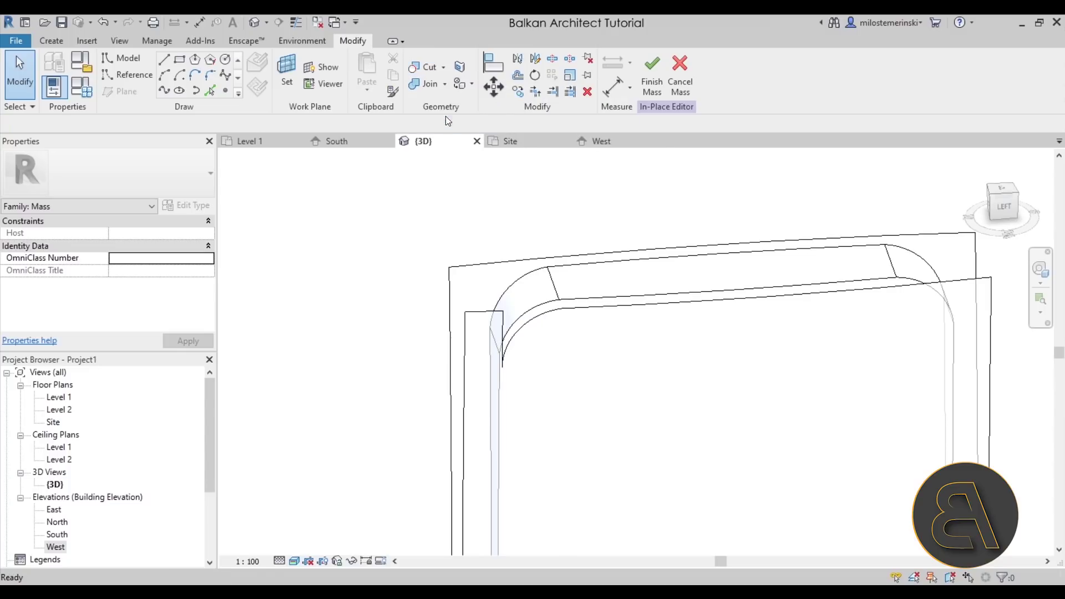
left_click(473, 314)
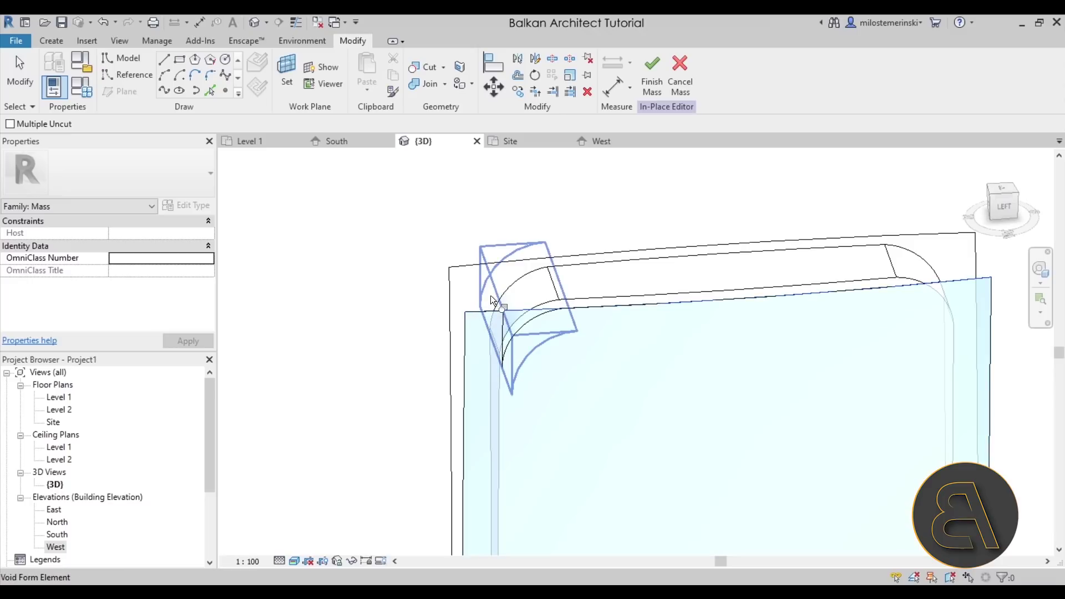
left_click(491, 295)
middle_click_drag(453, 322, 391, 235, "shift")
middle_click_drag(343, 270, 333, 211, "shift")
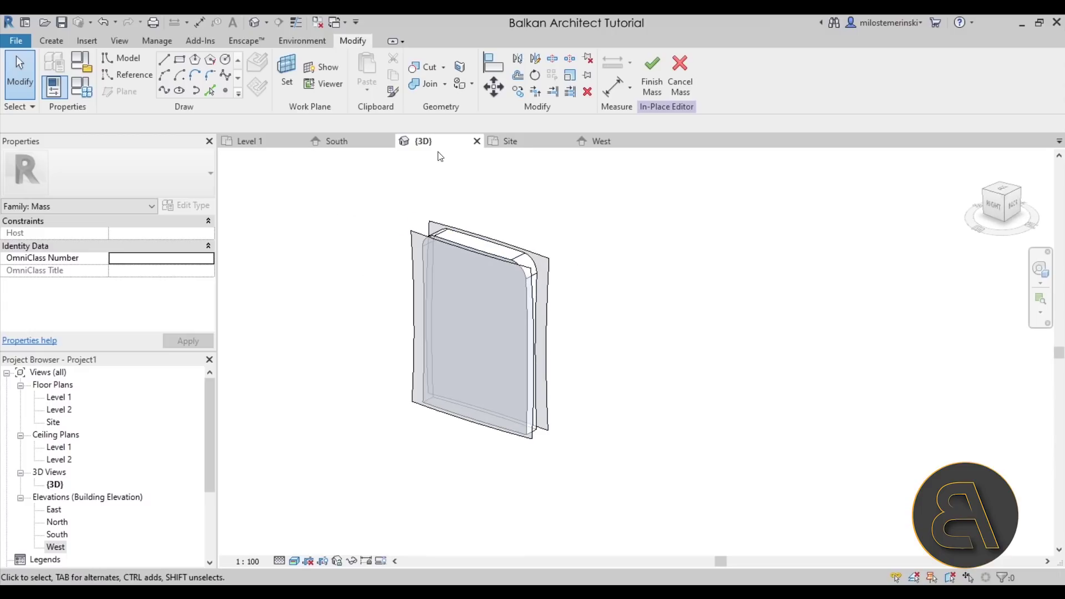
- In the West elevation, draw two perpendicular lines around the side surface's top-left corner and join their ends with an arc of about 1.98 chord
left_click(588, 143)
scroll(502, 299, "down", 3)
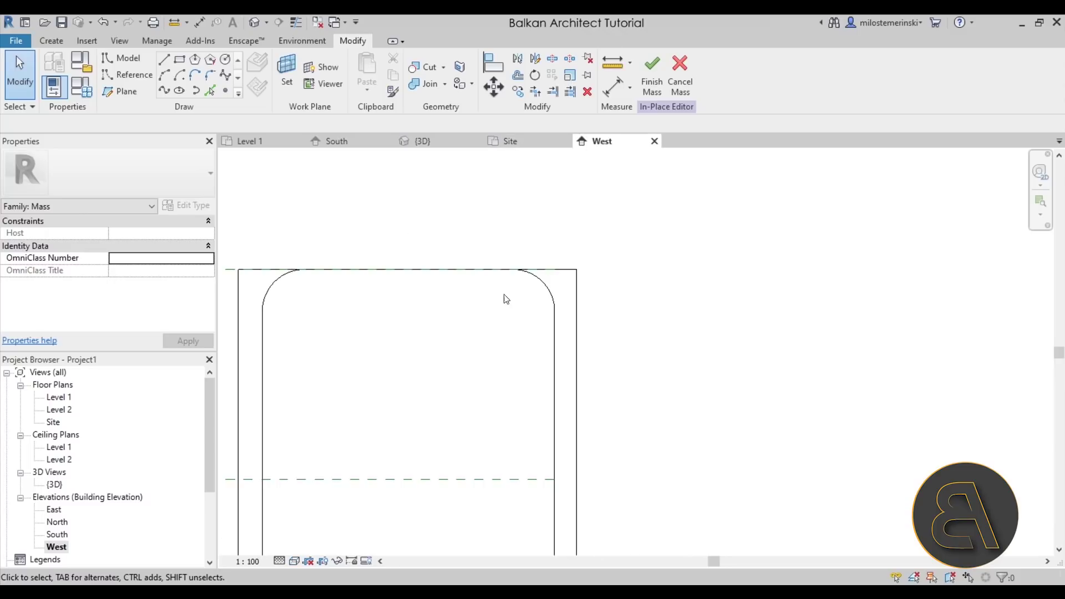
left_click(166, 62)
scroll(328, 244, "up", 5)
scroll(316, 235, "up", 2)
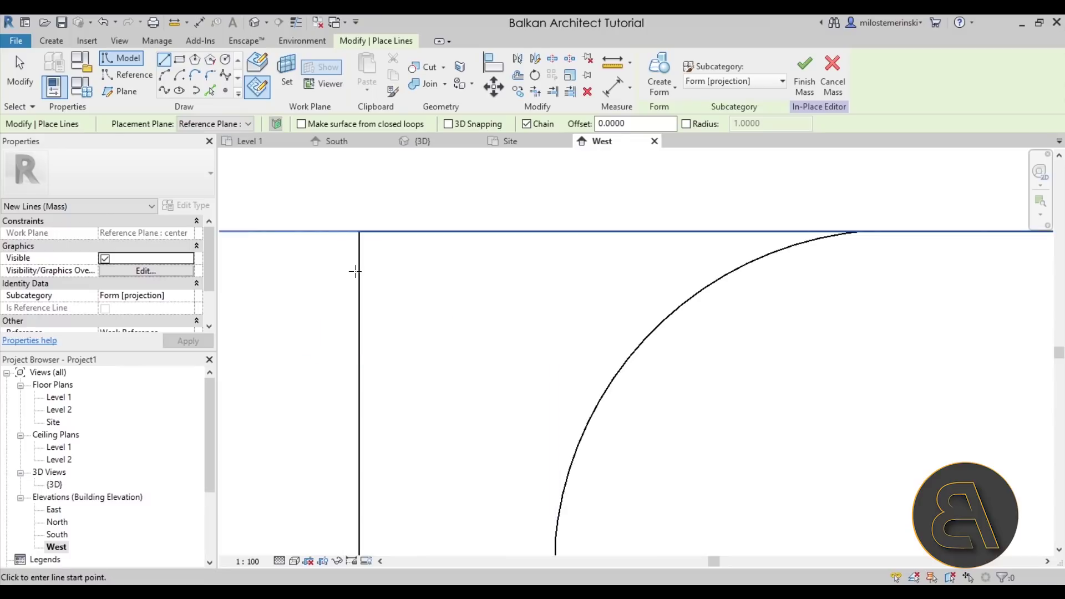
left_click(355, 391)
left_click(354, 224)
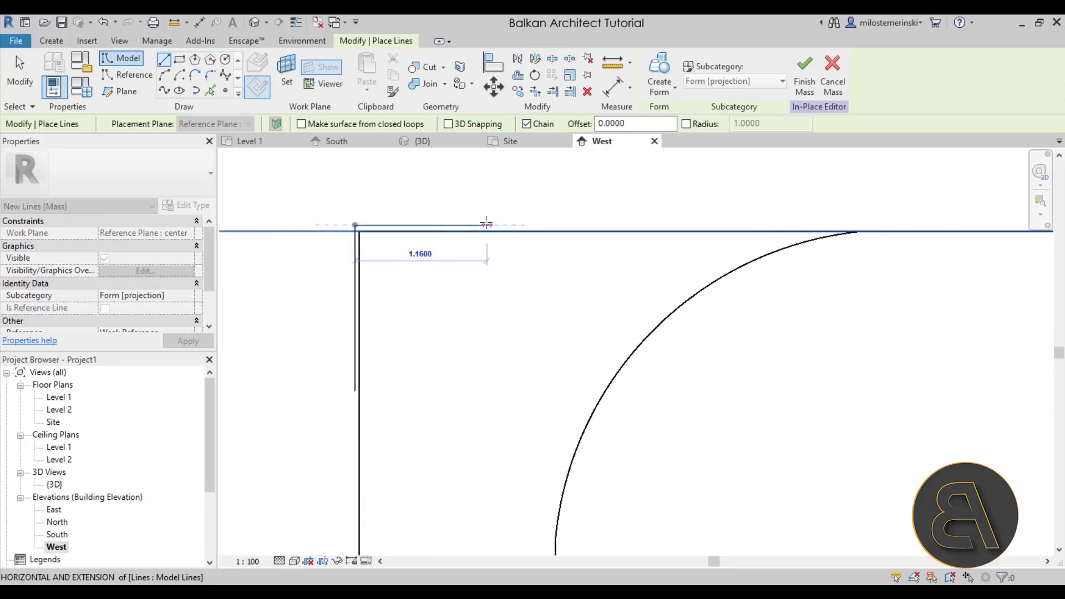
left_click(513, 225)
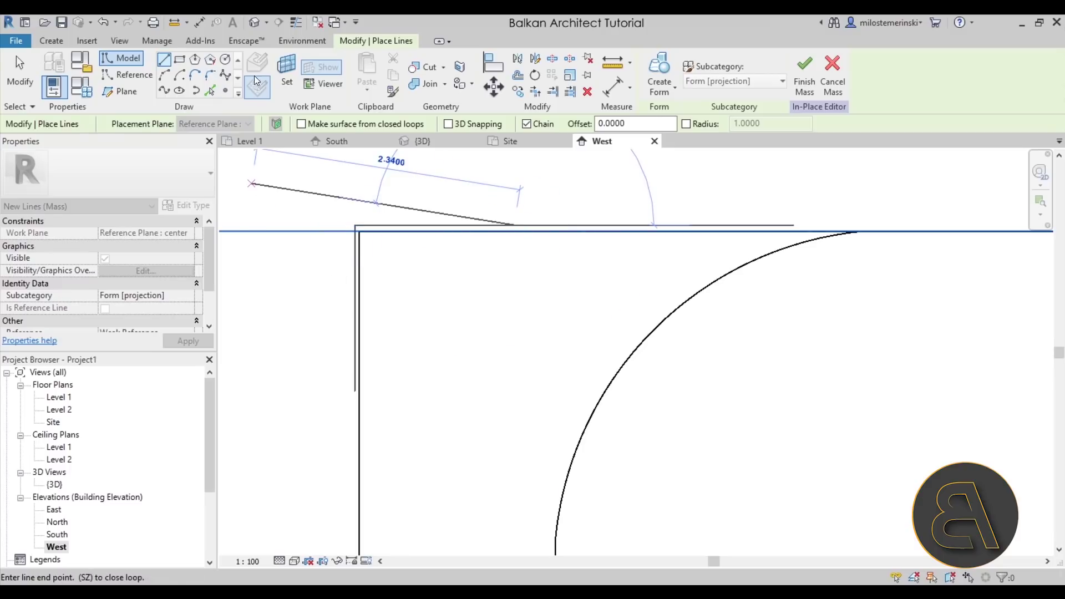
left_click(164, 75)
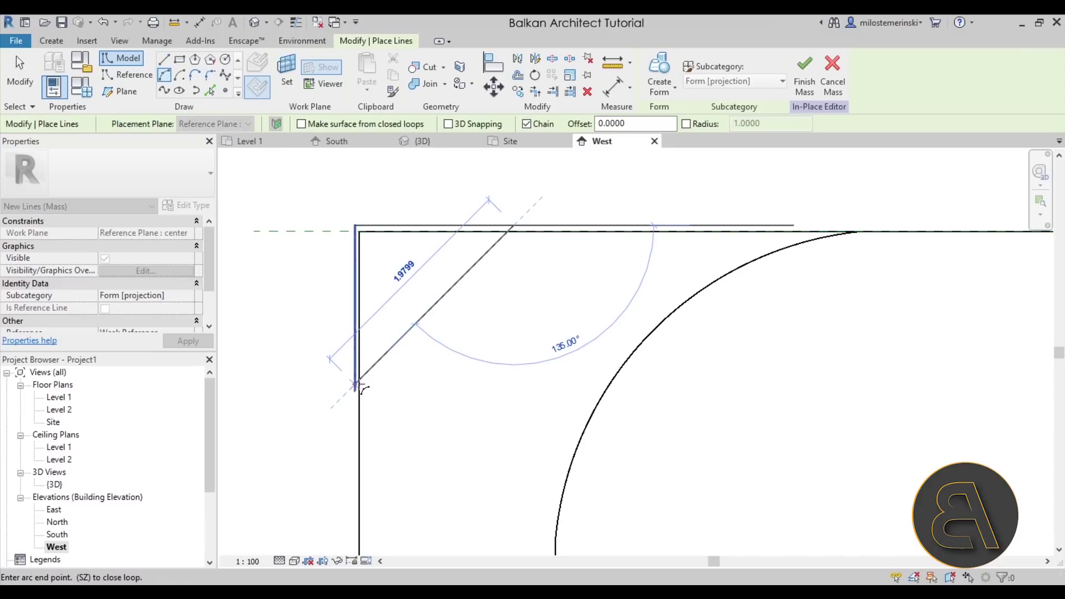
left_click(355, 384)
left_click(388, 290)
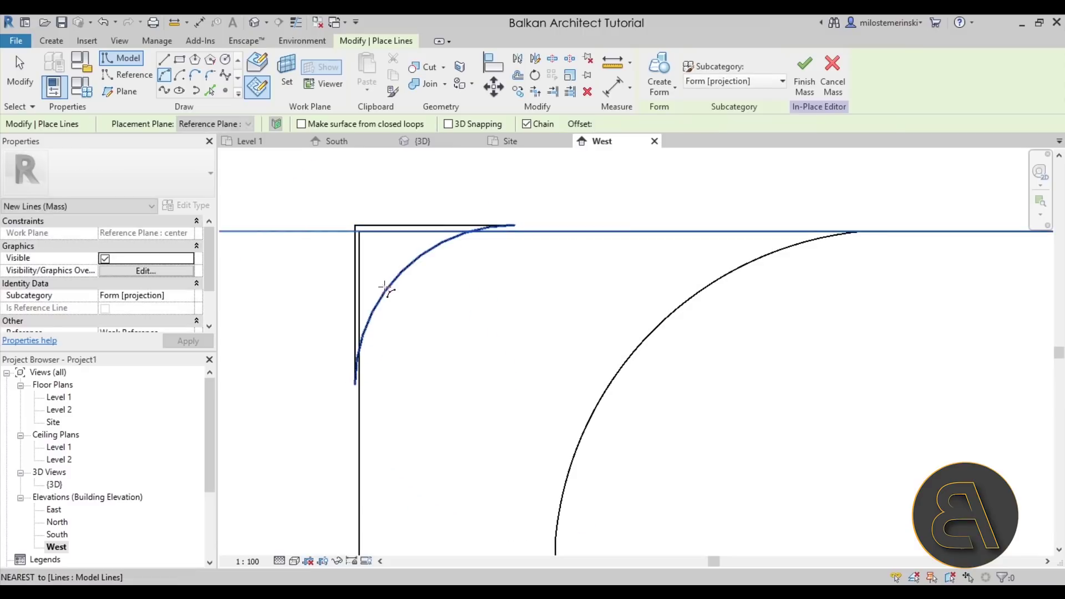
- Nudge the three-segment profile closer to the side surface's top-left corner so its edges sit just outside it
key("Escape")
key("Escape")
key("Tab")
left_click(380, 297)
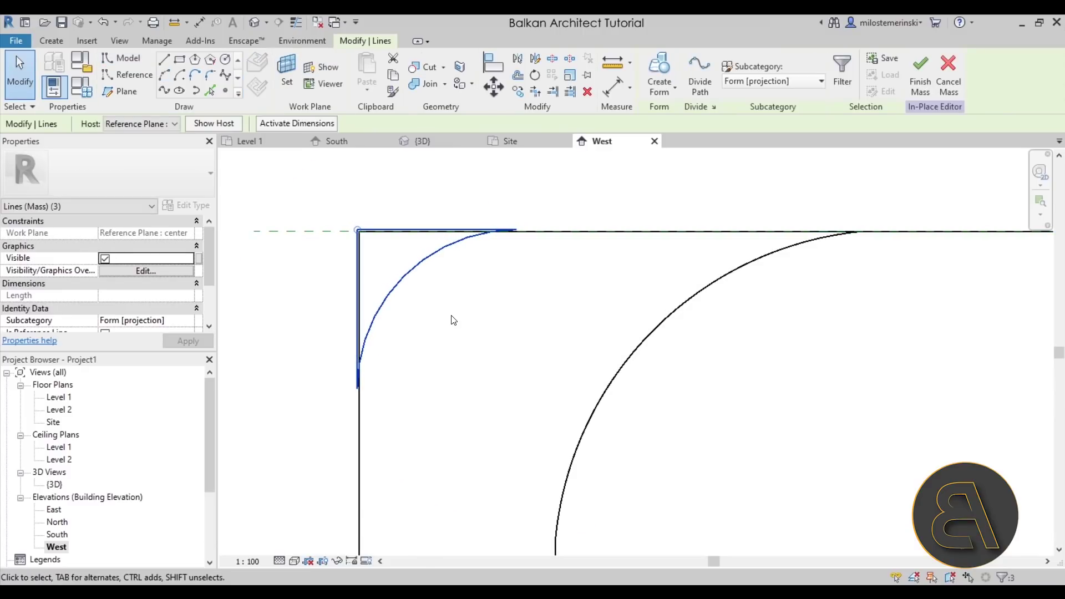
left_click(454, 320)
- Mirror a copy of the small corner profile across a vertical axis drawn through the middle of the top edge
scroll(342, 209, "down", 8)
middle_click_drag(541, 286, 501, 298)
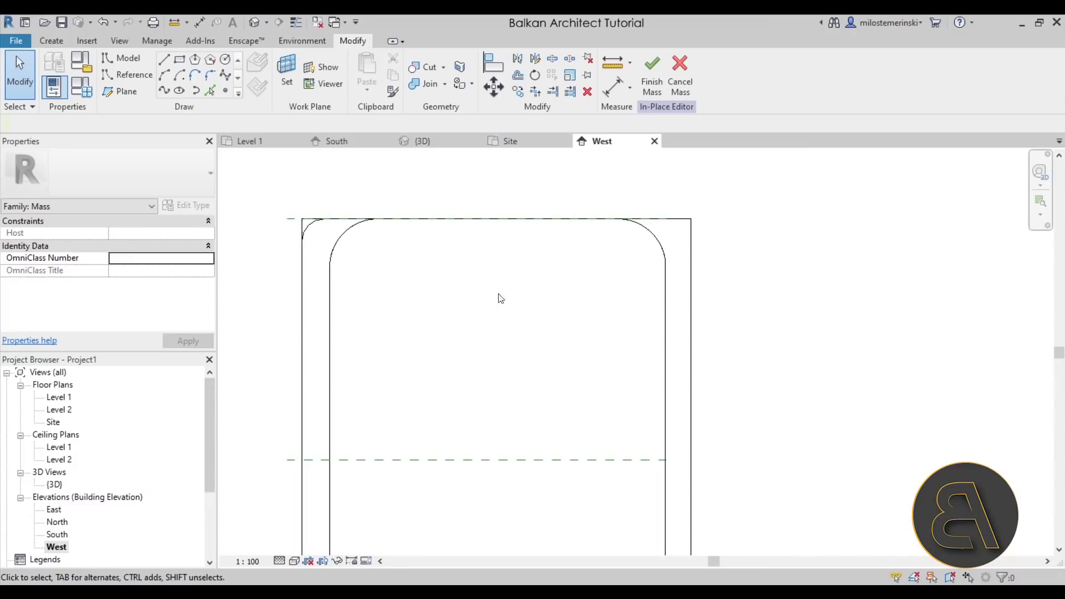
left_click(309, 240)
scroll(397, 272, "down", 2)
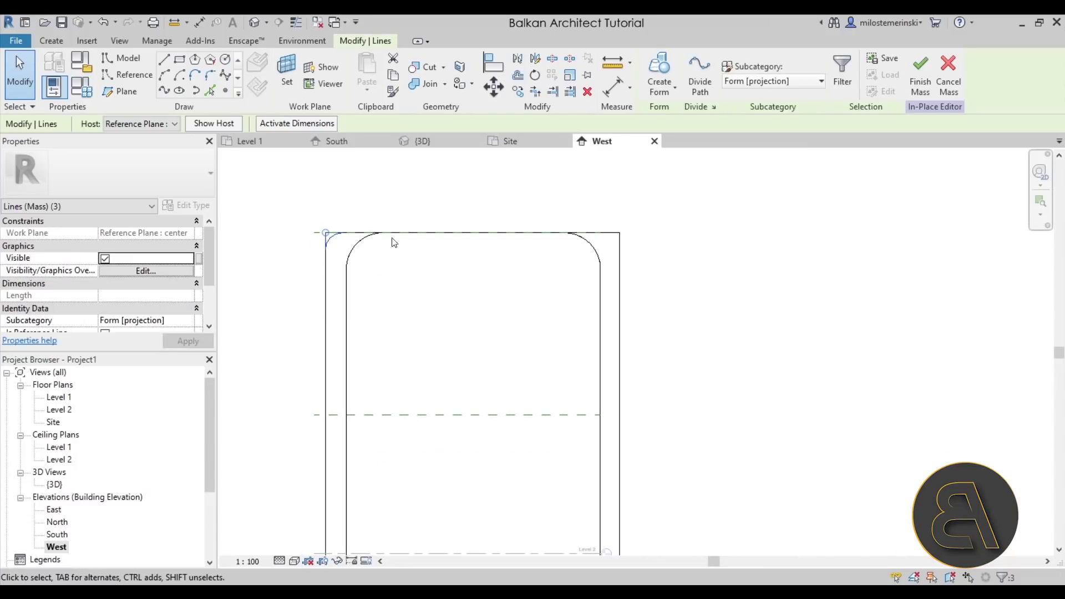
left_click(538, 60)
left_click(473, 233)
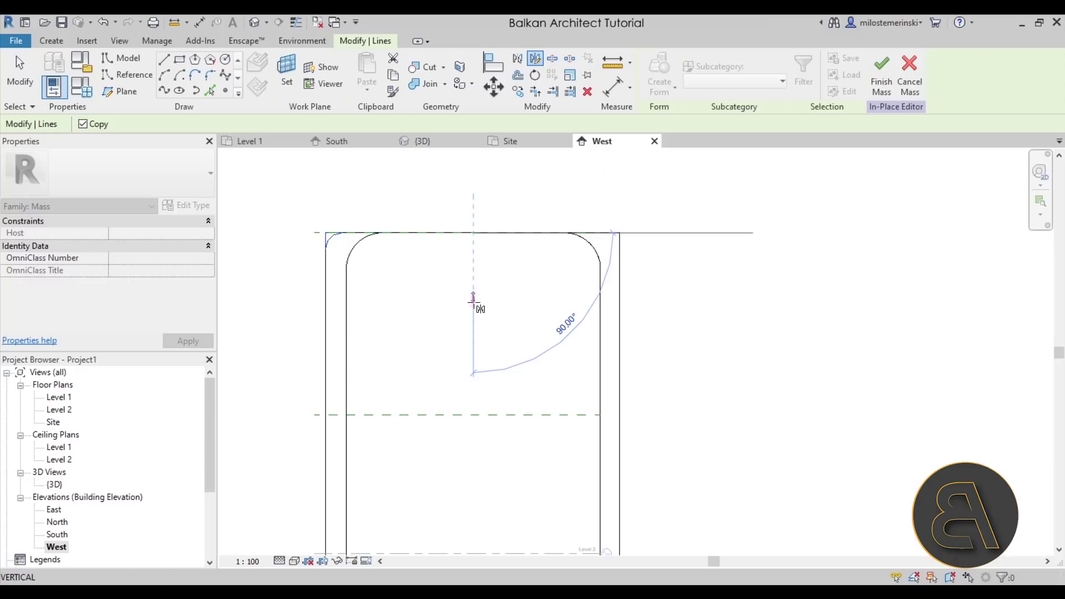
left_click(474, 311)
- Nudge the mirrored profile inward so its vertical line sits just outside the side surface's top-right corner
scroll(677, 280, "up", 5)
key("Escape")
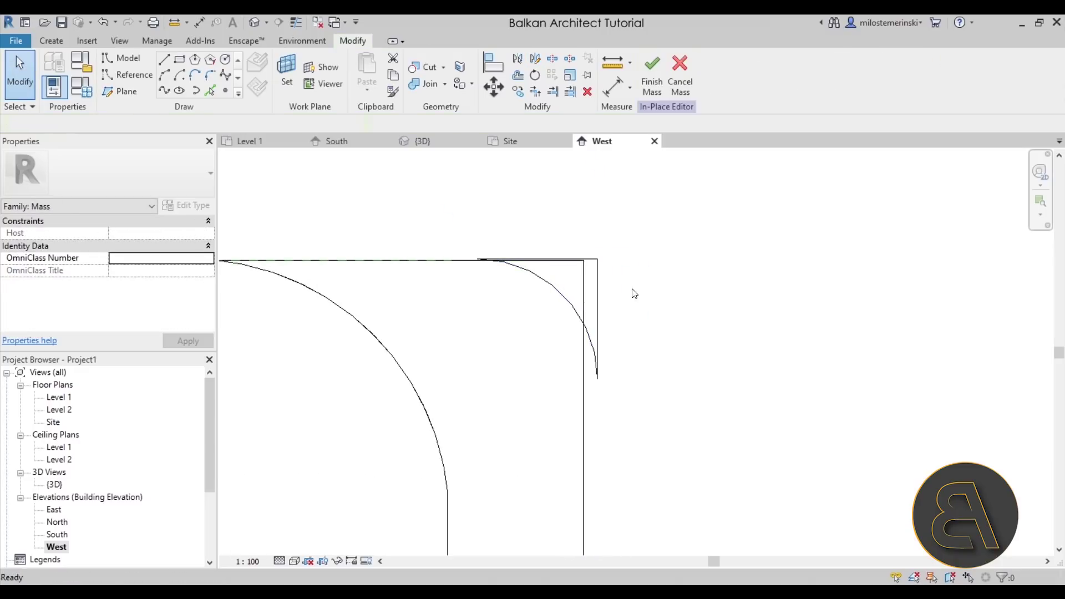
left_click(602, 299)
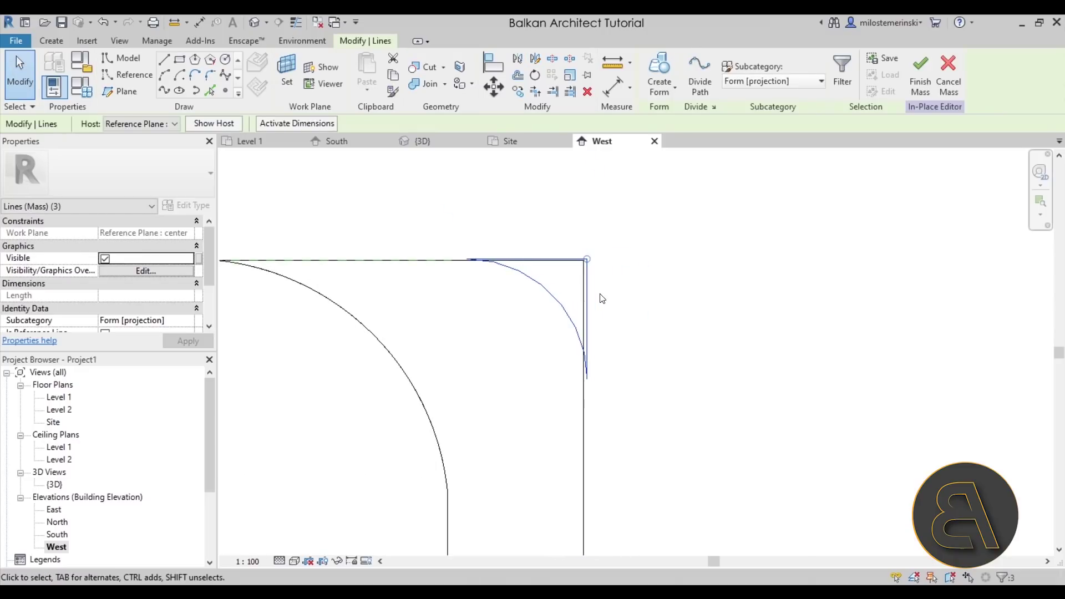
scroll(619, 347, "up", 4)
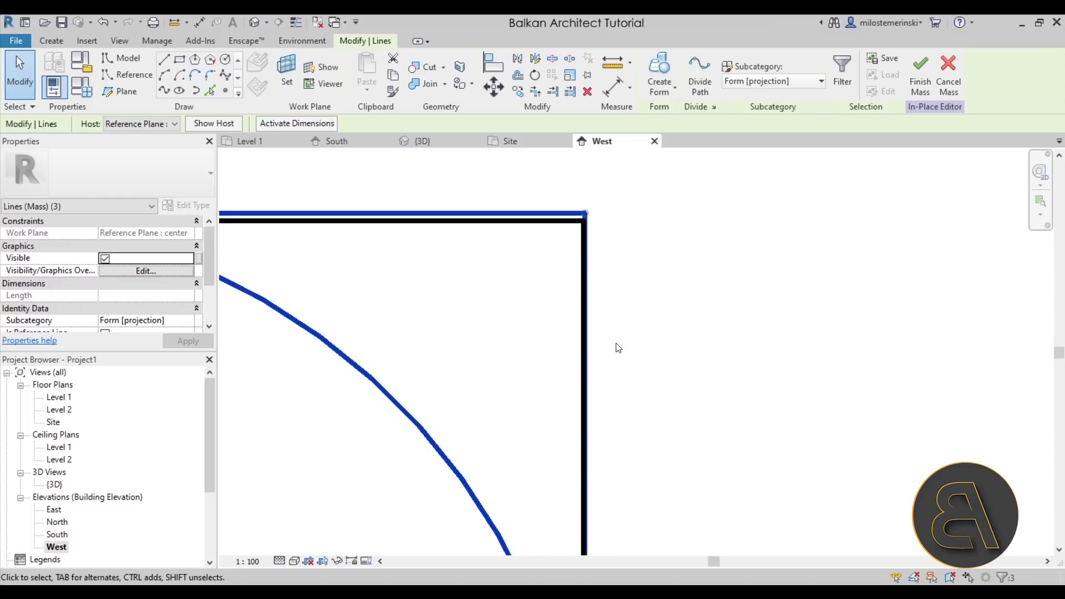
key("Right")
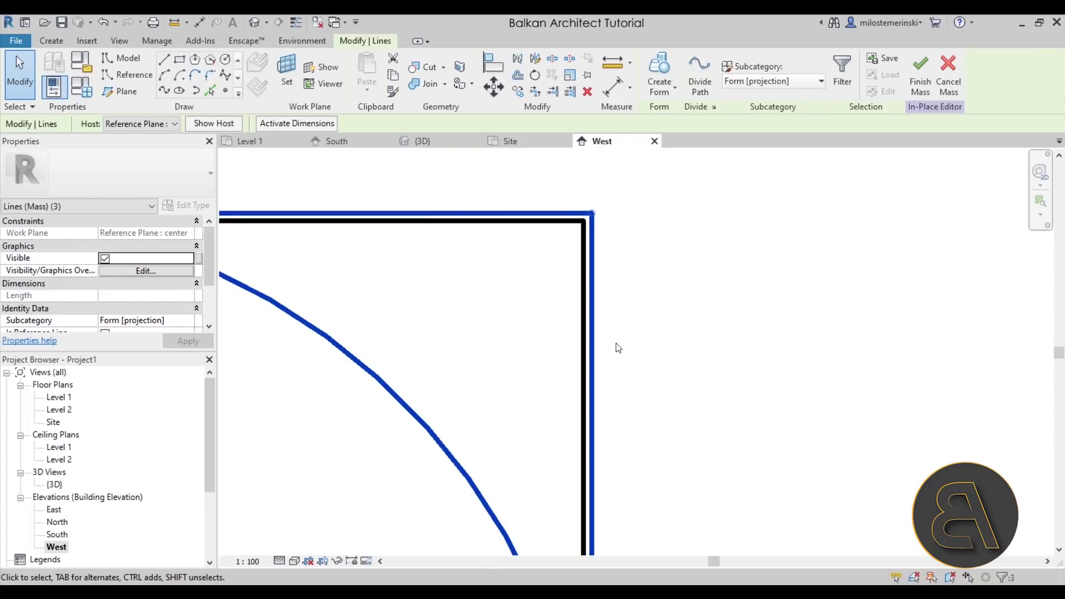
key("Escape")
scroll(577, 257, "down", 3)
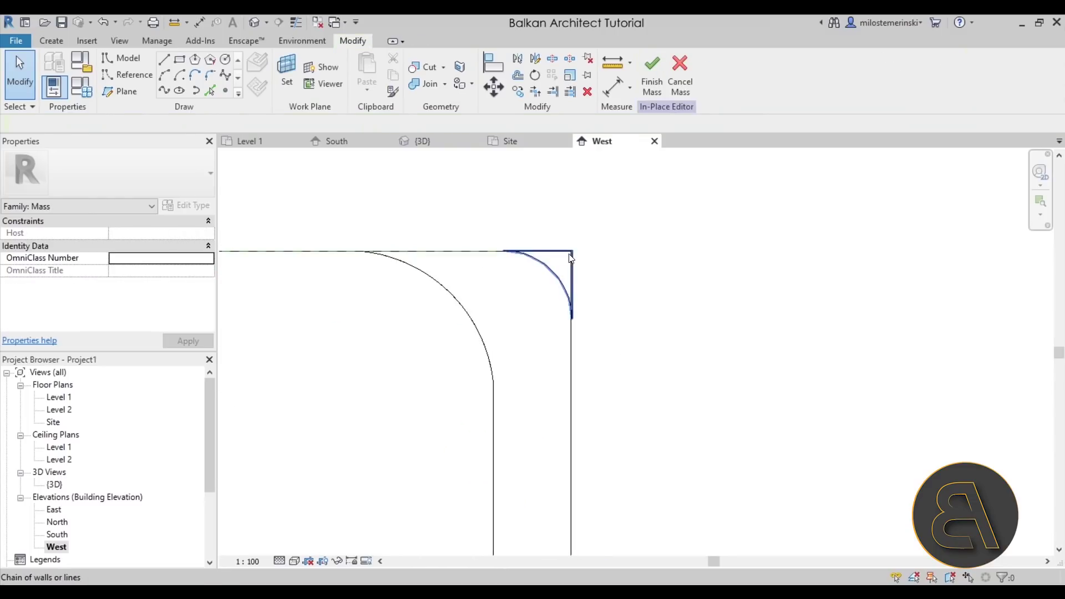
- In the 3D view, create a void form from the near small corner profile and pull it across one side surface
left_click(421, 142)
middle_click_drag(523, 198, 536, 293, "shift")
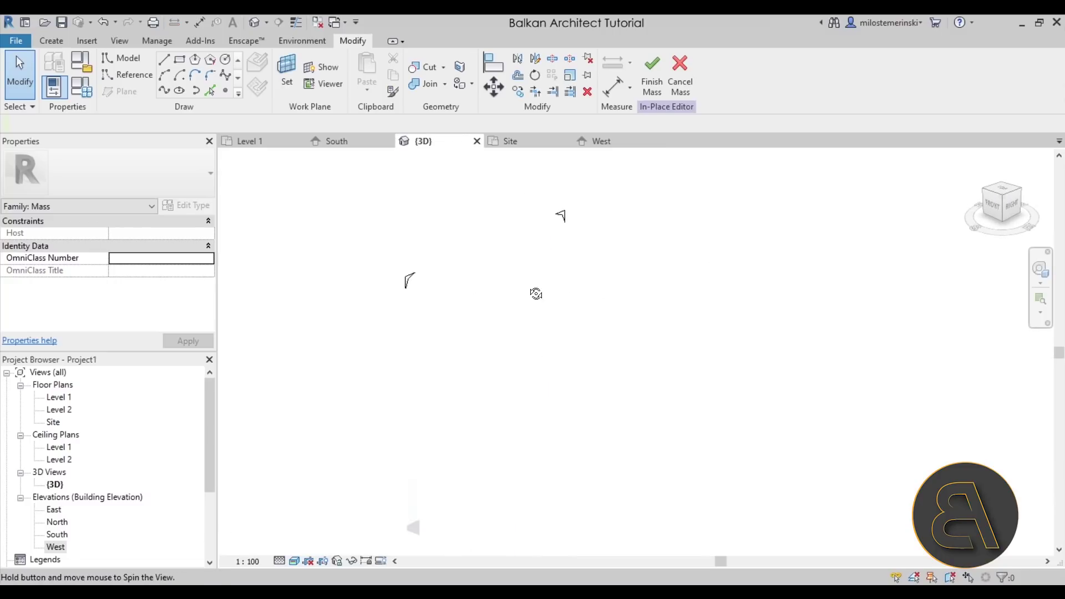
key("Tab")
left_click(414, 281)
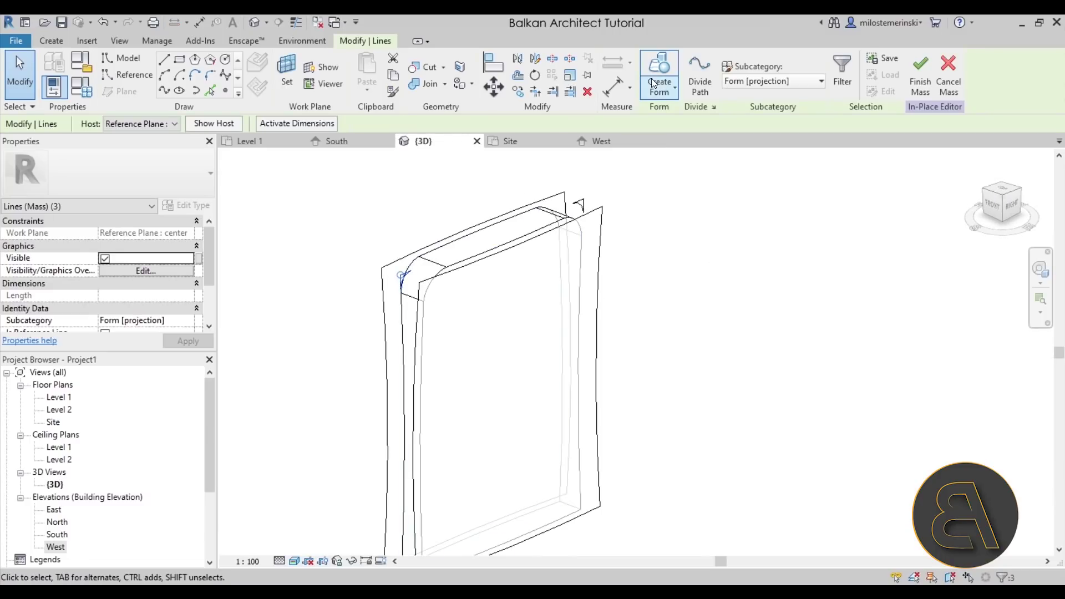
left_click(660, 90)
left_click(671, 142)
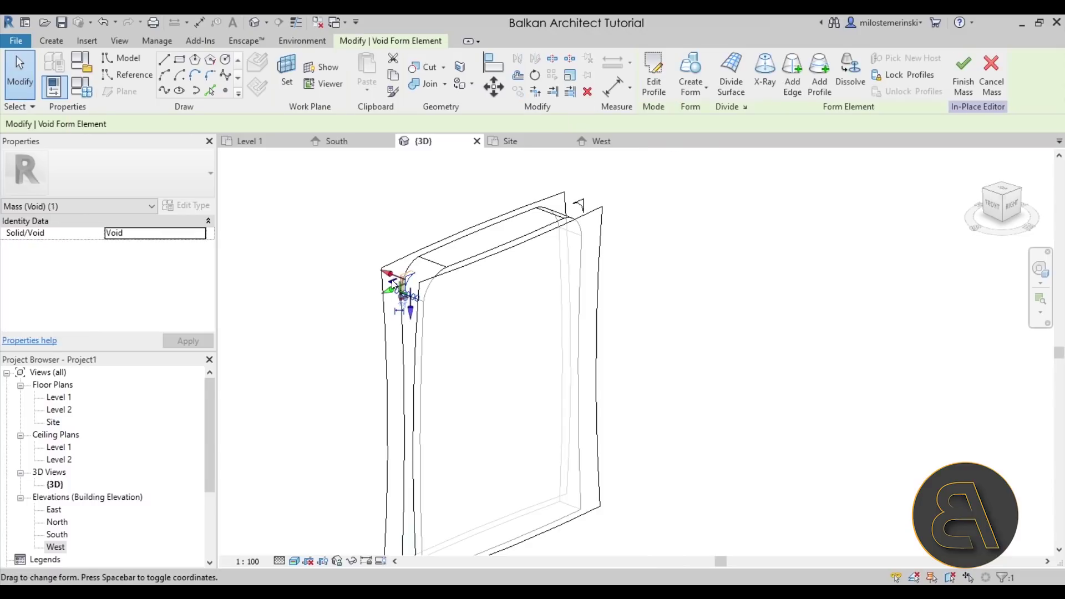
left_click_drag(388, 277, 440, 296)
left_click(468, 369)
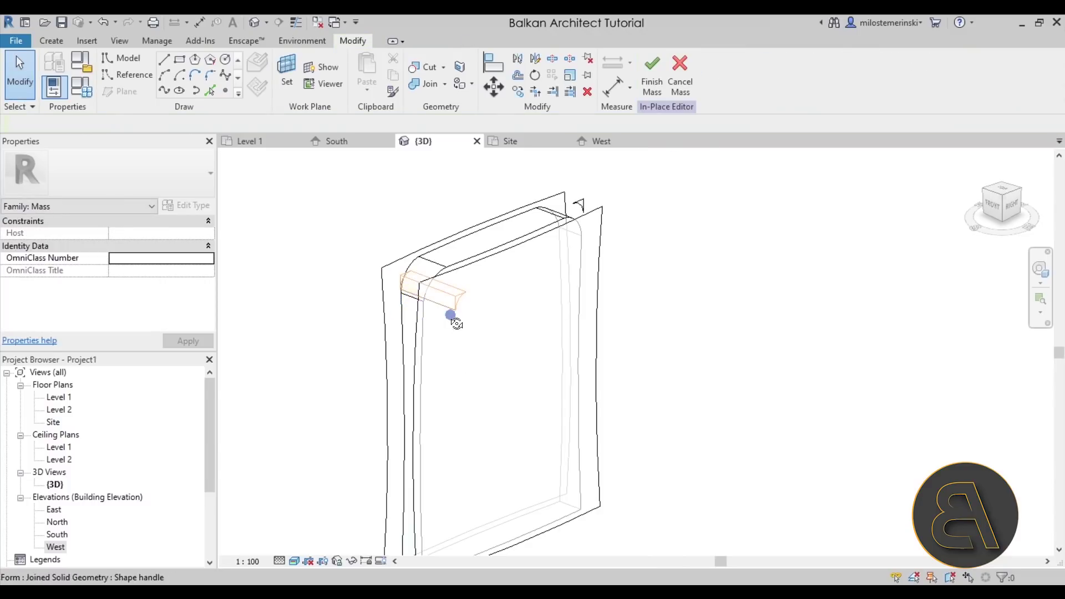
- Extend the corner void's end face through the core until it passes completely beyond both curved side surfaces
scroll(447, 301, "up", 2)
middle_click_drag(447, 303, 597, 317, "shift")
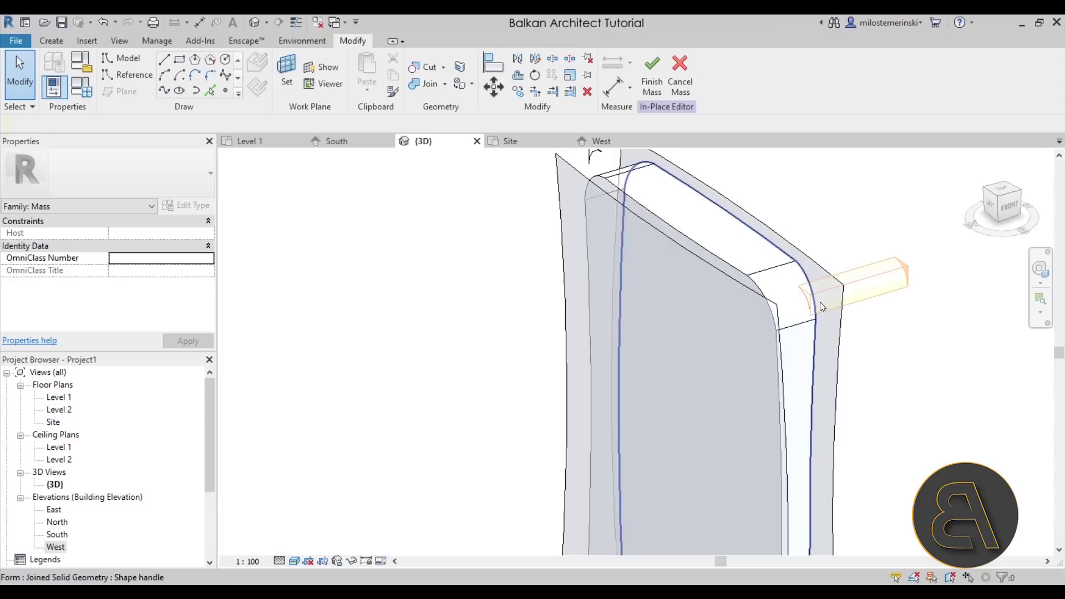
key("Tab")
key("Tab")
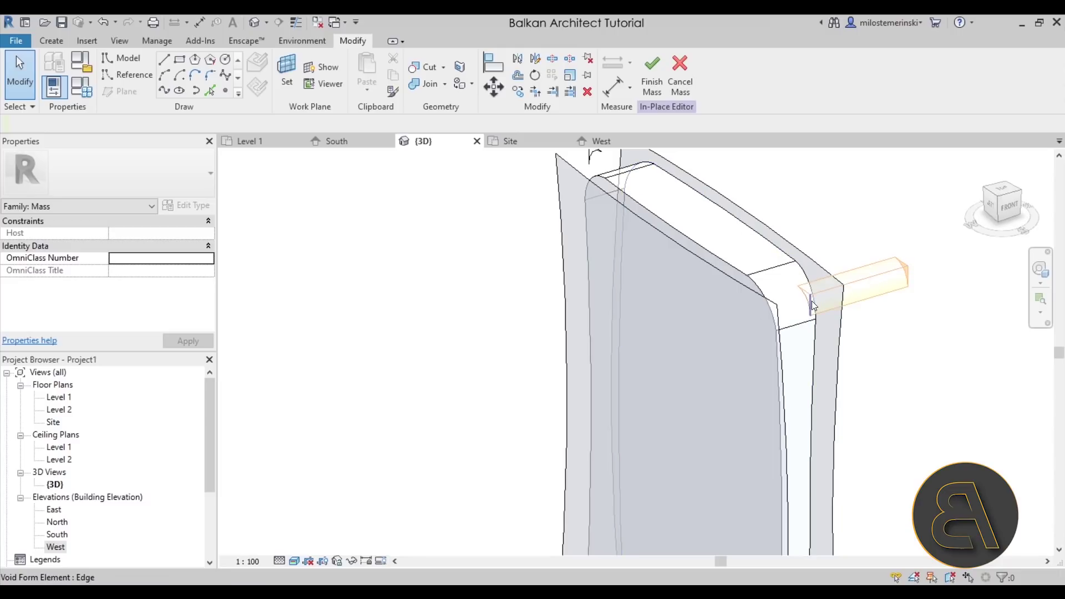
key("Tab")
key("Tab")
key("Tab")
key("Tab")
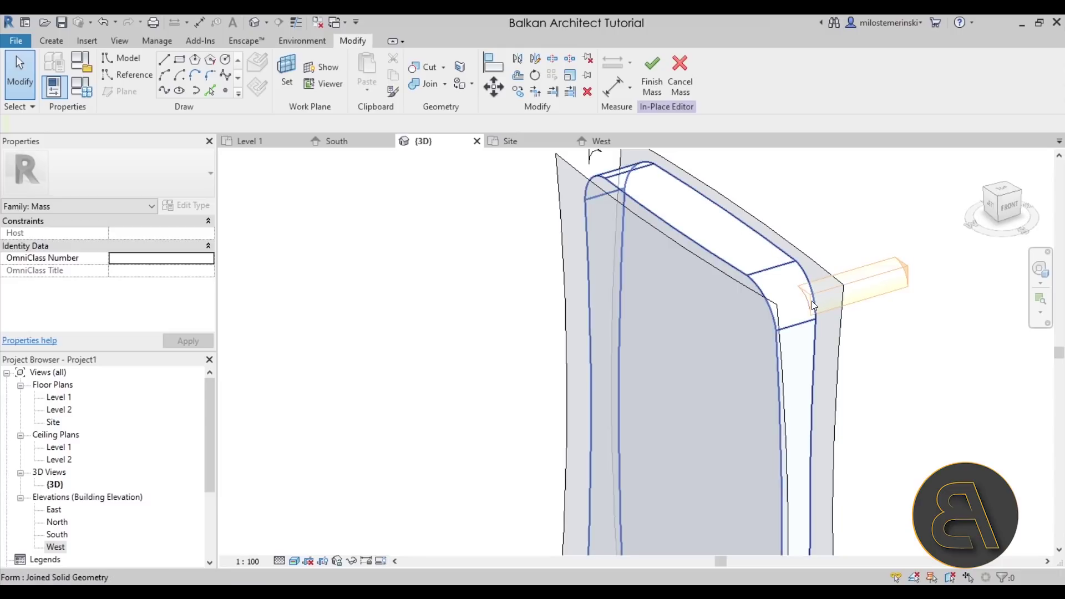
left_click(807, 298)
left_click_drag(811, 299, 759, 319)
left_click(977, 406)
middle_click_drag(973, 407, 651, 389, "shift")
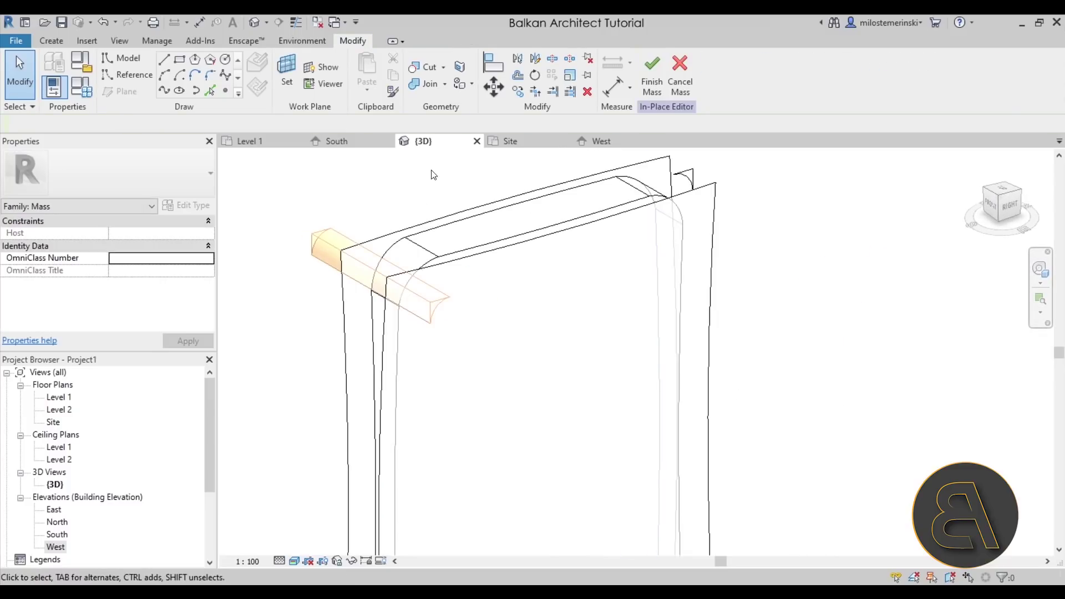
- Cut both side surfaces with the corner void, using the Multiple Cut option
left_click(429, 71)
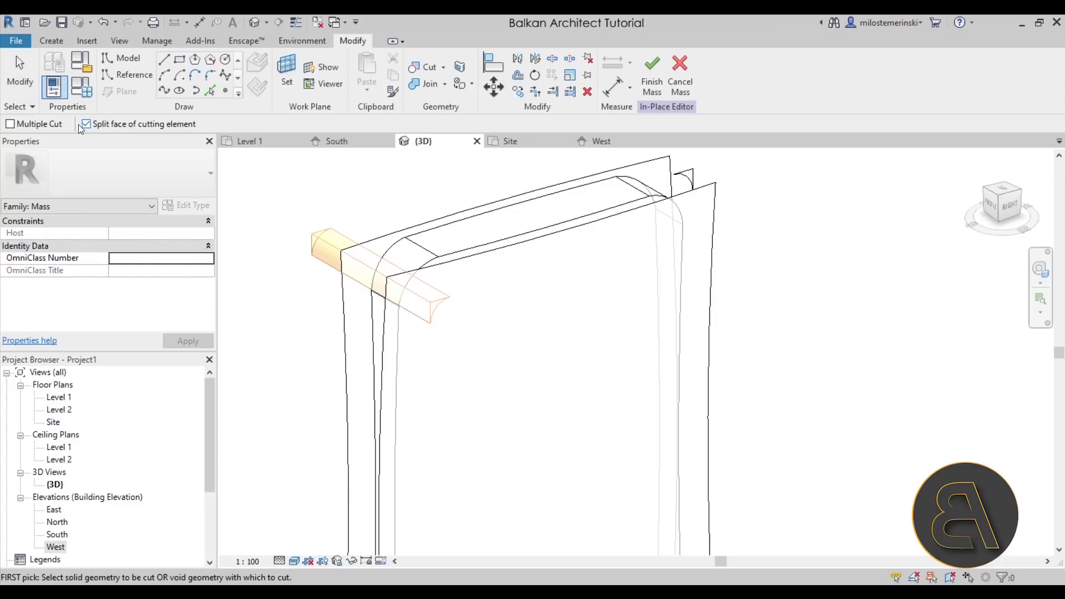
left_click(39, 124)
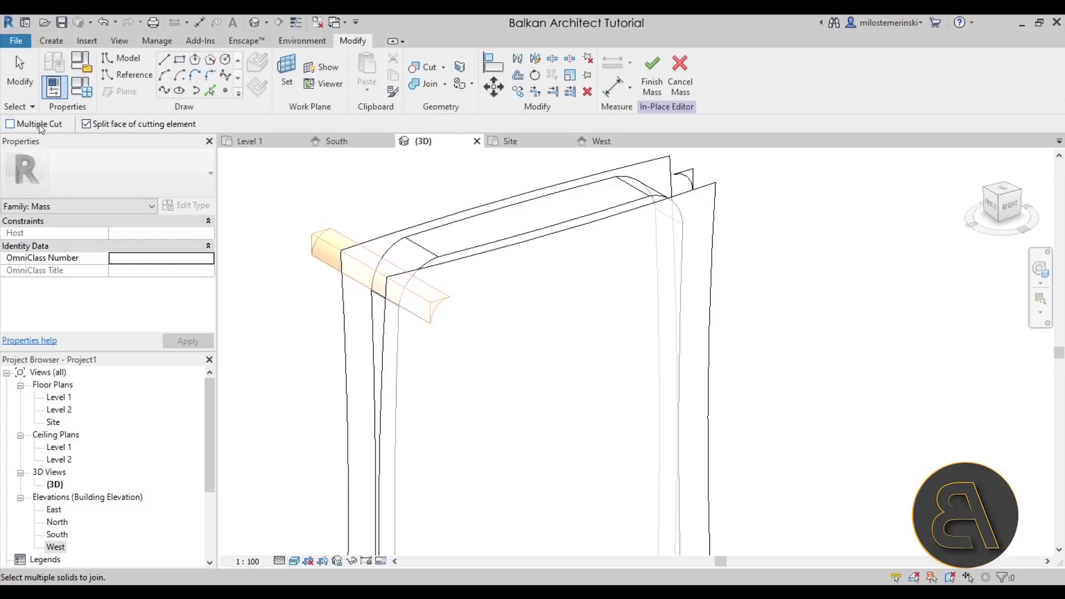
left_click(328, 239)
left_click(364, 242)
left_click(421, 270)
key("Escape")
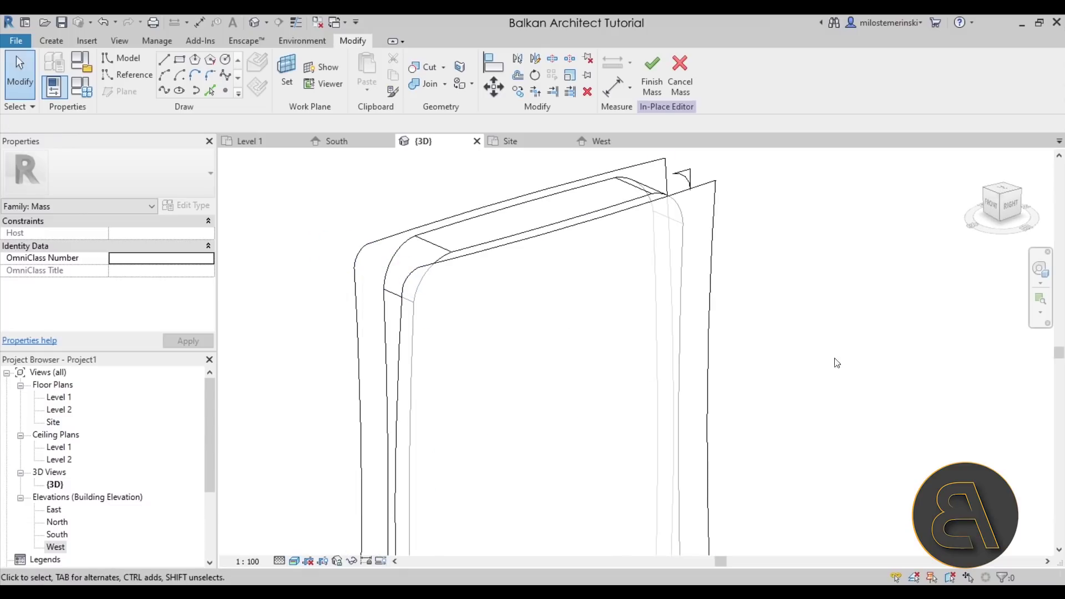
- Create a void form from the remaining small corner profile and stretch it about 11.2 long across both side surfaces
middle_click_drag(837, 363, 849, 360, "shift")
left_click(695, 183)
middle_click_drag(768, 226, 735, 306)
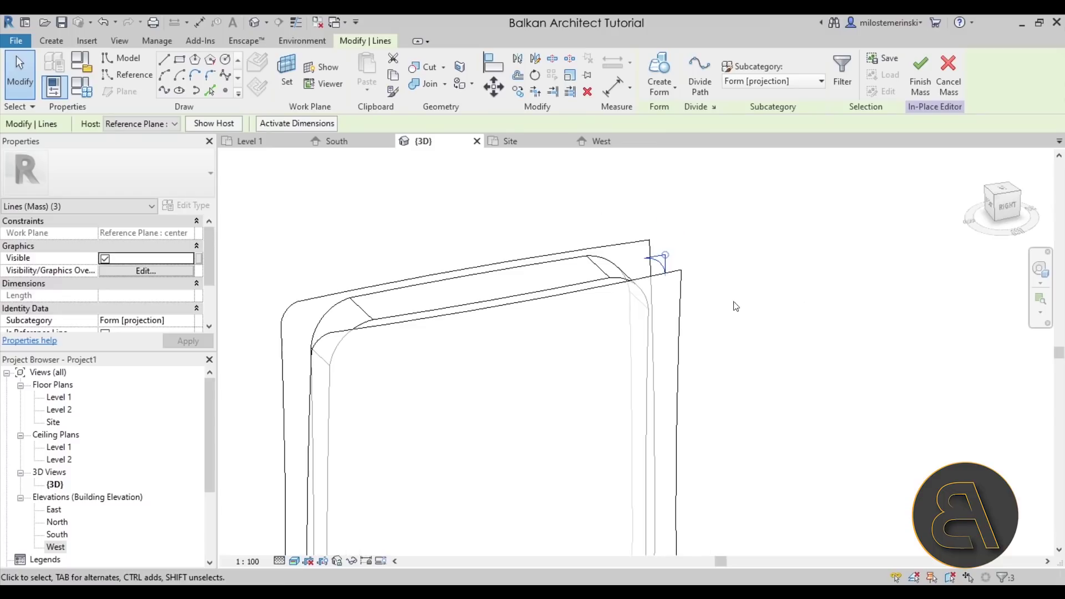
left_click(660, 92)
left_click(682, 142)
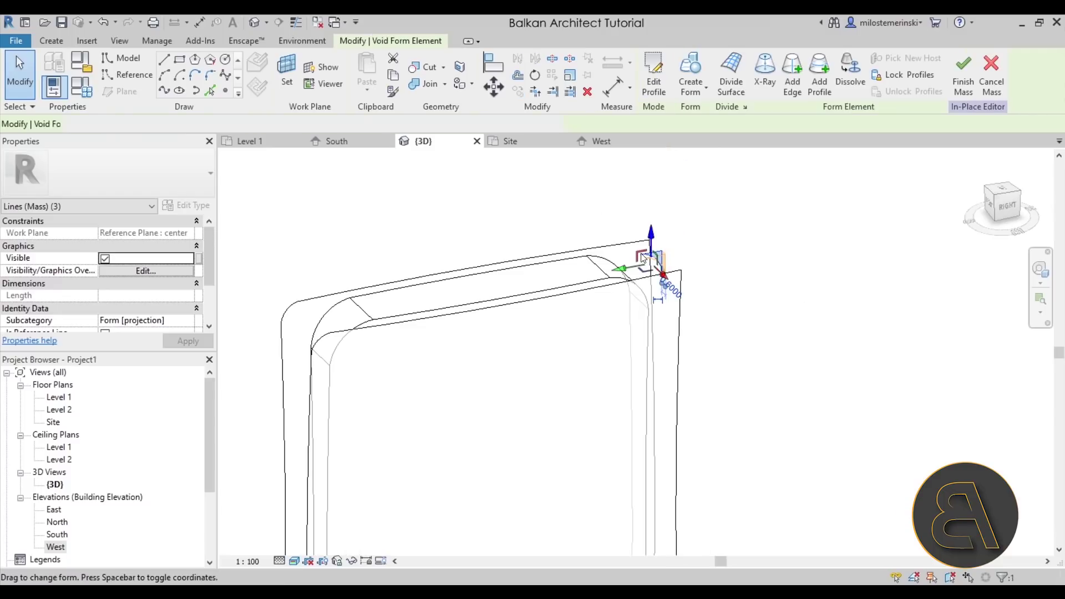
mouse_move(664, 276)
middle_mouse_down("shift")
mouse_move(683, 321)
mouse_move(629, 284)
middle_mouse_up("shift")
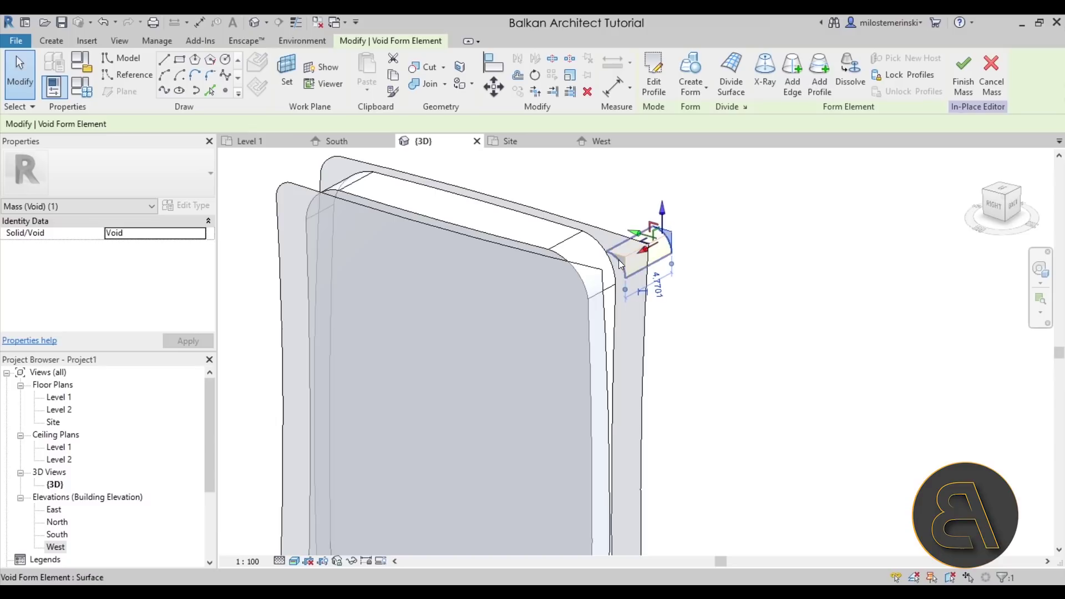
left_click(620, 264)
left_click_drag(638, 260, 556, 296)
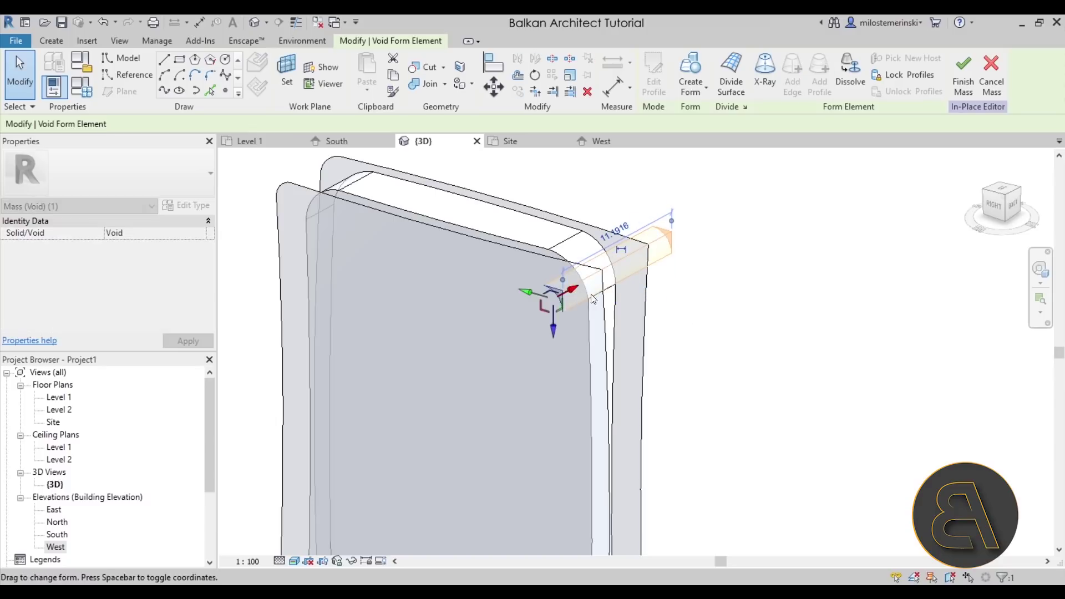
left_click(721, 303)
- Cut both side surfaces with the second corner void to round their other top corners
left_click(432, 72)
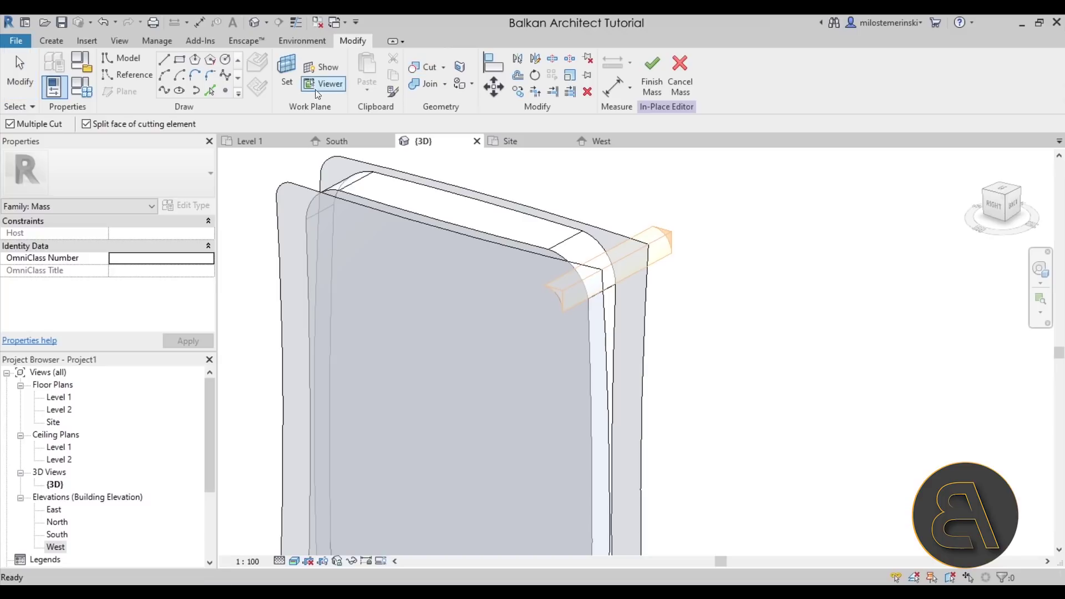
left_click(665, 246)
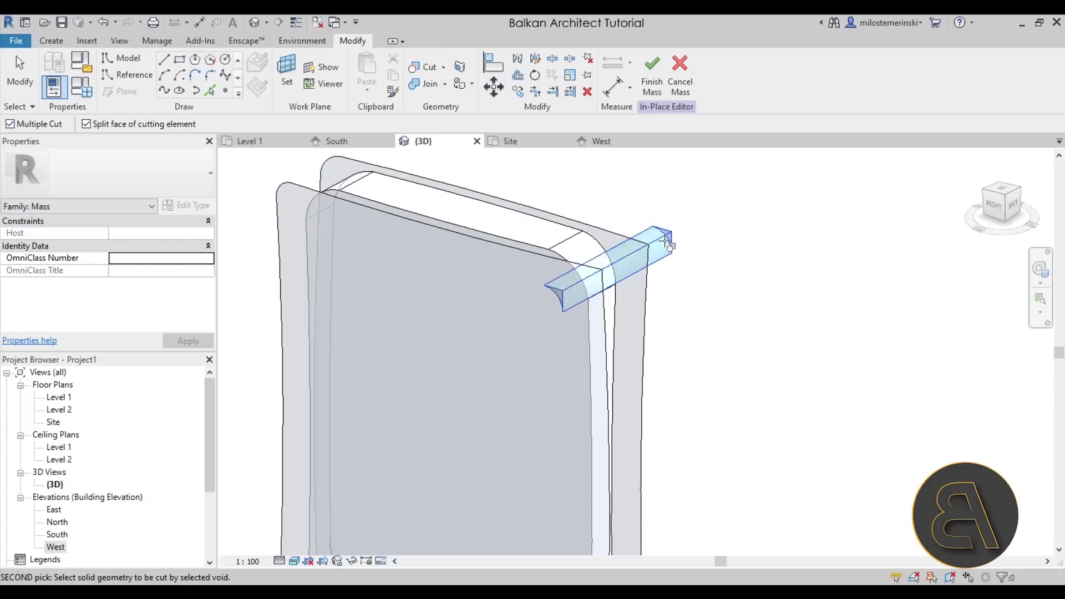
left_click(626, 314)
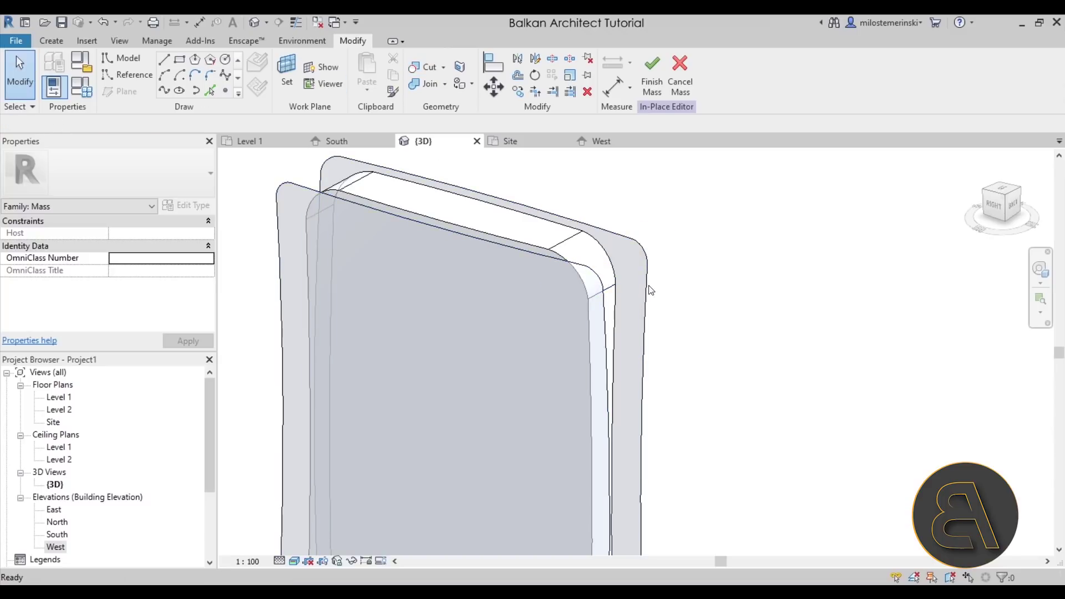
- Check the rounded corners and base, finish the in-place mass and dismiss the save reminder without saving
scroll(754, 339, "down", 3)
middle_click_drag(754, 339, 713, 430, "shift")
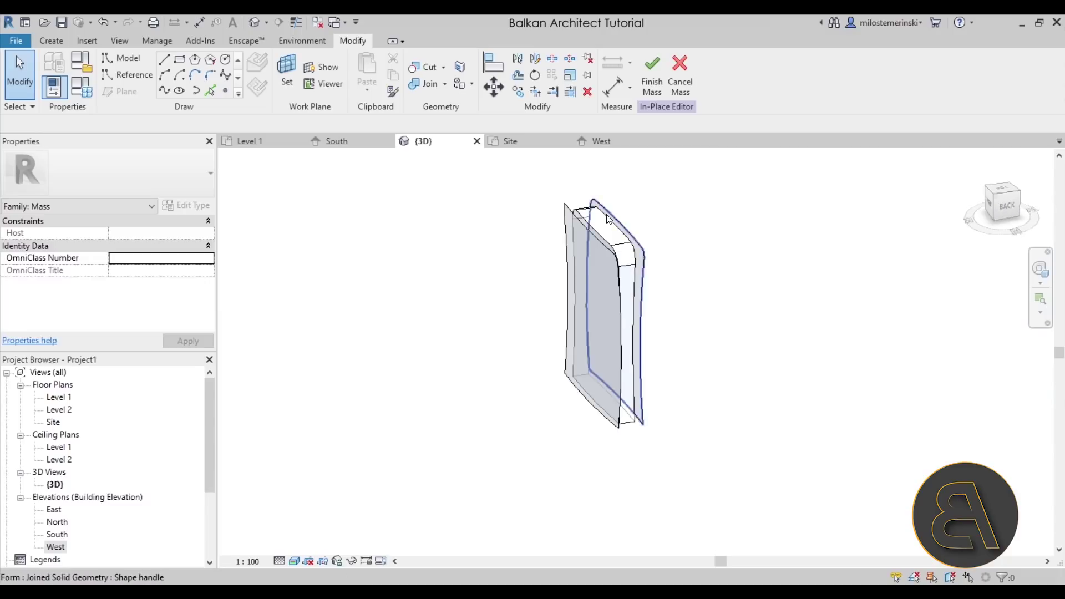
scroll(606, 218, "up", 3)
middle_click_drag(602, 261, 620, 139, "shift")
scroll(620, 137, "down", 1)
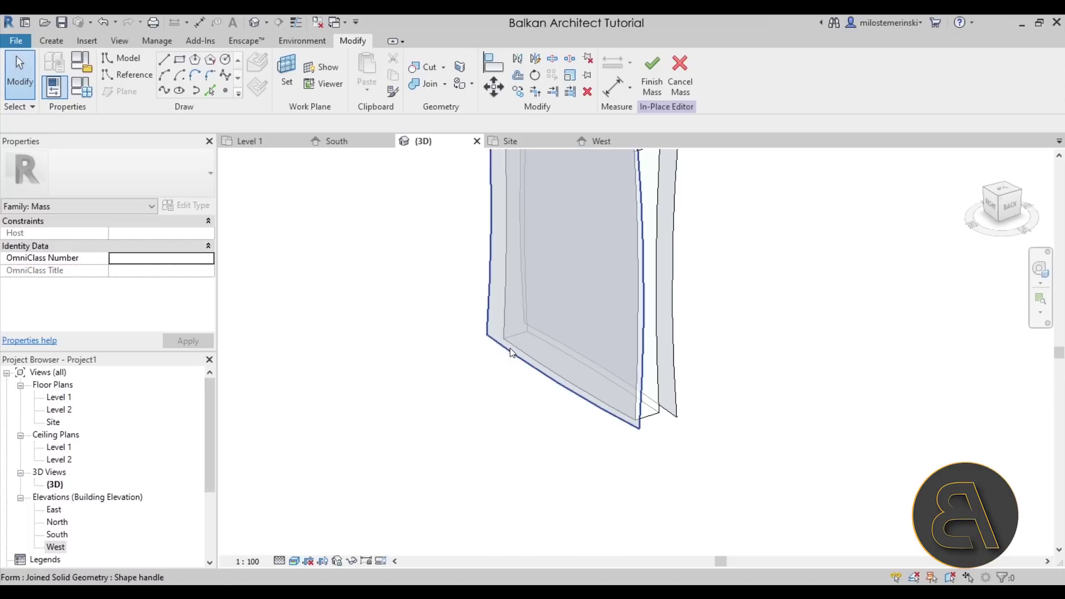
middle_click_drag(516, 360, 686, 395, "shift")
left_click(659, 89)
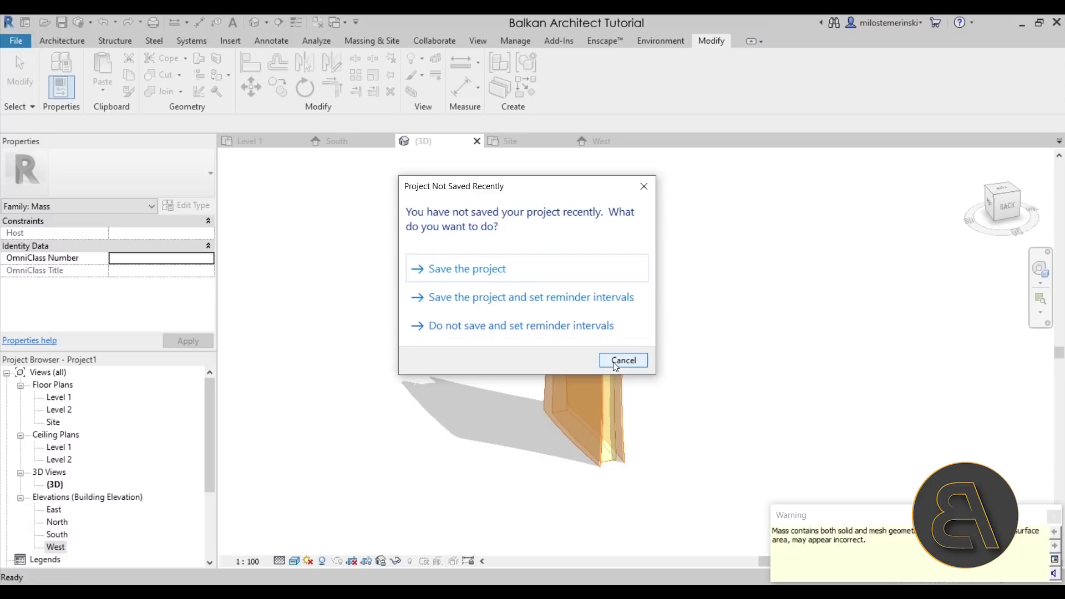
left_click(614, 365)
- Place Generic - 200mm walls by face on both curved side surfaces of the mass
middle_click_drag(702, 366, 701, 335, "shift")
scroll(696, 317, "up", 5)
middle_click_drag(596, 308, 582, 269, "shift")
scroll(572, 260, "down", 3)
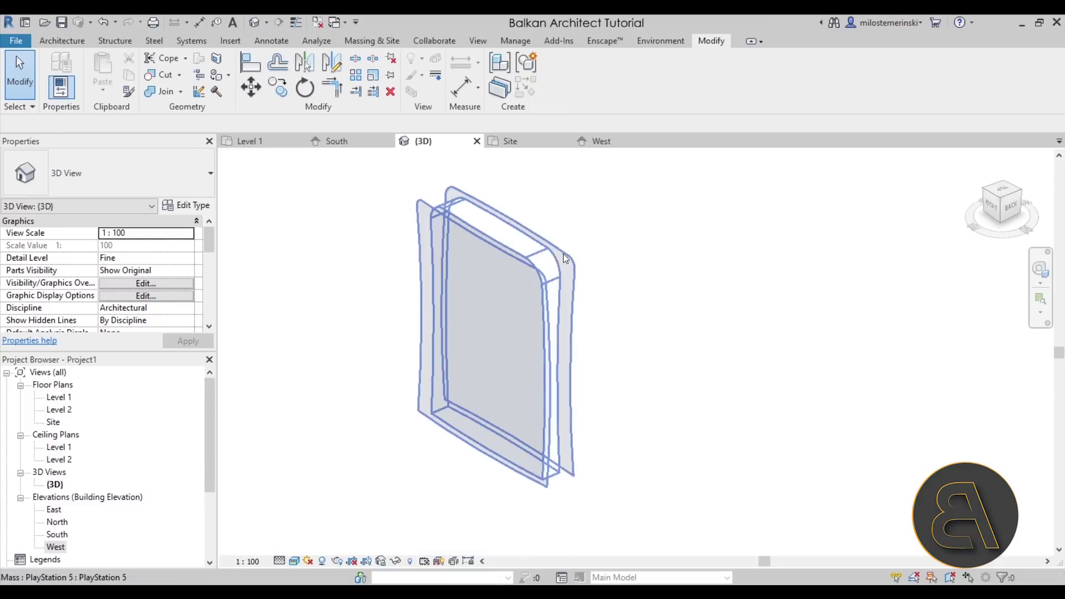
left_click(379, 42)
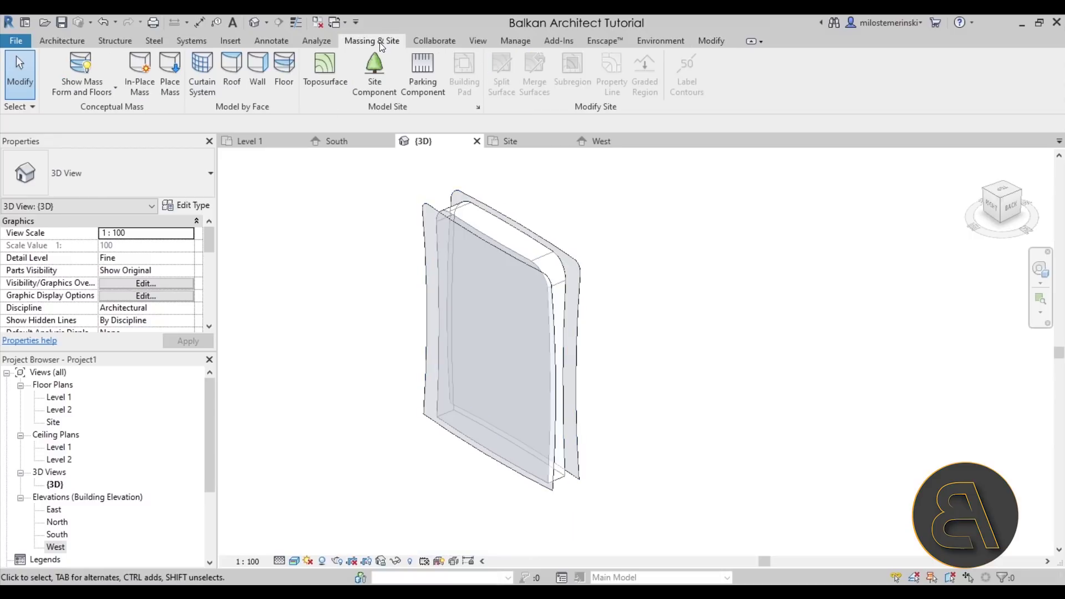
left_click(252, 78)
left_click(111, 185)
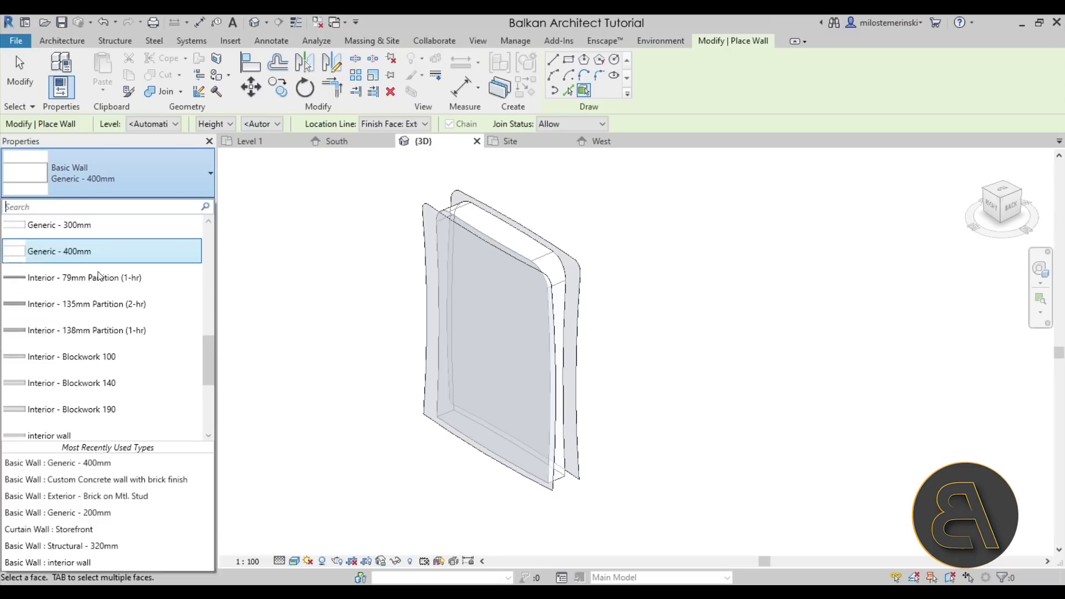
scroll(101, 282, "up", 2)
left_click(95, 245)
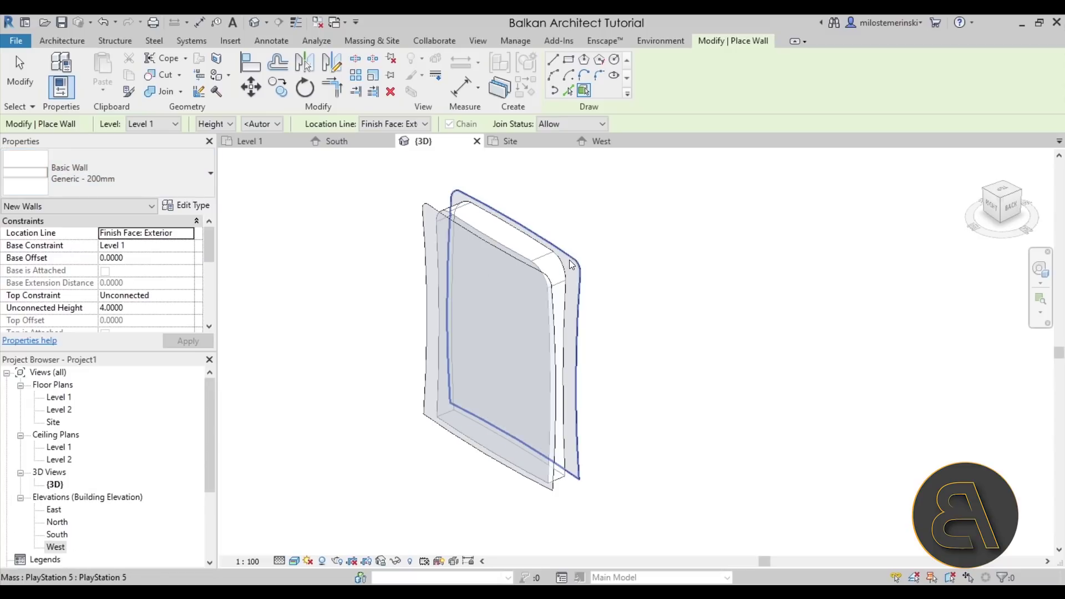
middle_click_drag(547, 282, 527, 306, "shift")
left_click(540, 279)
key("Escape")
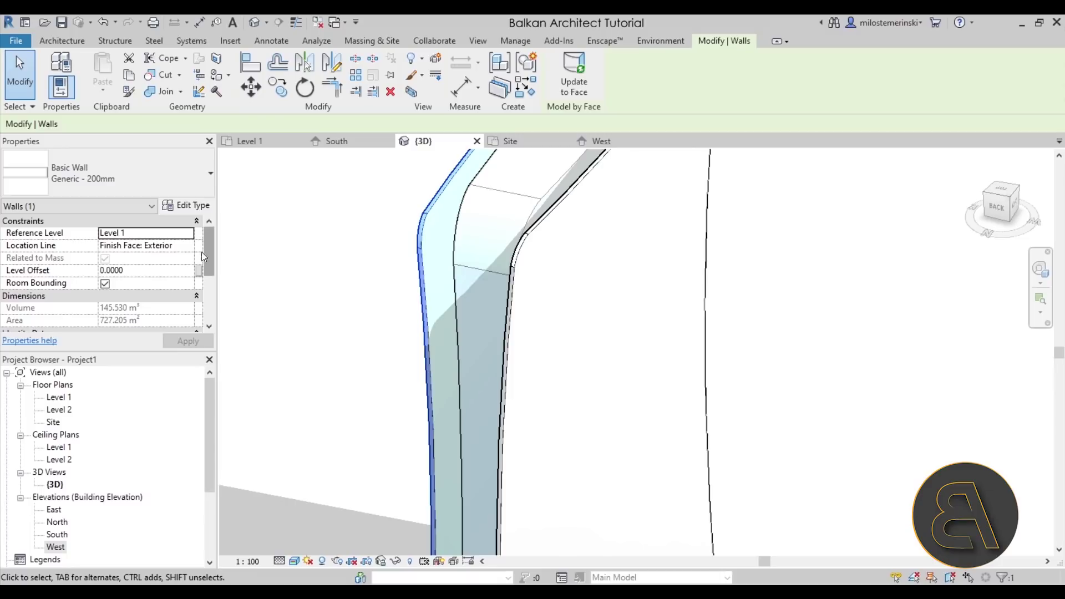
- Set the selected side wall's location line to Finish Face: Interior
left_click(185, 244)
left_click(143, 289)
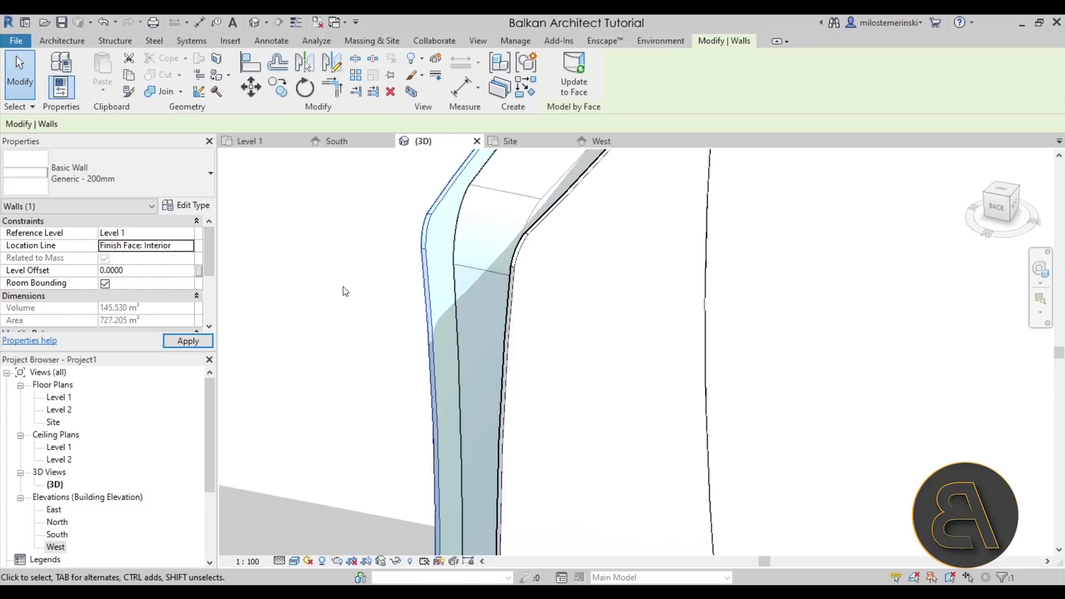
left_click(342, 293)
middle_click_drag(342, 292, 581, 286, "shift")
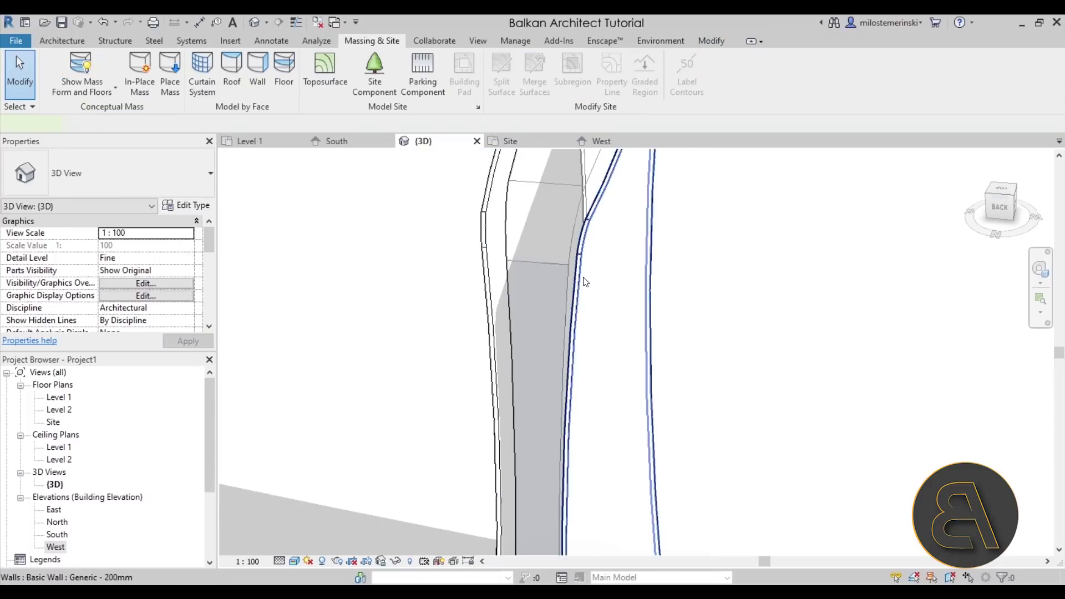
- Try the Finish Face: Interior location line on the opposite side wall, and undo that change
left_click(585, 281)
left_click(190, 249)
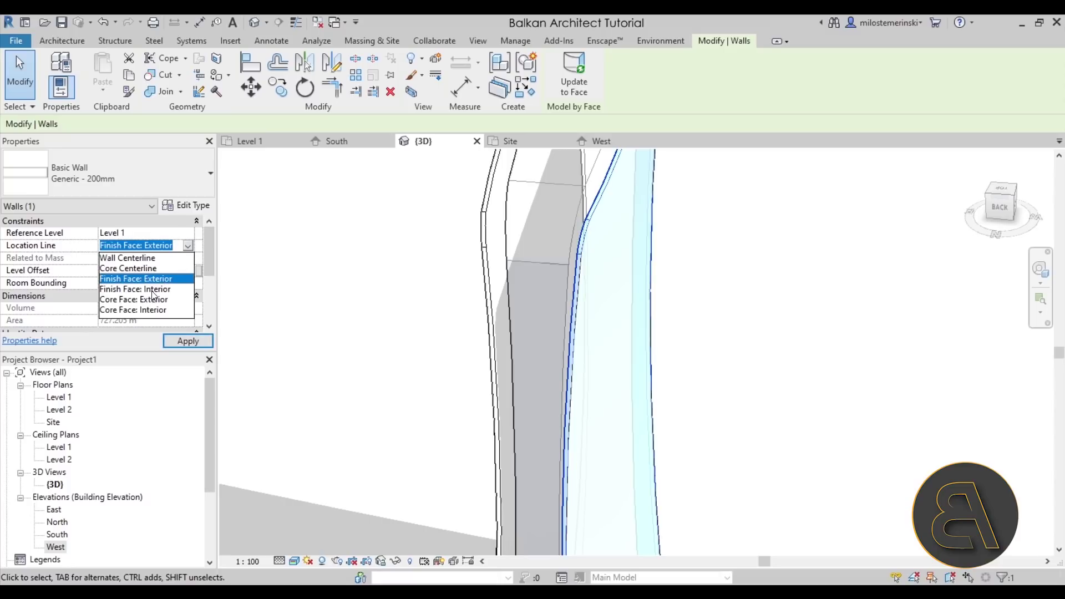
left_click(151, 291)
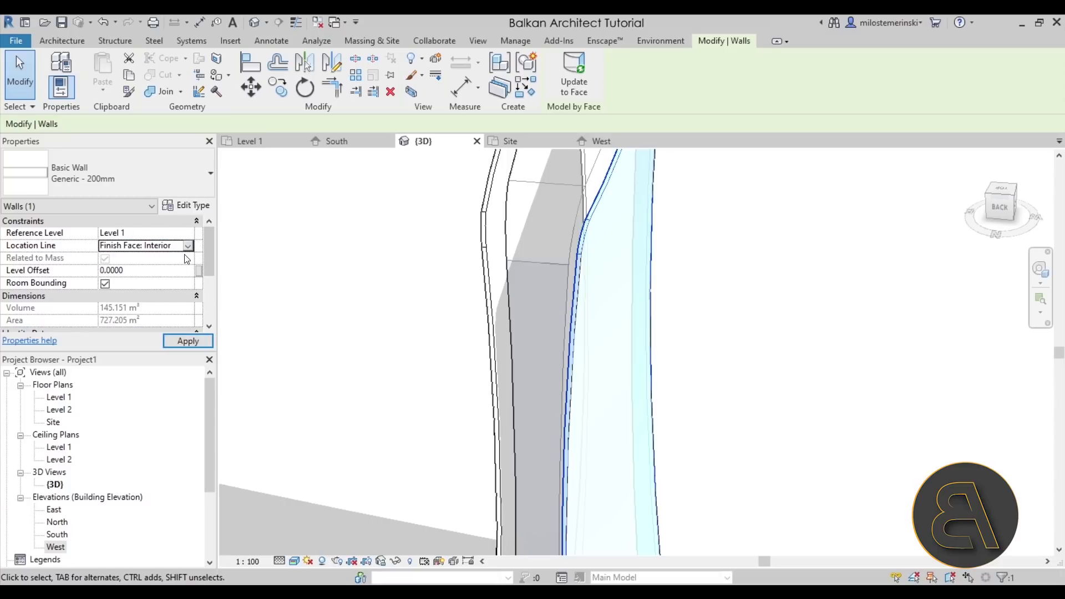
left_click(174, 342)
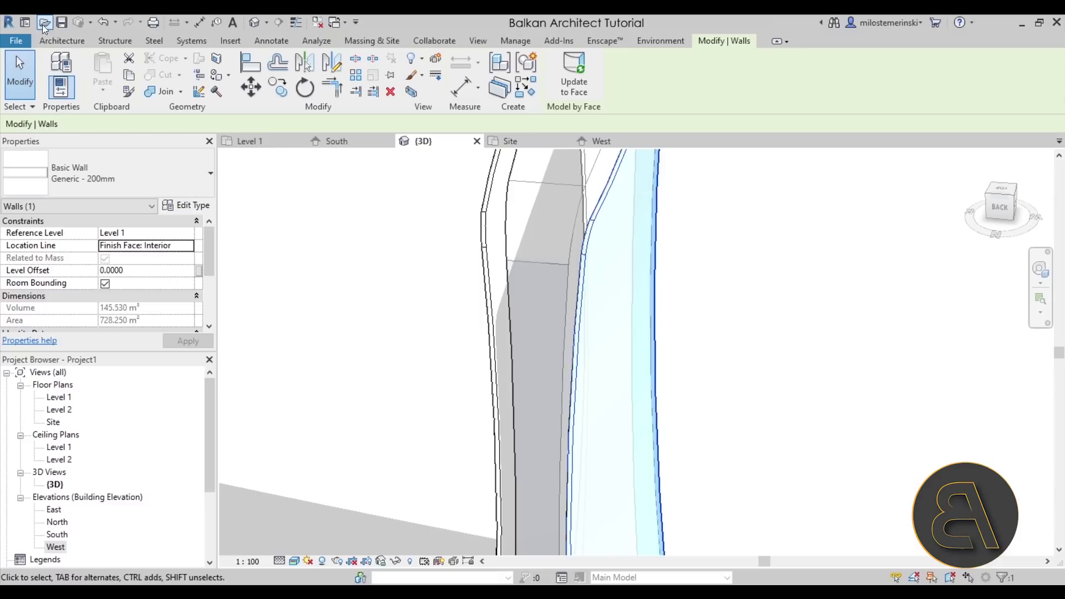
left_click(102, 24)
- Change the type of both side walls to Generic - 400mm
middle_click_drag(423, 276, 517, 248, "shift")
left_click(514, 246)
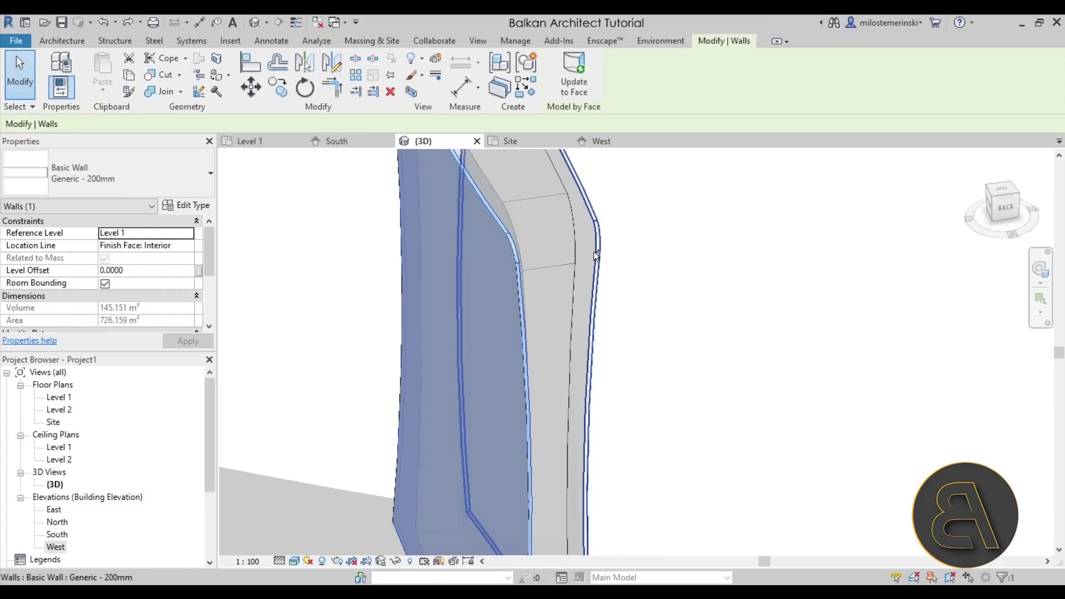
left_click(558, 274, "ctrl")
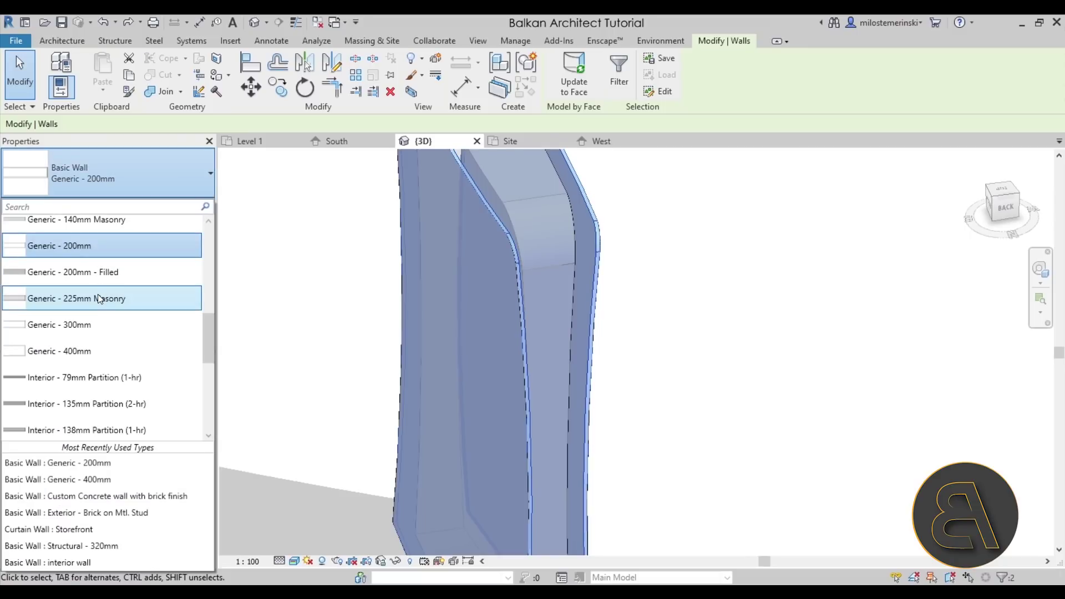
left_click(95, 349)
left_click(678, 386)
- Open the core mass between the two side walls for in-place editing
middle_click_drag(677, 387, 618, 371, "shift")
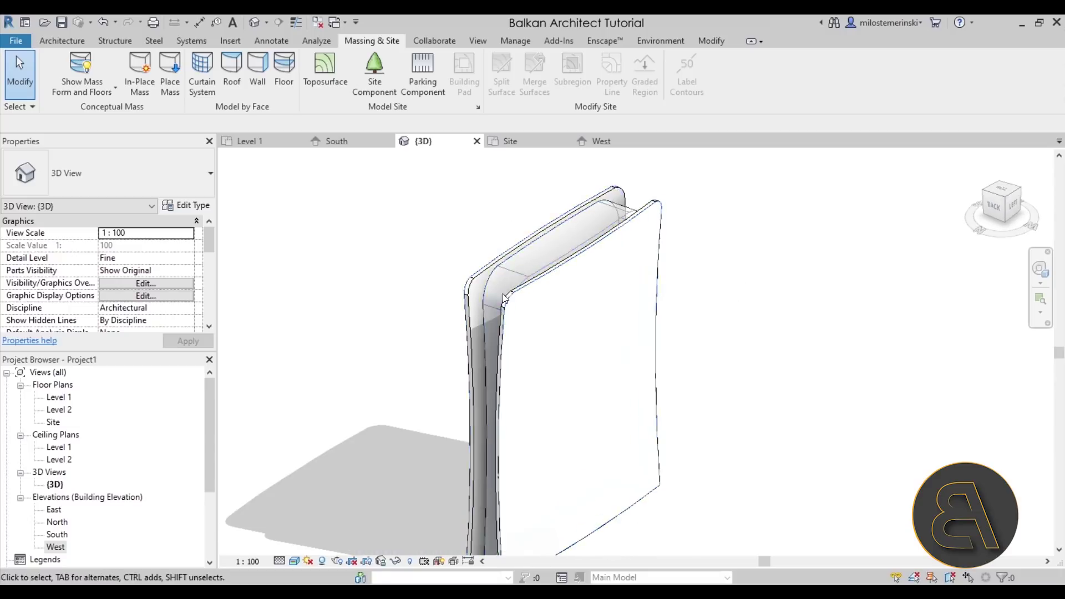
middle_click_drag(350, 304, 457, 278, "shift")
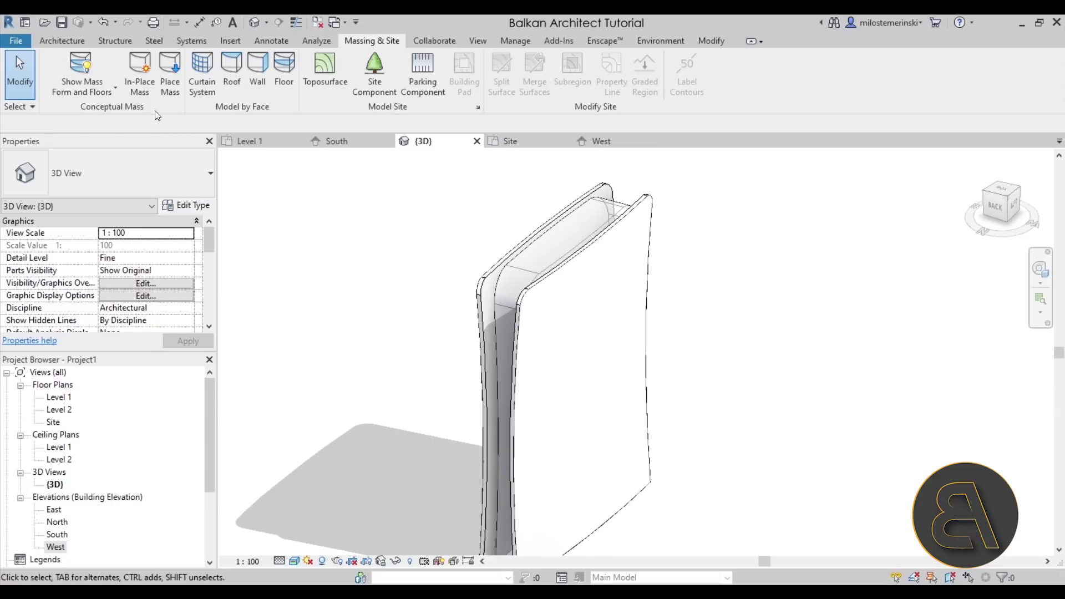
left_click(517, 268)
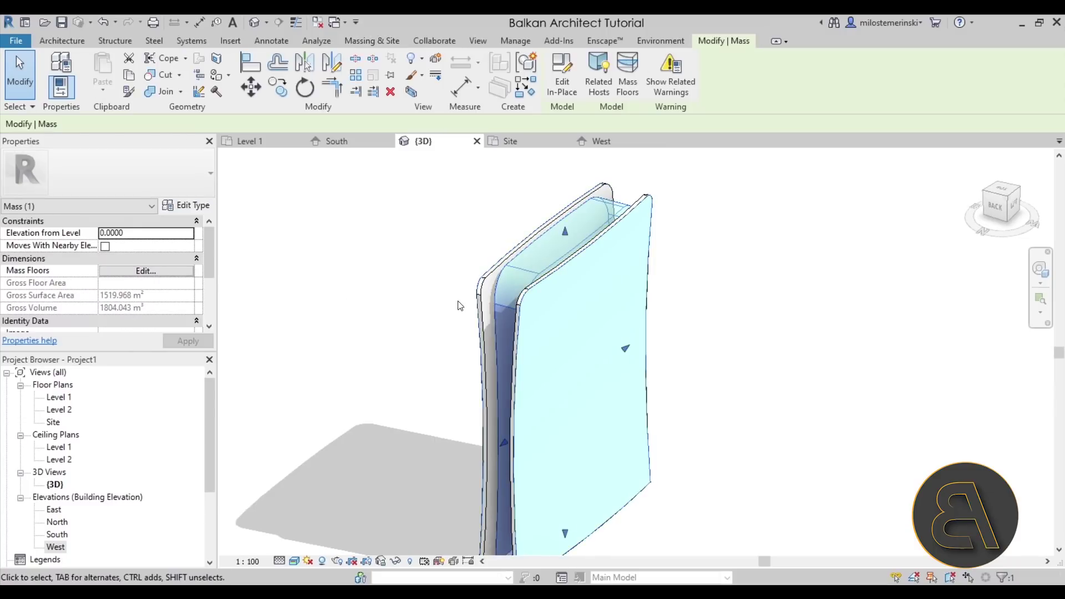
left_click(571, 97)
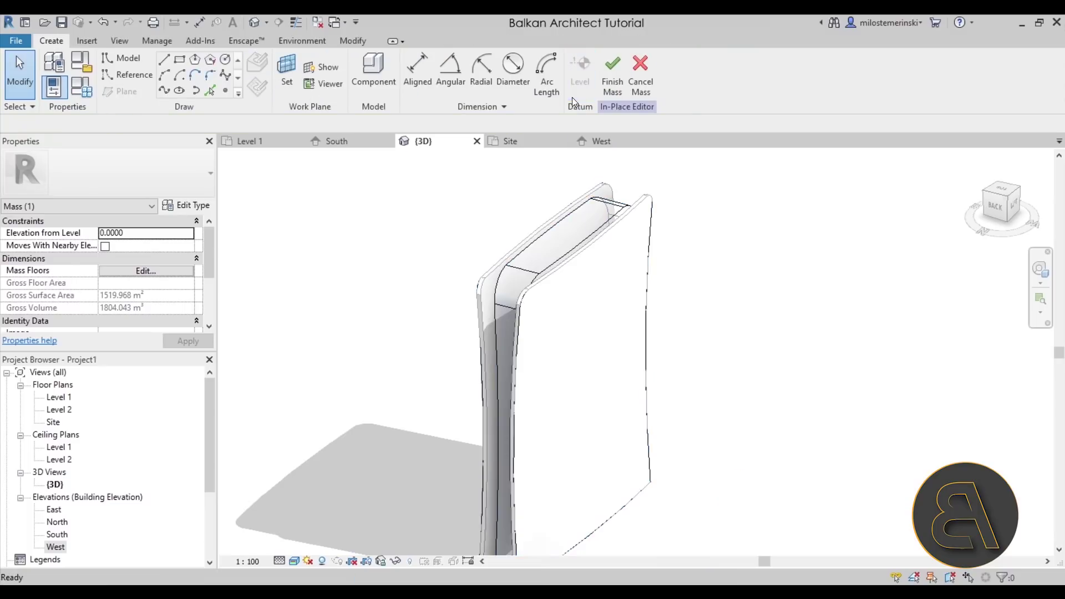
- Assign the Appliance - Black material to the core form and finish the mass
left_click(551, 234)
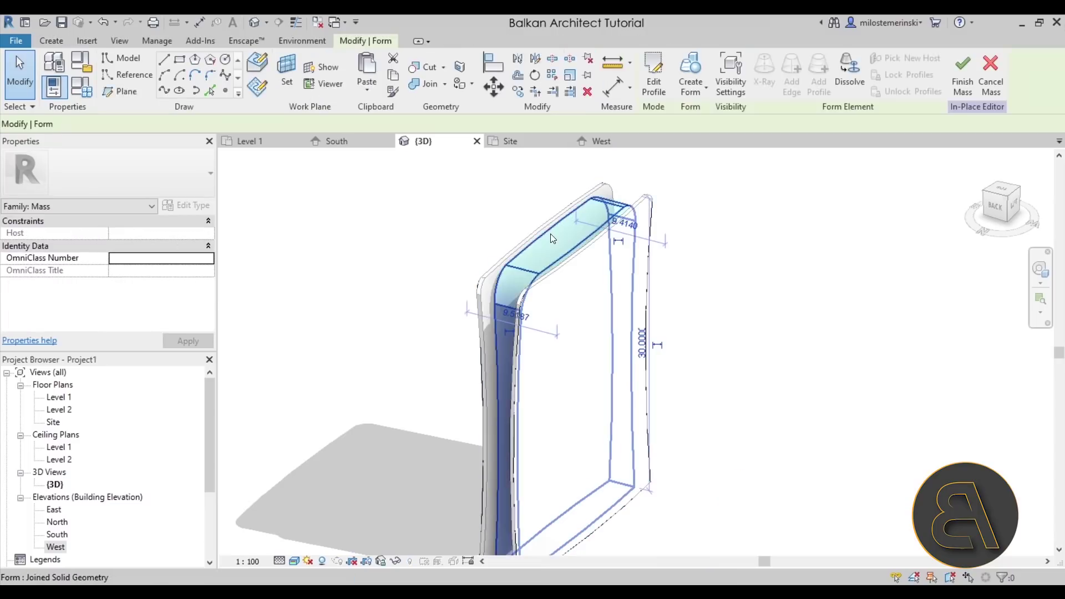
left_click(181, 272)
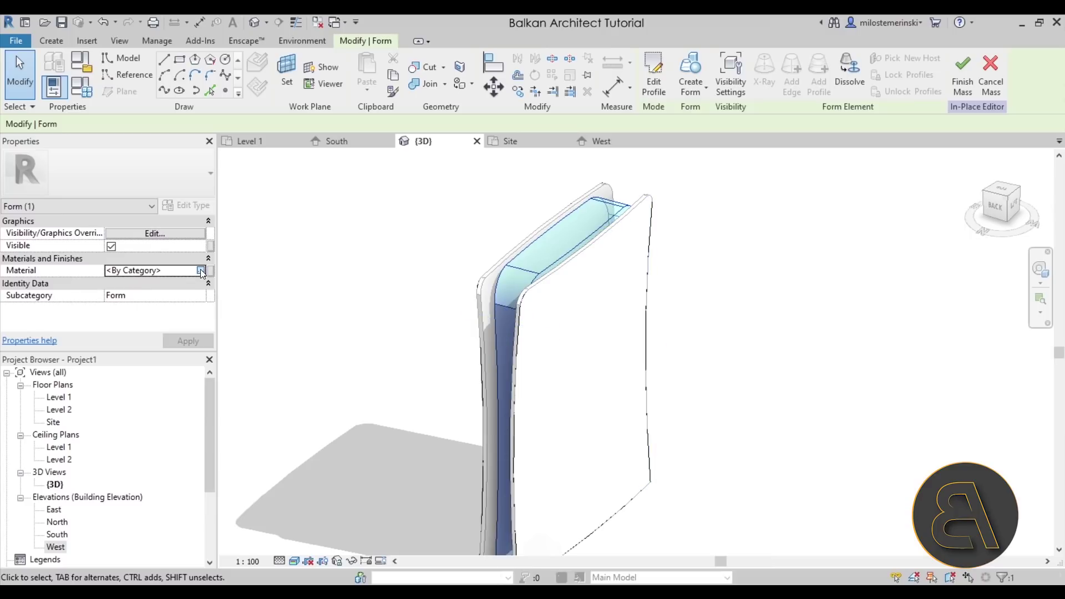
left_click(201, 270)
left_click(388, 141)
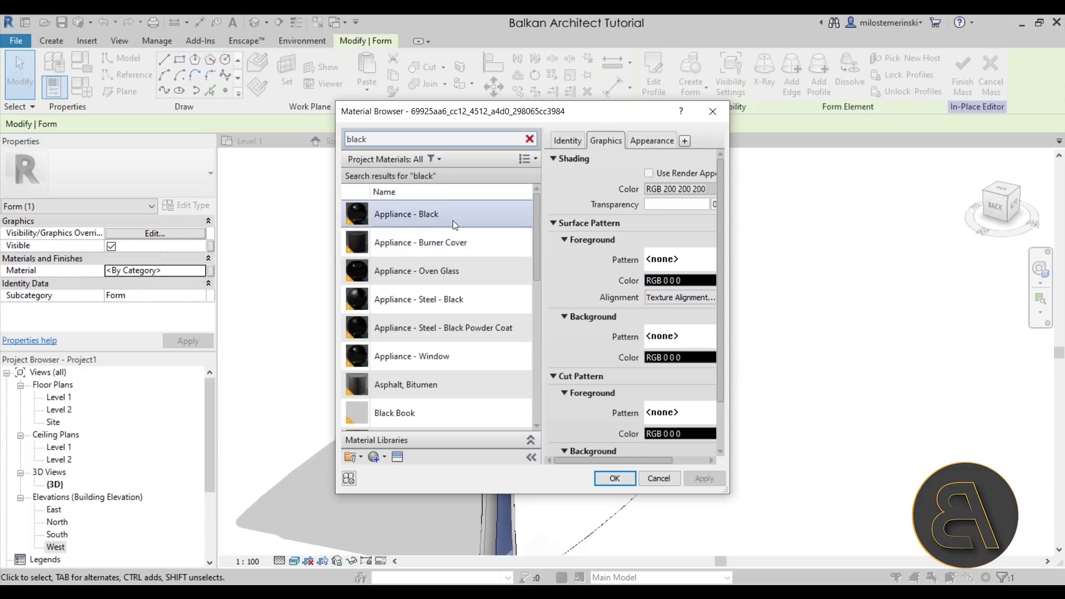
double_click(440, 218)
left_click(394, 333)
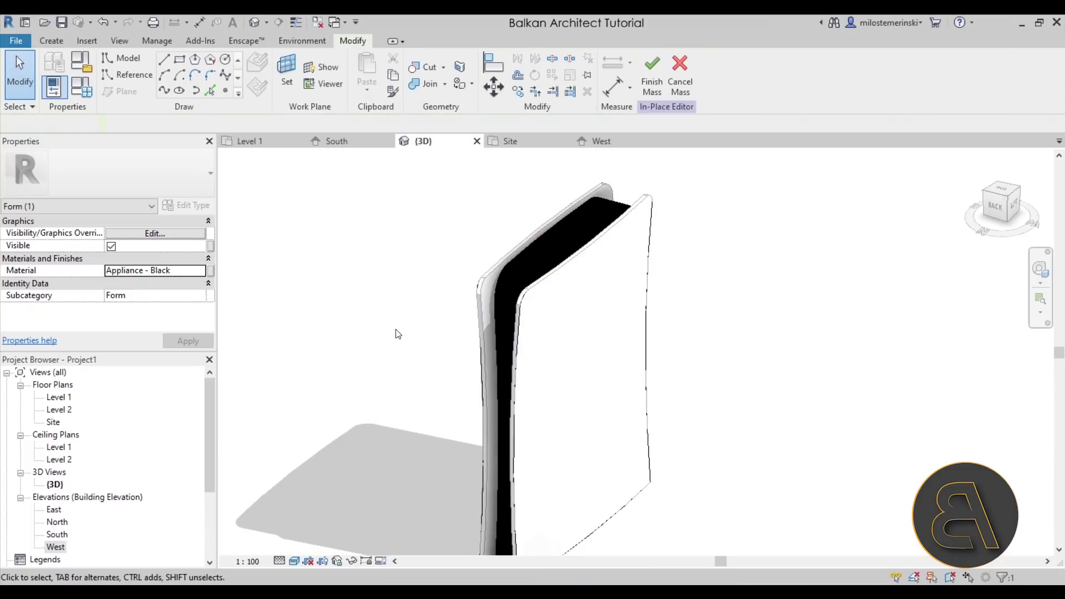
middle_click_drag(387, 323, 527, 249, "shift")
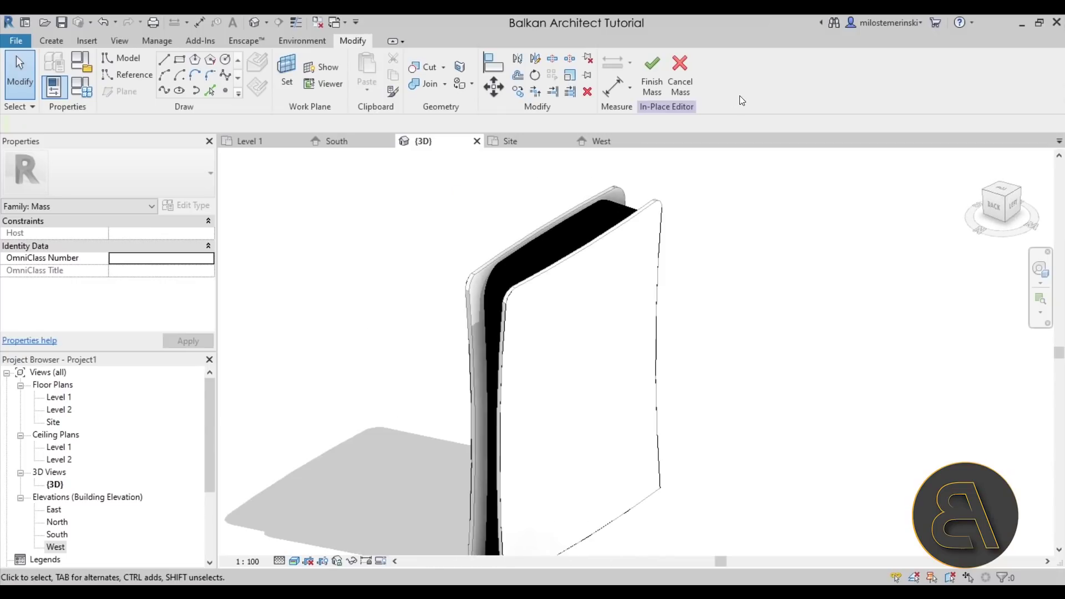
left_click(664, 85)
middle_click_drag(690, 311, 638, 304, "shift")
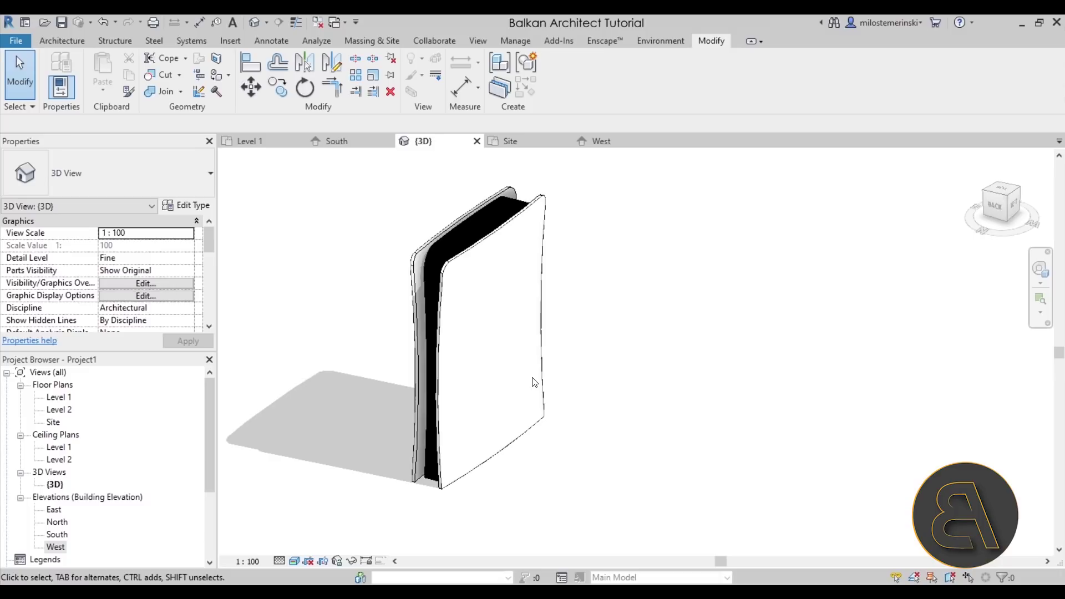
middle_click_drag(534, 377, 523, 356, "shift")
middle_click_drag(531, 394, 528, 386, "shift")
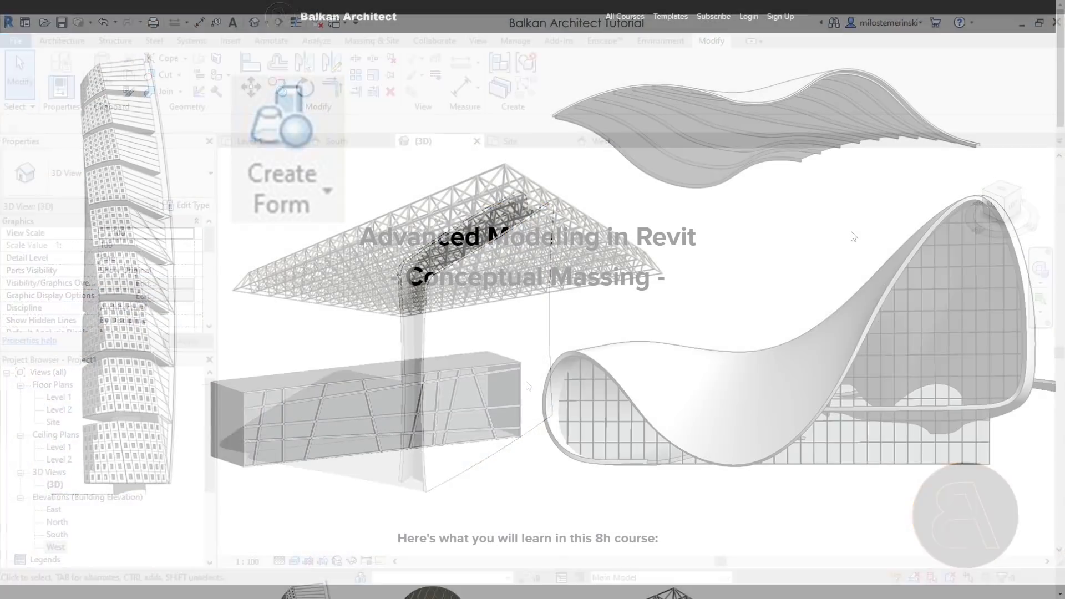
middle_click(849, 236)
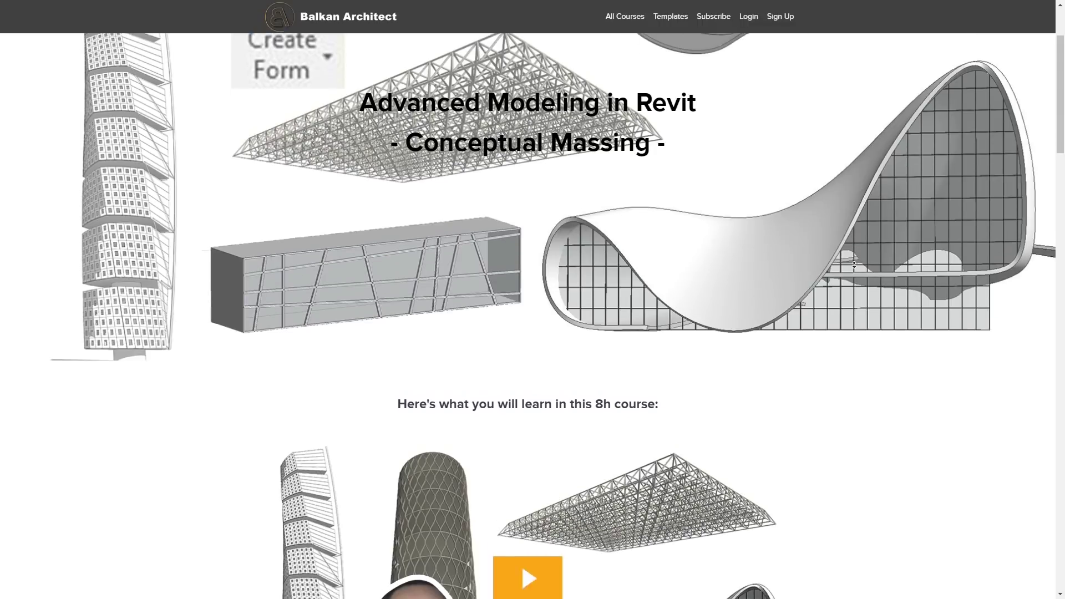